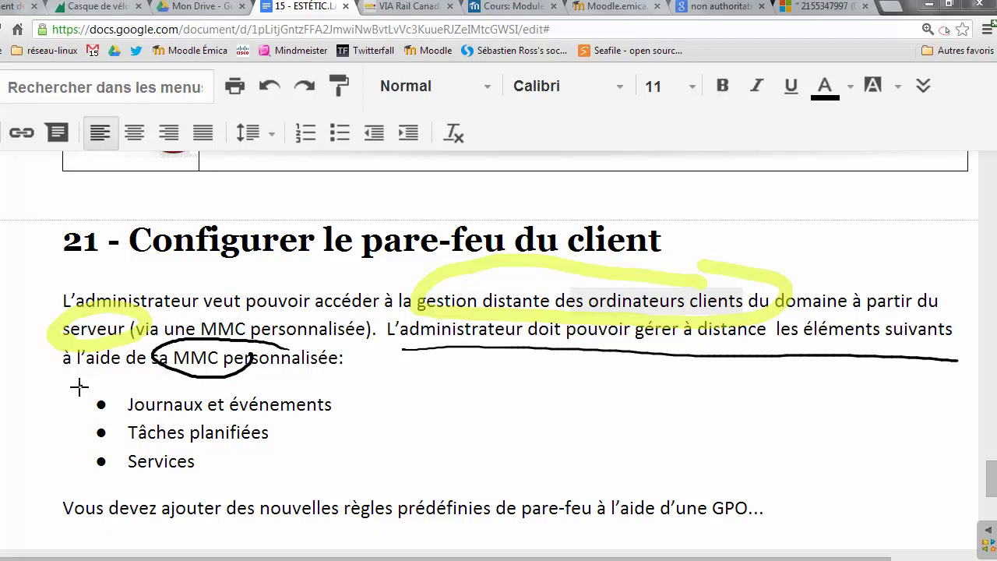
pyautogui.moveTo(78, 385)
pyautogui.mouseDown()
pyautogui.moveTo(72, 438)
pyautogui.moveTo(83, 473)
pyautogui.mouseUp()
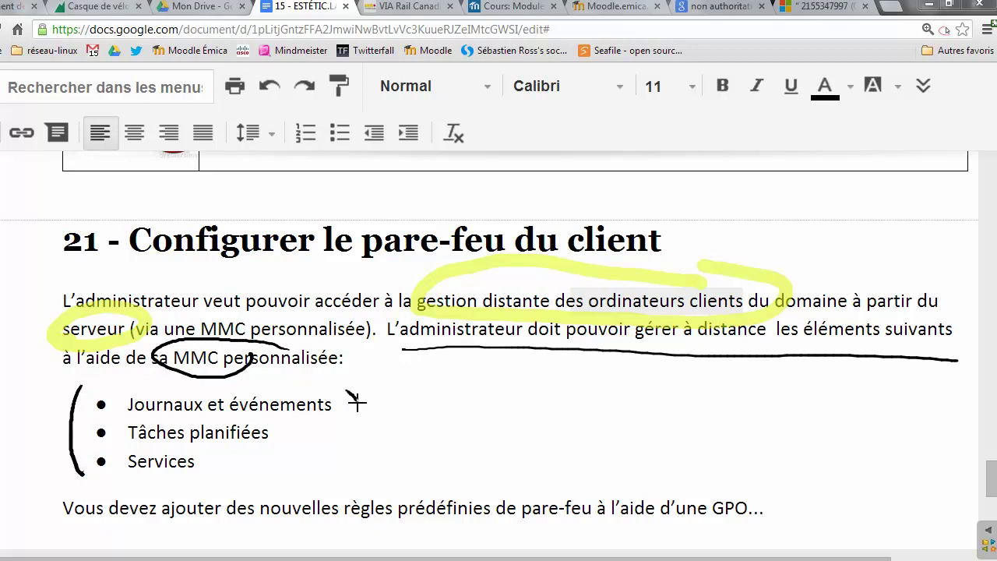
pyautogui.moveTo(357, 403); pyautogui.dragTo(311, 466)
pyautogui.moveTo(757, 486)
pyautogui.mouseDown()
pyautogui.moveTo(698, 507)
pyautogui.moveTo(744, 531)
pyautogui.moveTo(765, 482)
pyautogui.mouseUp()
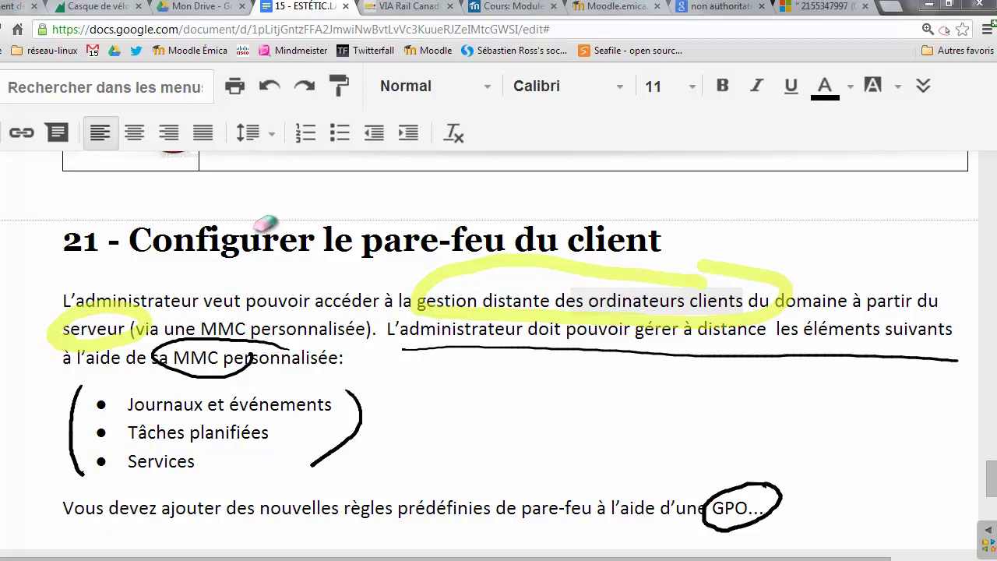
pyautogui.moveTo(78, 301)
pyautogui.mouseDown()
pyautogui.moveTo(256, 367)
pyautogui.moveTo(810, 334)
pyautogui.moveTo(907, 421)
pyautogui.moveTo(718, 507)
pyautogui.moveTo(117, 444)
pyautogui.moveTo(55, 446)
pyautogui.mouseUp()
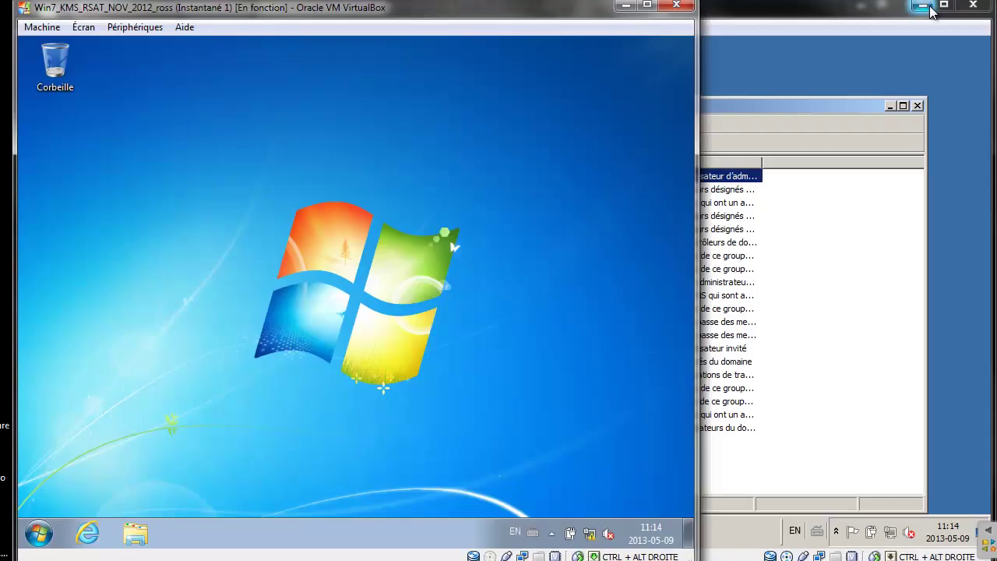
pyautogui.click(927, 5)
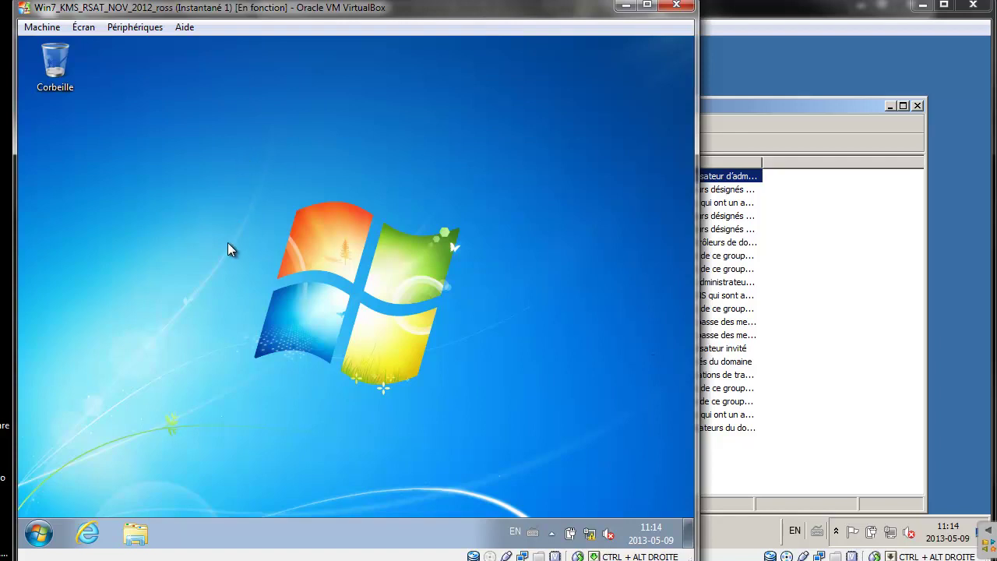
pyautogui.click(38, 533)
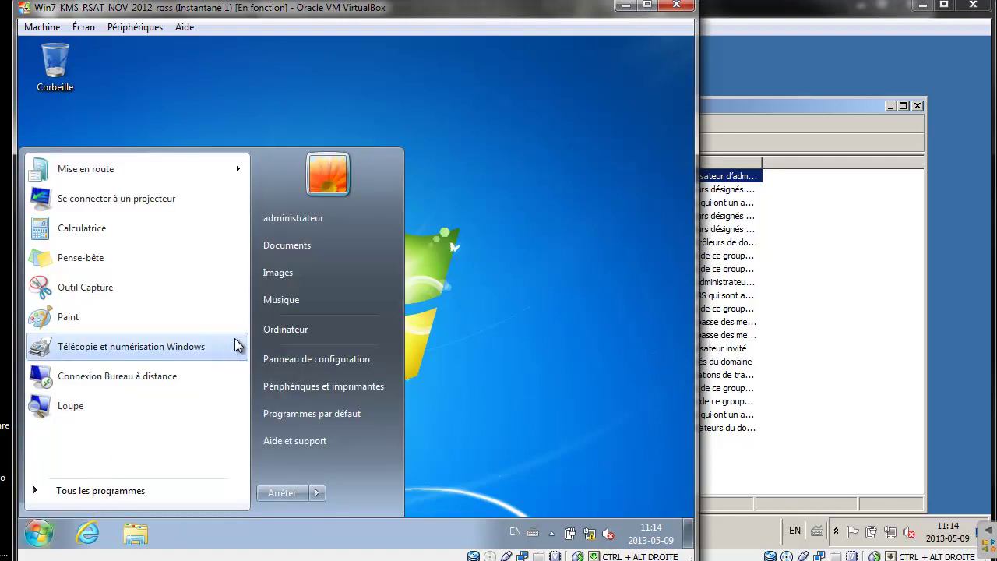
pyautogui.click(473, 265)
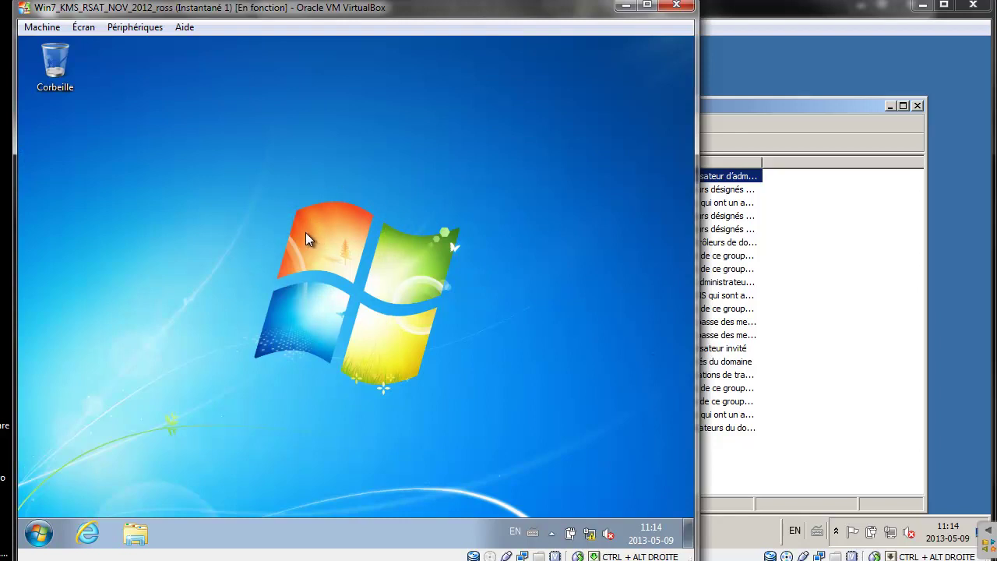
pyautogui.click(49, 528)
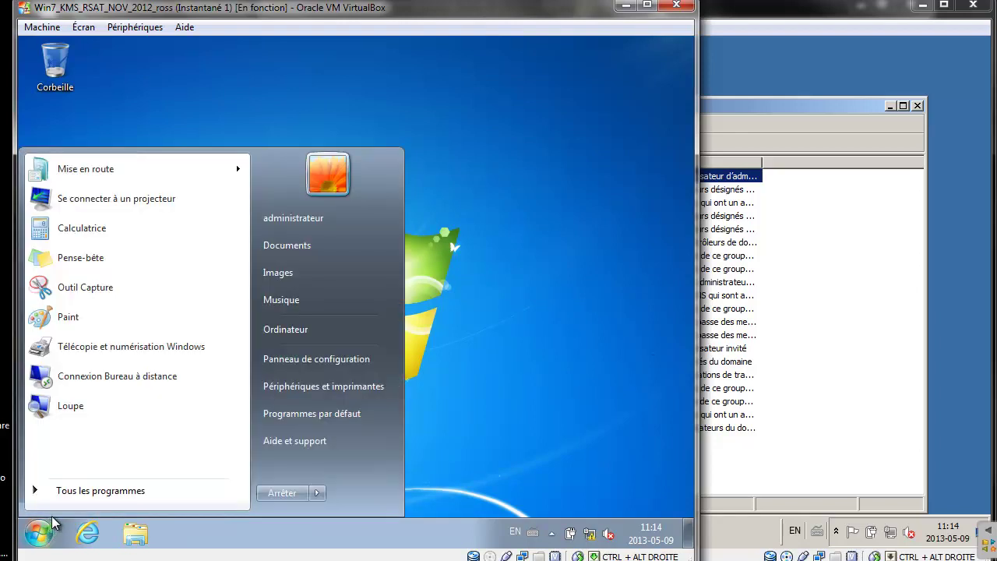
pyautogui.click(329, 387)
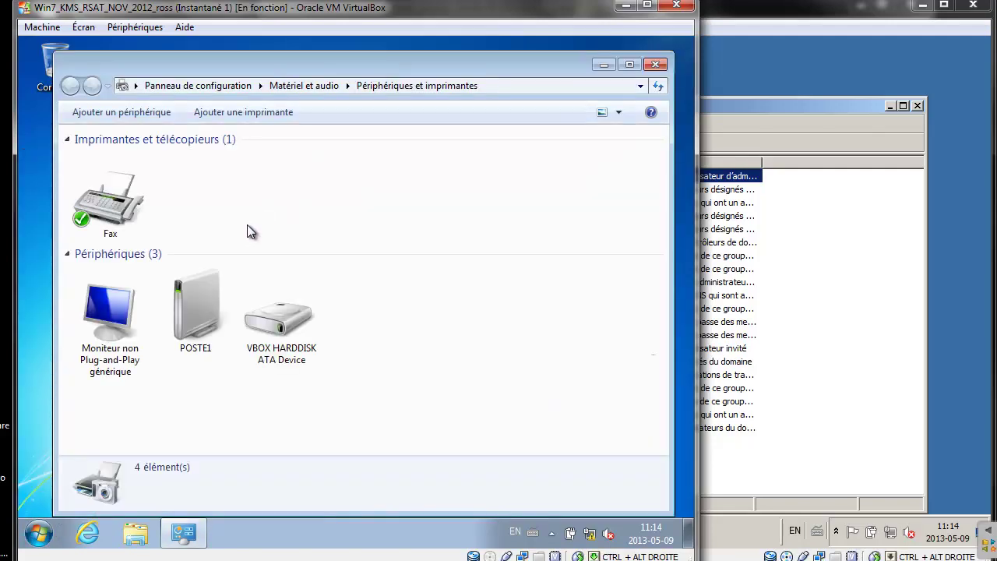
# - Open the Windows 7 client's firewall with advanced security from Système et sécurité and display its inbound traffic rules
pyautogui.click(39, 532)
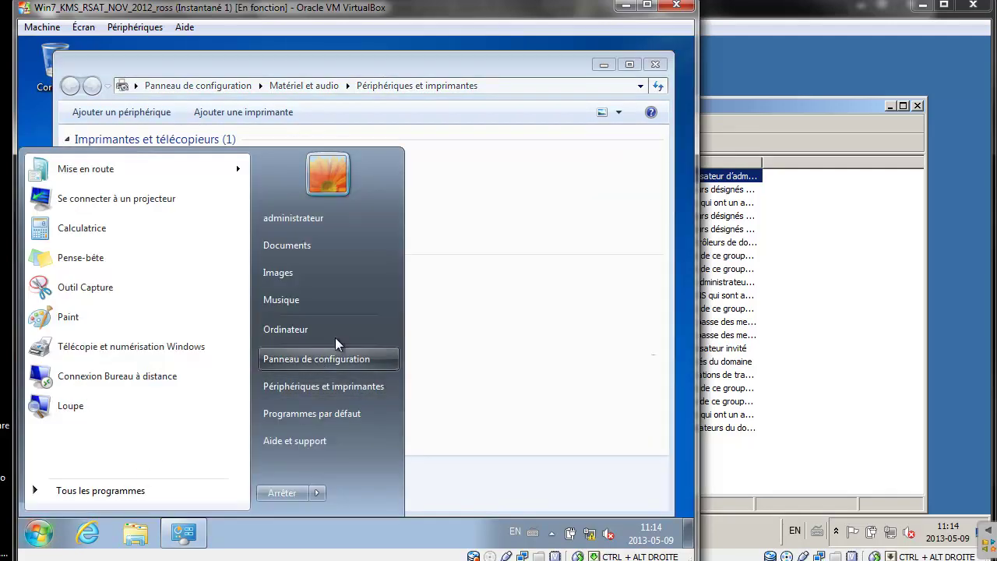
pyautogui.click(336, 354)
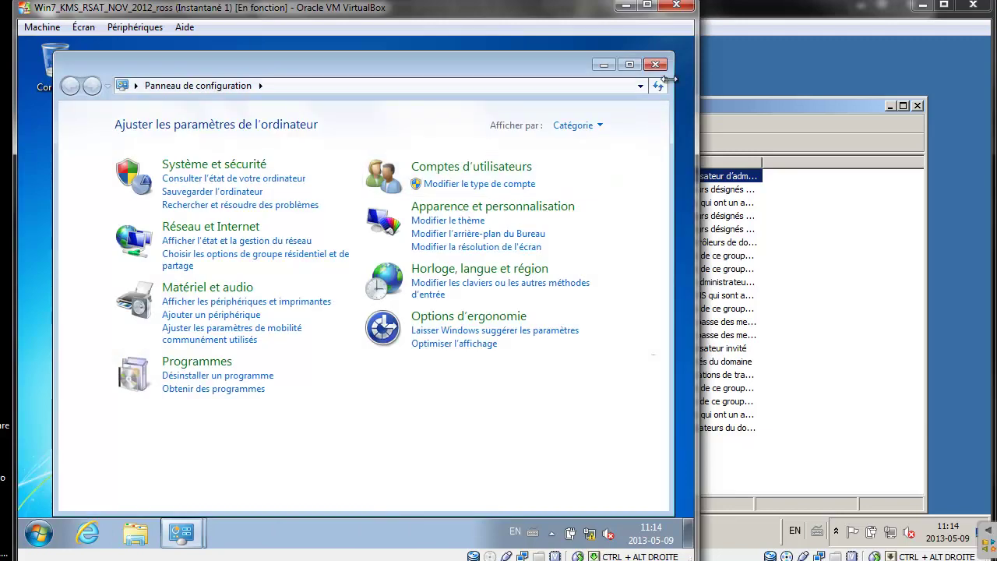
pyautogui.click(215, 164)
pyautogui.click(327, 214)
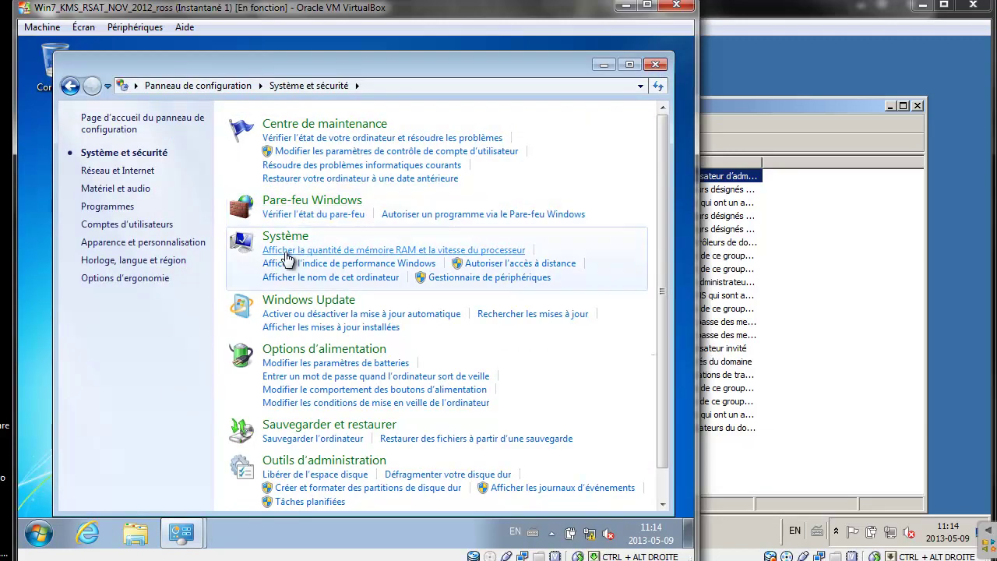
pyautogui.click(124, 275)
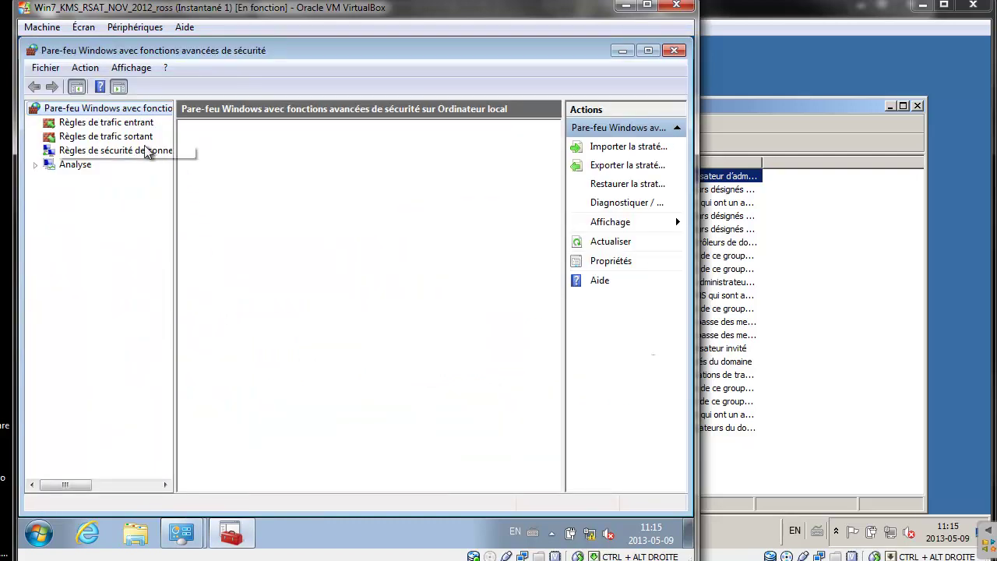
pyautogui.click(133, 126)
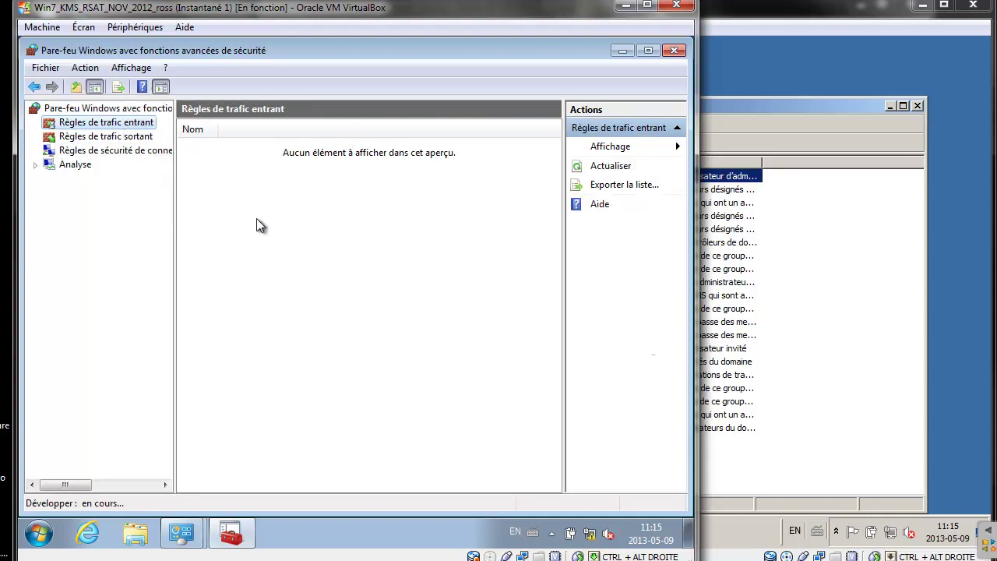
# - Start a new inbound rule of the predefined type "Gestion à distance des journaux des événements" and proceed to its list of rules
pyautogui.rightClick(133, 127)
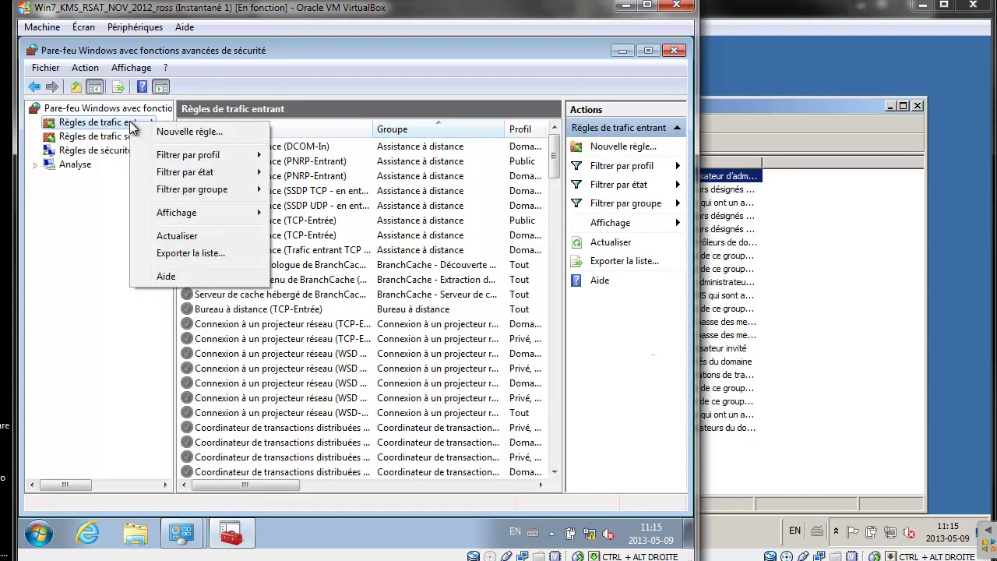
pyautogui.click(154, 134)
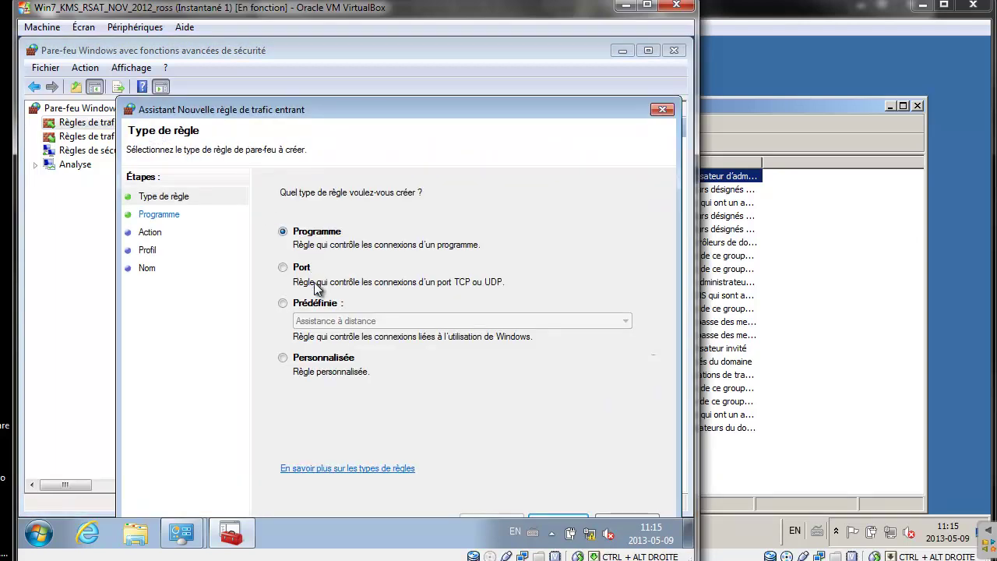
pyautogui.click(309, 309)
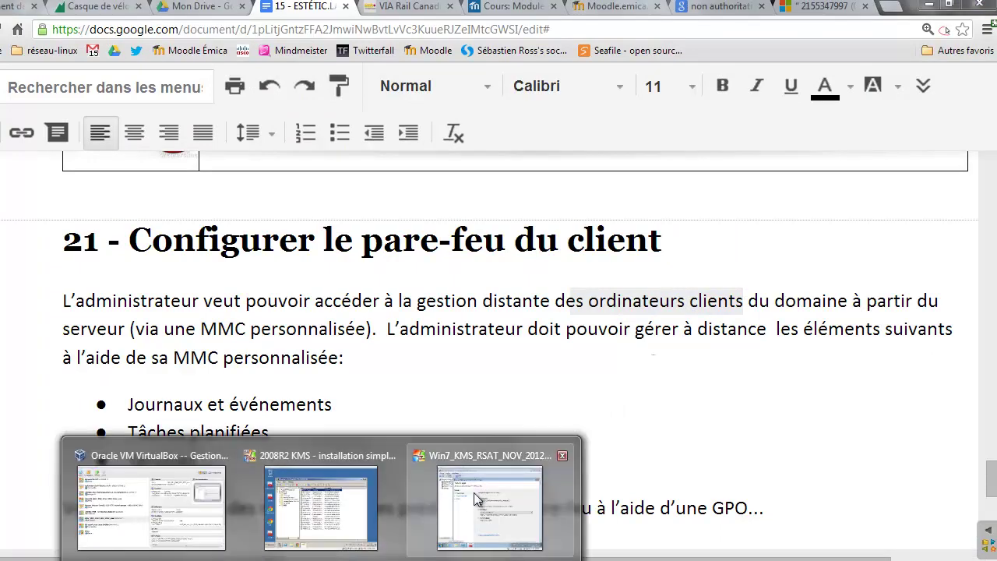
pyautogui.click(456, 497)
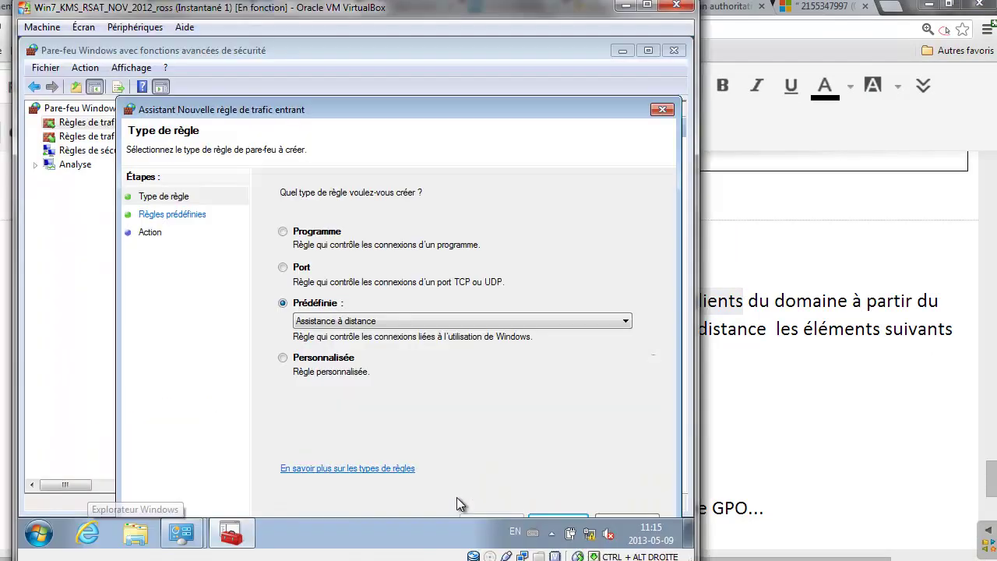
pyautogui.click(462, 319)
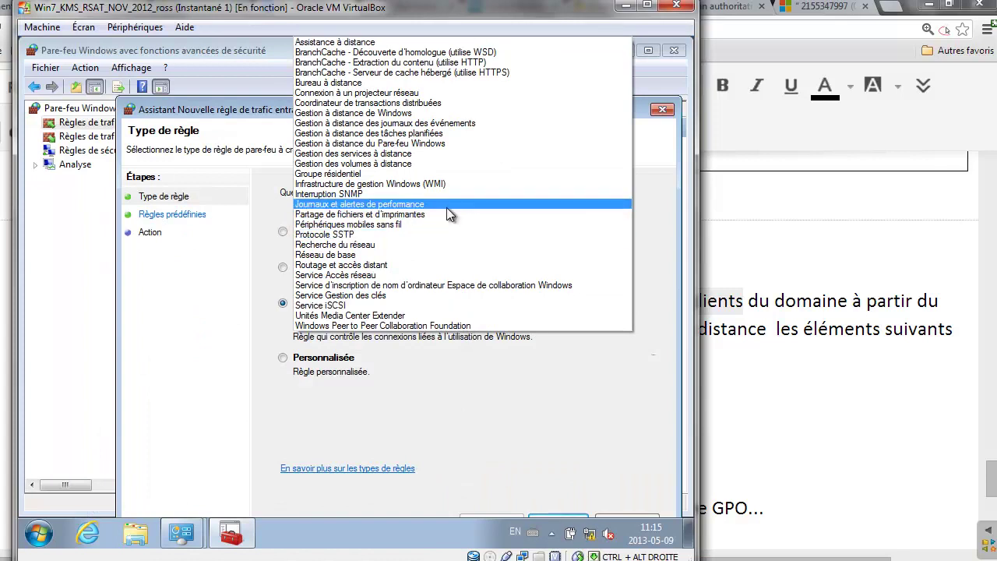
pyautogui.click(436, 124)
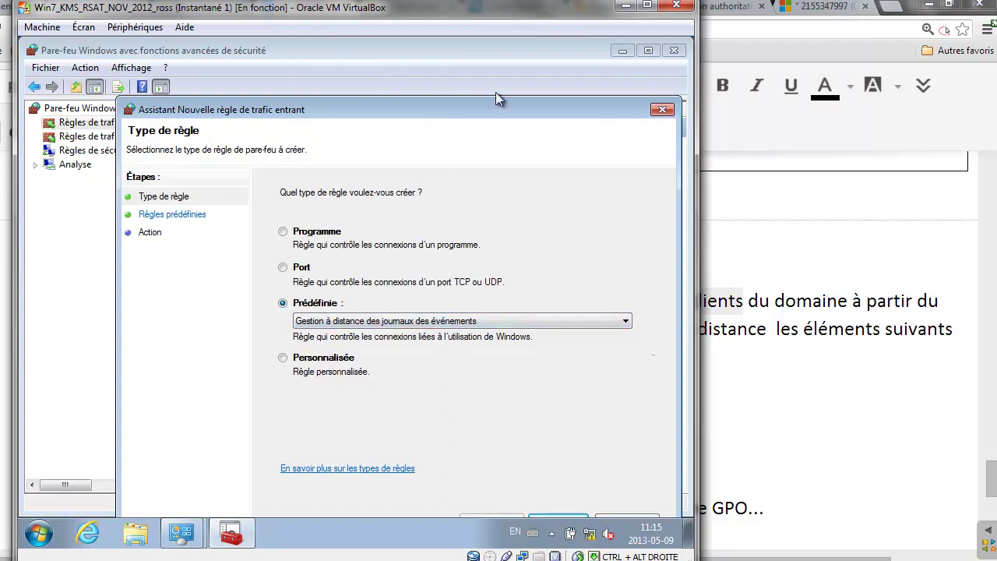
pyautogui.moveTo(499, 109); pyautogui.dragTo(494, 73)
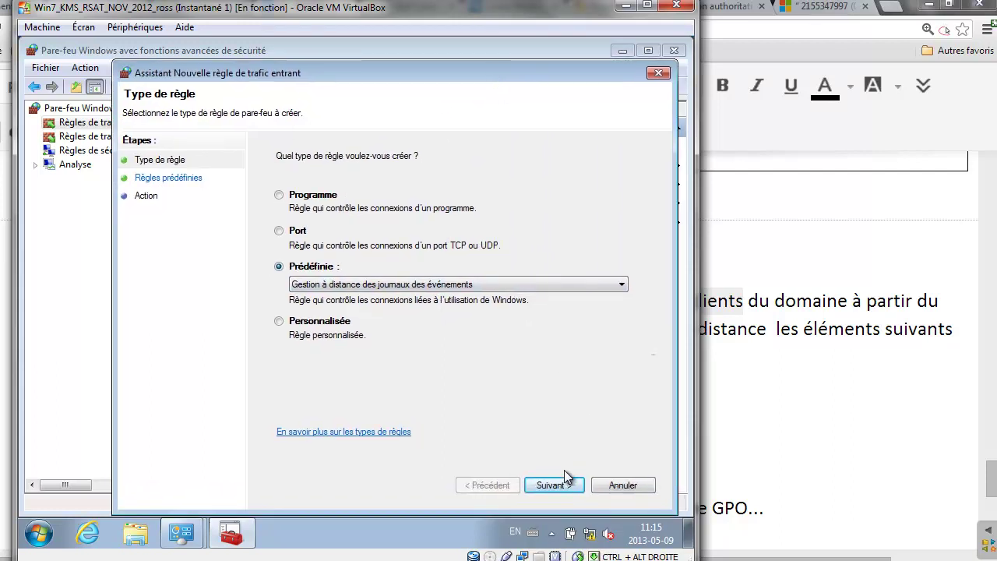
pyautogui.click(564, 484)
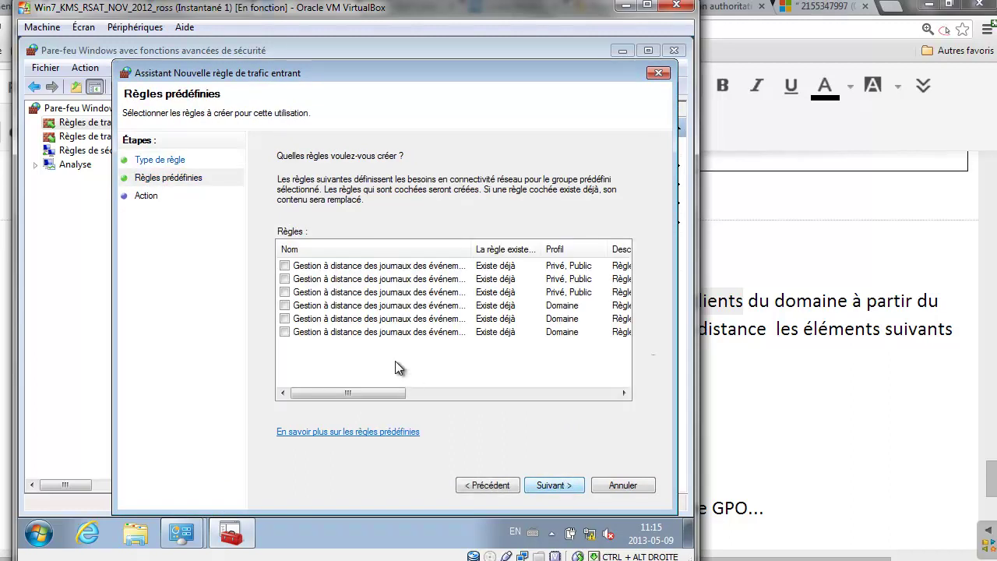
# - Include all six remote event log management rules and create them with the action "Autoriser la connexion"
pyautogui.click(285, 265)
pyautogui.click(284, 279)
pyautogui.click(285, 292)
pyautogui.click(285, 305)
pyautogui.click(284, 319)
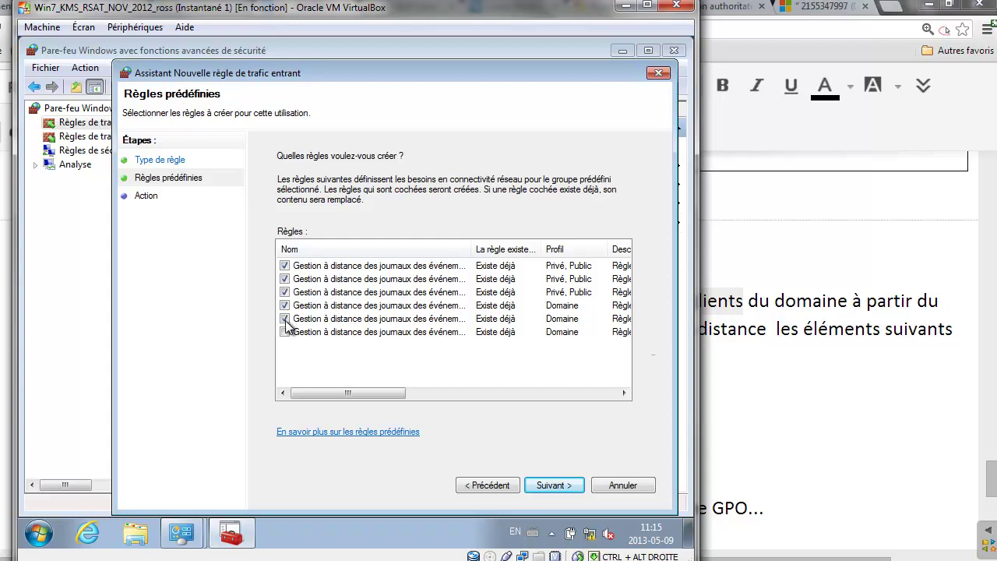
pyautogui.click(554, 485)
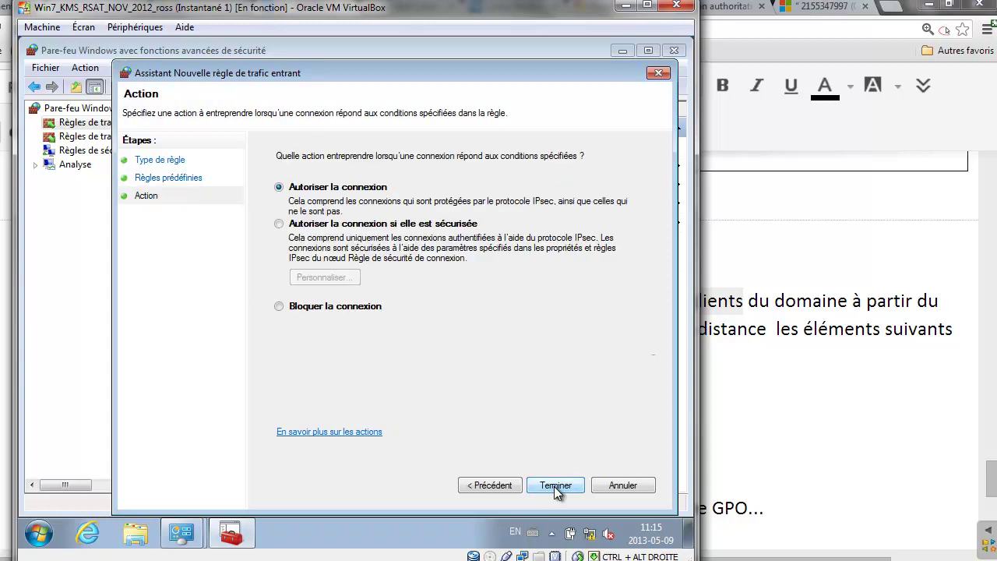
pyautogui.click(554, 485)
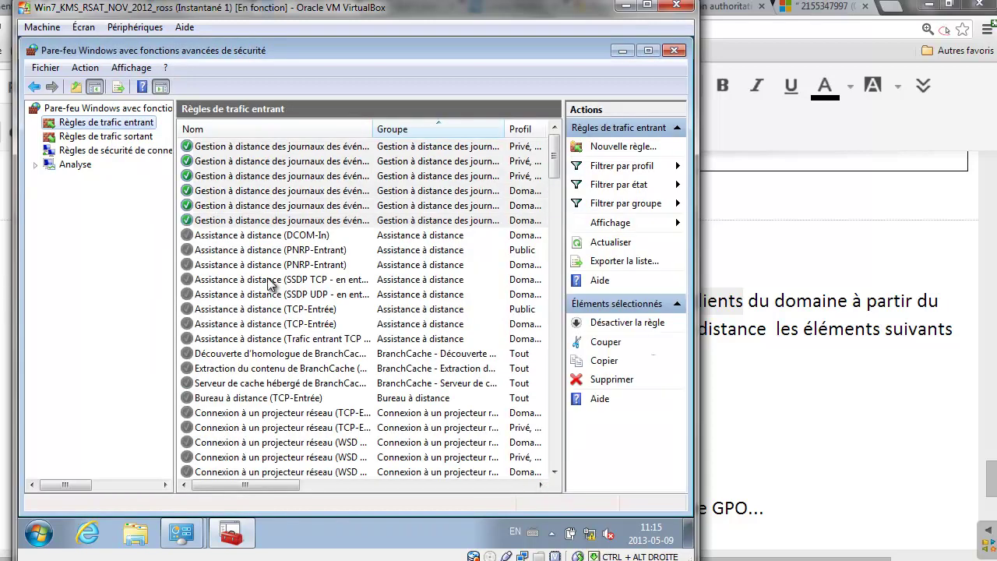
# - Start another new inbound rule of the predefined type "Gestion à distance des tâches planifiées" and proceed to its list of rules
pyautogui.rightClick(129, 128)
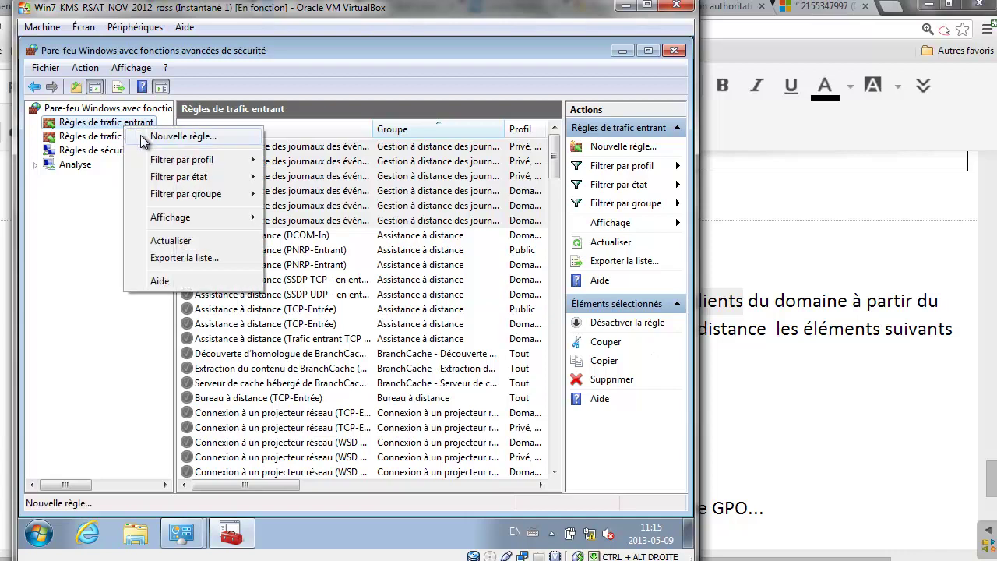
pyautogui.click(152, 134)
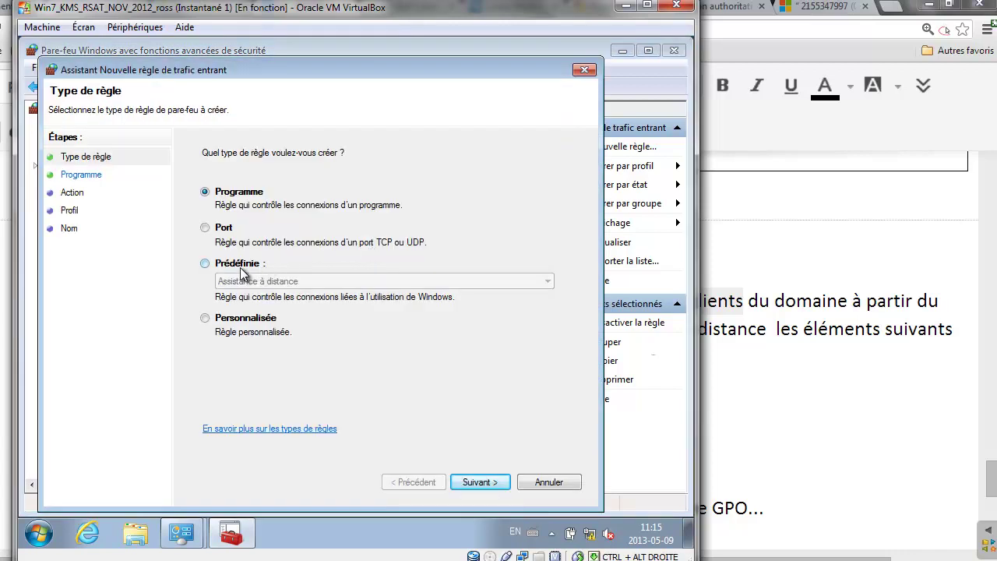
pyautogui.click(244, 266)
pyautogui.click(254, 281)
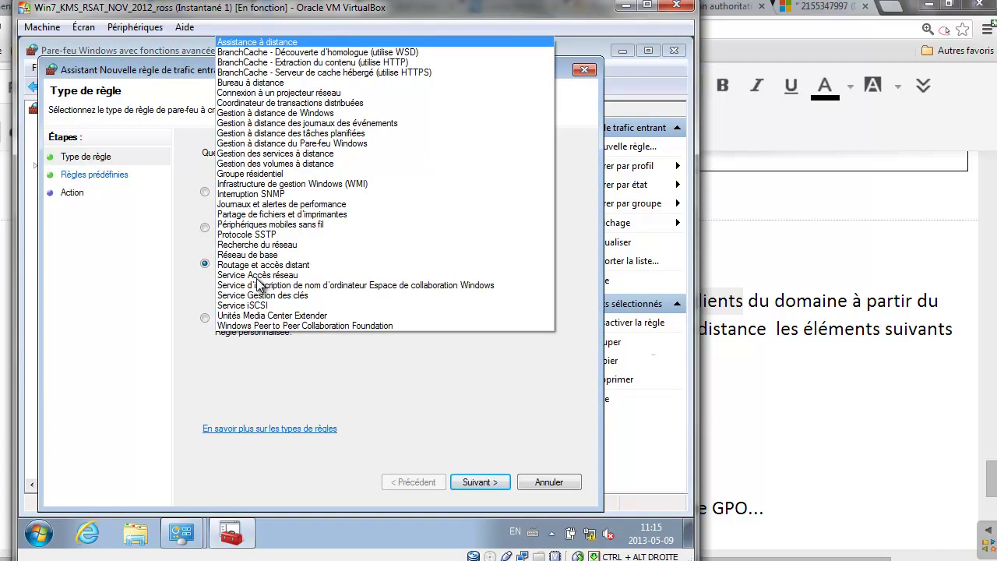
pyautogui.click(292, 133)
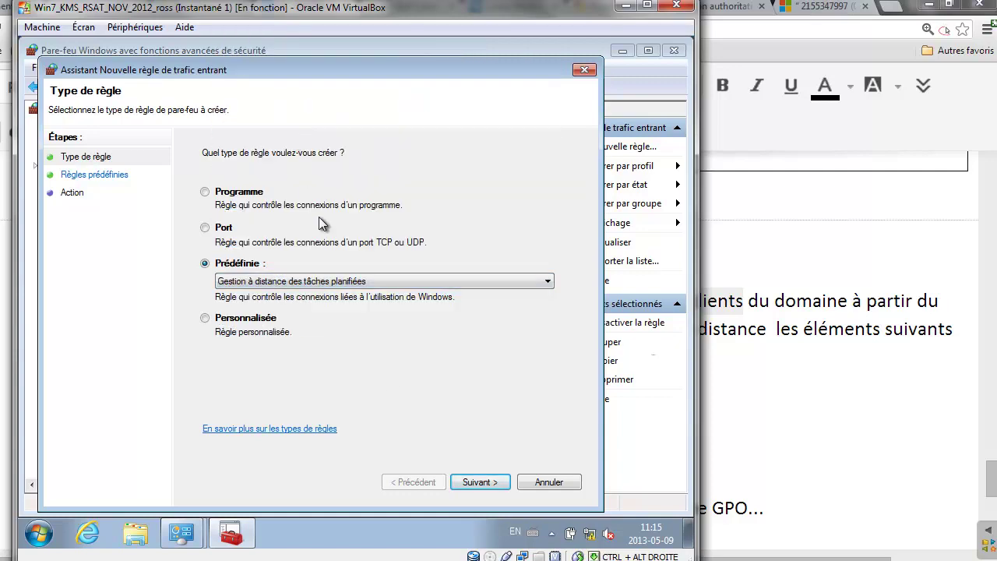
pyautogui.click(480, 482)
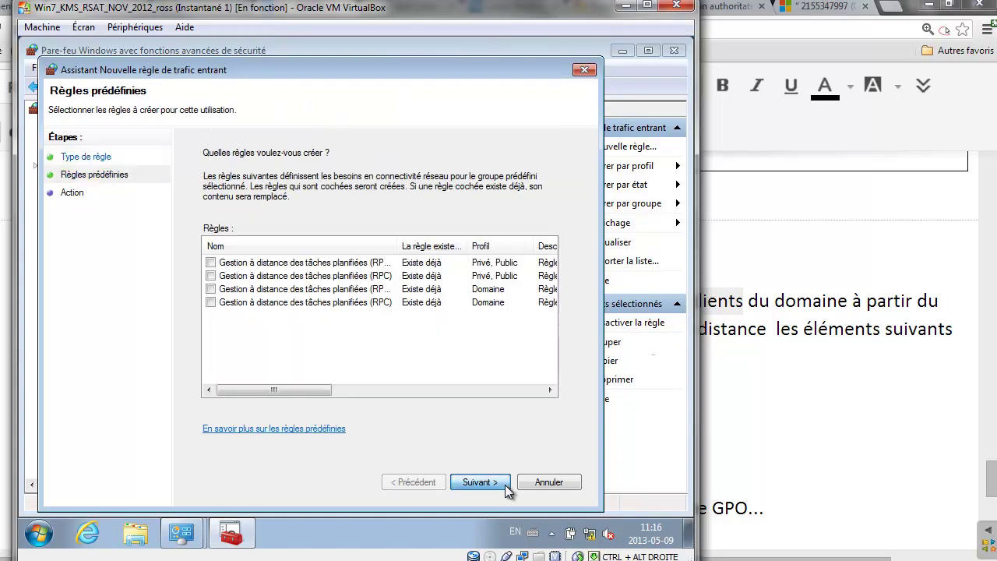
# - Include all four remote scheduled task management rules and create them with the action "Autoriser la connexion"
pyautogui.click(221, 264)
pyautogui.click(218, 273)
pyautogui.click(211, 264)
pyautogui.click(211, 276)
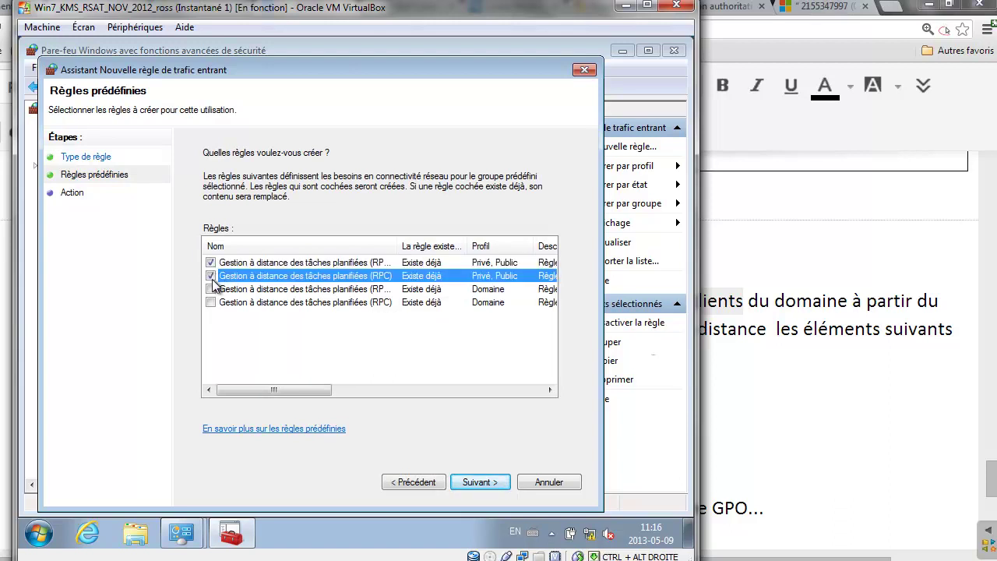
pyautogui.click(210, 289)
pyautogui.click(481, 480)
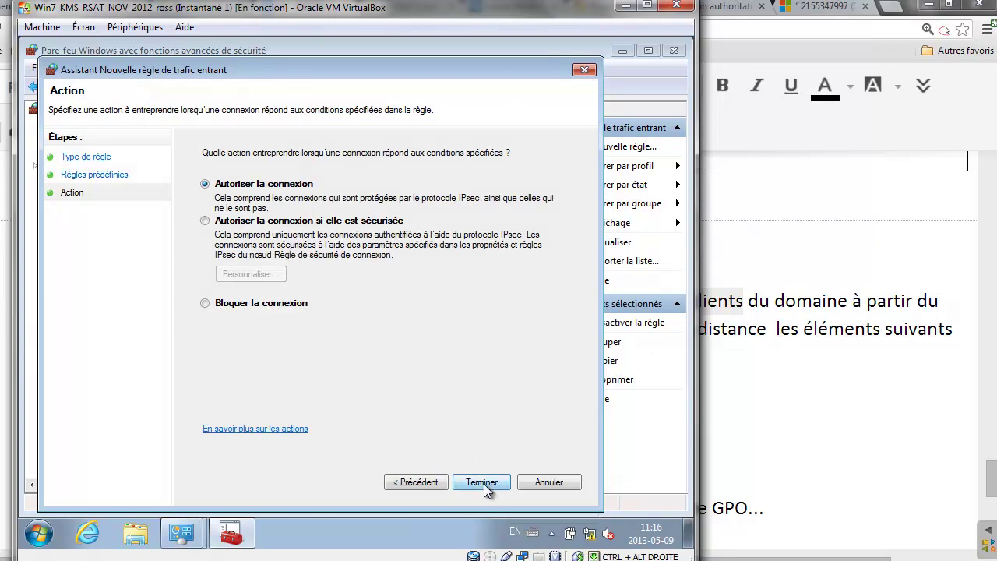
pyautogui.click(483, 484)
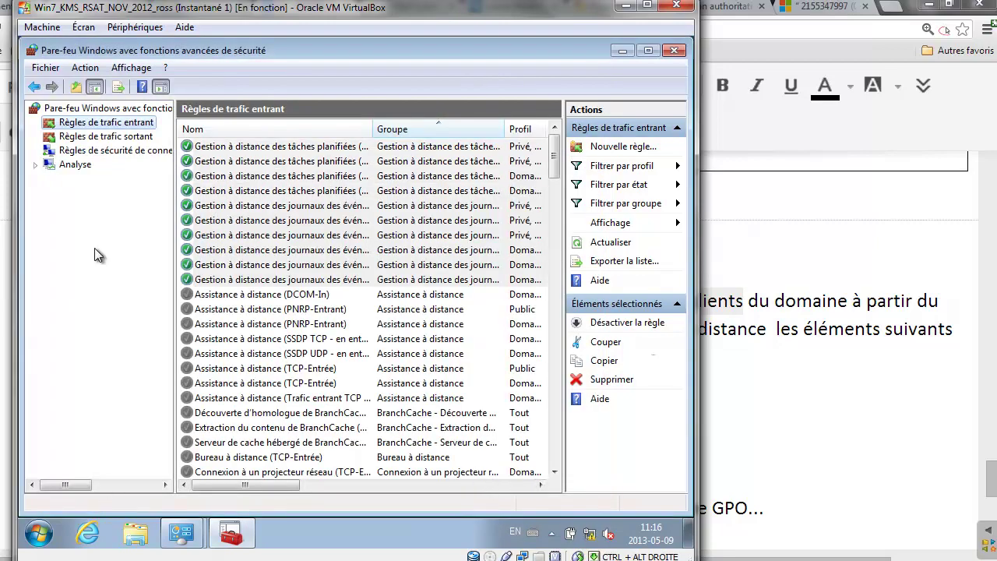
# - Start a new inbound rule of the predefined type "Gestion des services à distance" and proceed to its list of rules
pyautogui.rightClick(115, 125)
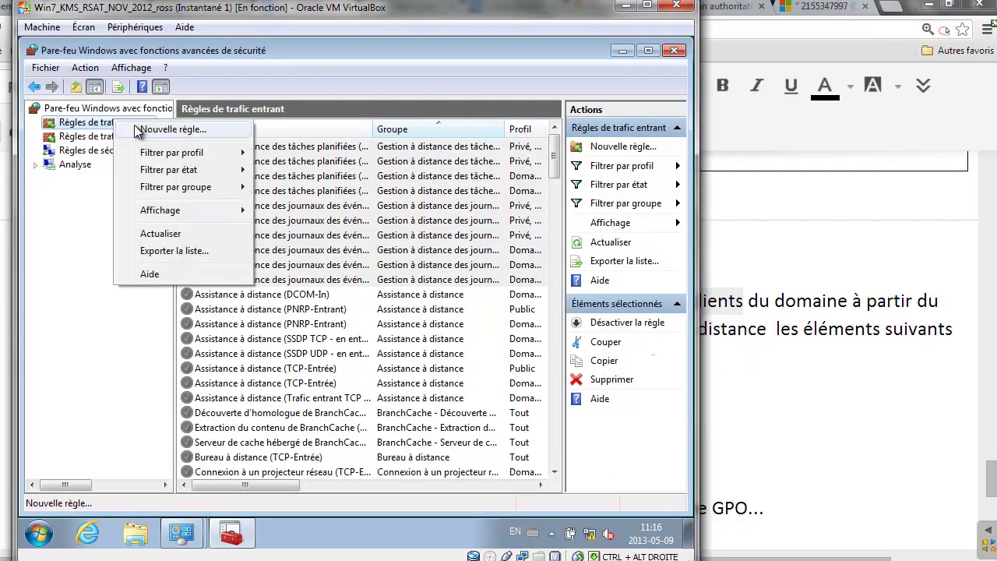
pyautogui.click(144, 129)
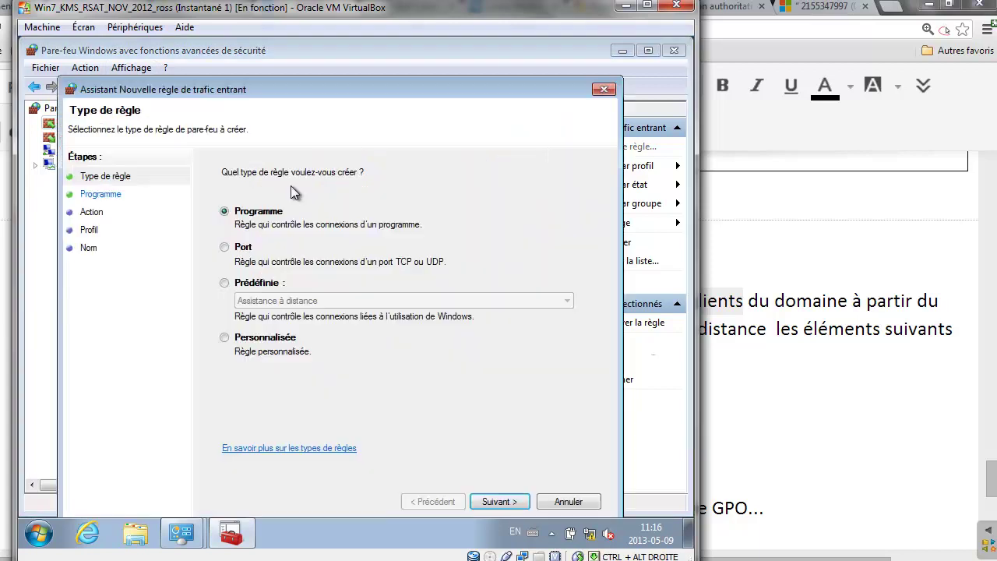
pyautogui.click(271, 283)
pyautogui.click(300, 302)
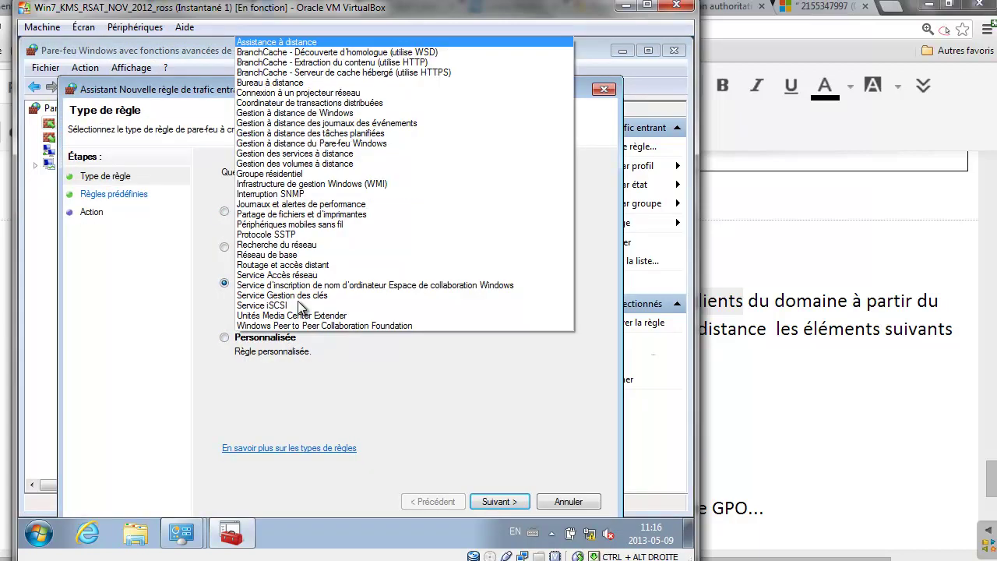
pyautogui.click(305, 153)
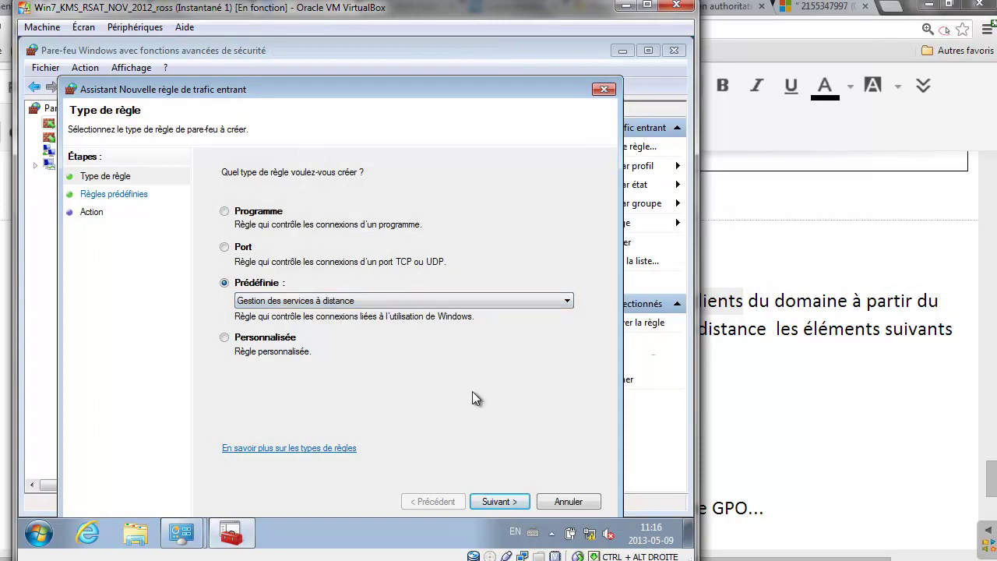
pyautogui.click(499, 503)
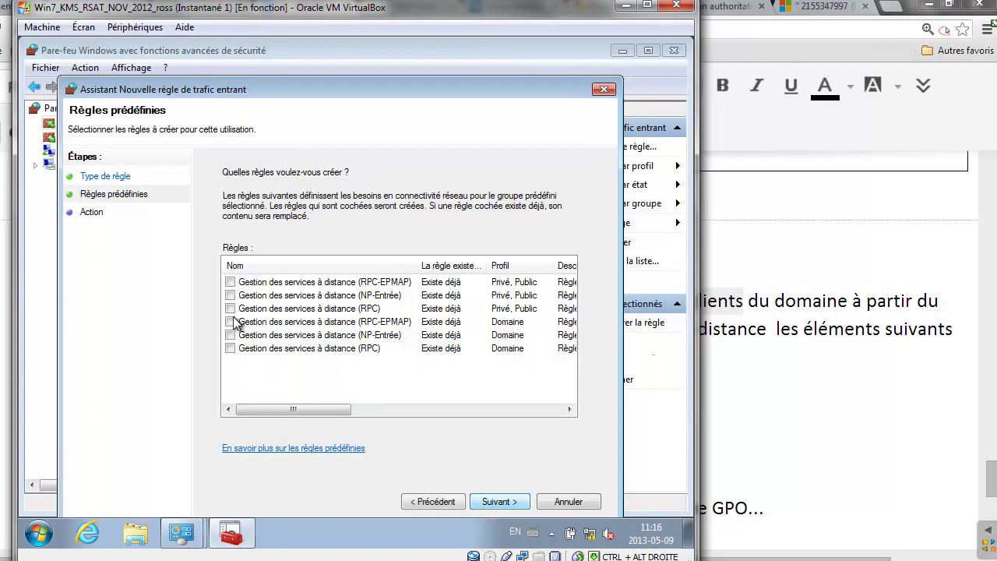
# - Include all six remote service management rules and create them with the action "Autoriser la connexion"
pyautogui.click(230, 282)
pyautogui.click(231, 295)
pyautogui.click(231, 309)
pyautogui.click(230, 322)
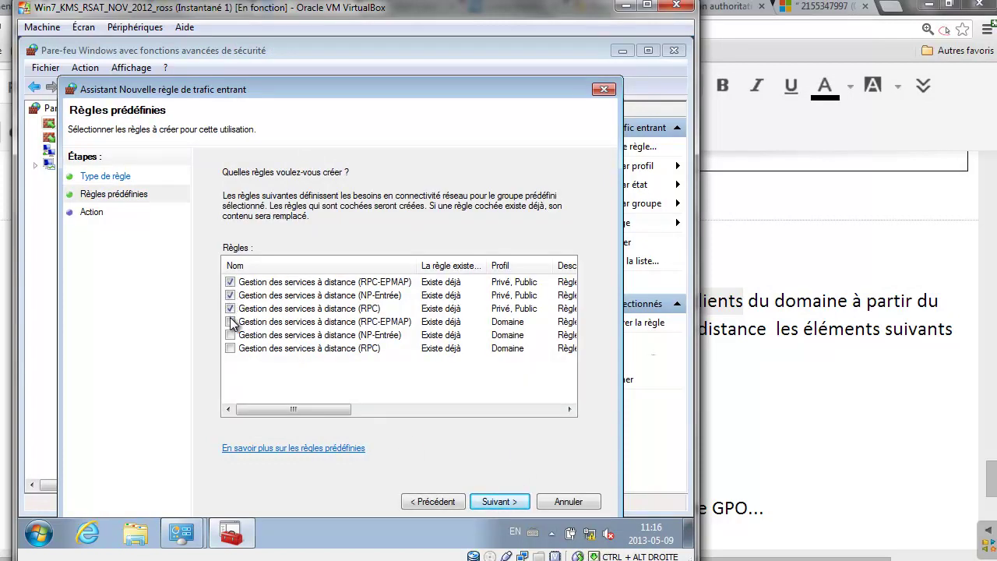
pyautogui.click(230, 335)
pyautogui.click(230, 348)
pyautogui.click(508, 502)
pyautogui.click(501, 501)
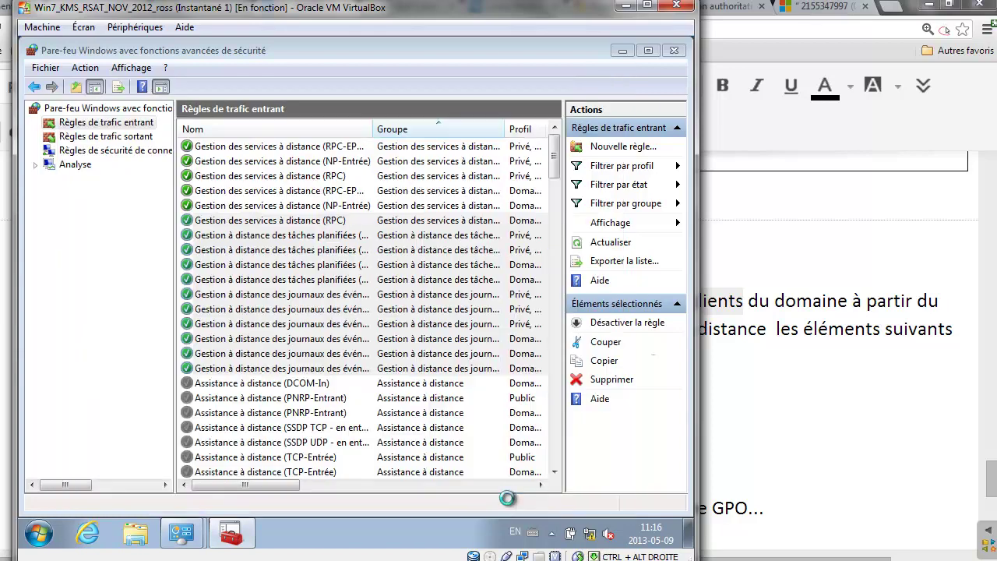
# - Start another new inbound rule of the predefined type "Gestion à distance de Windows" and proceed to its list of rules
pyautogui.rightClick(110, 122)
pyautogui.click(130, 129)
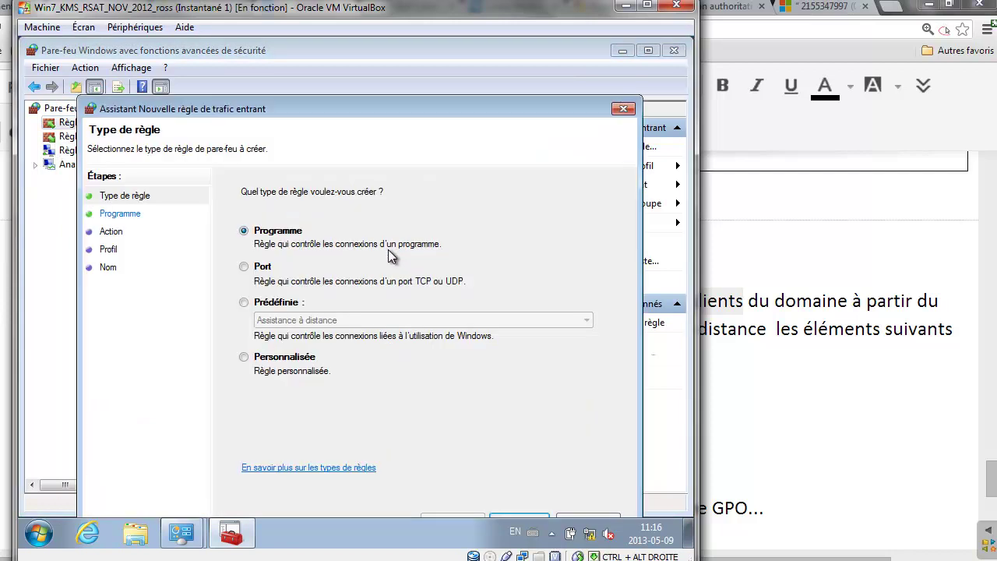
pyautogui.click(277, 304)
pyautogui.click(302, 327)
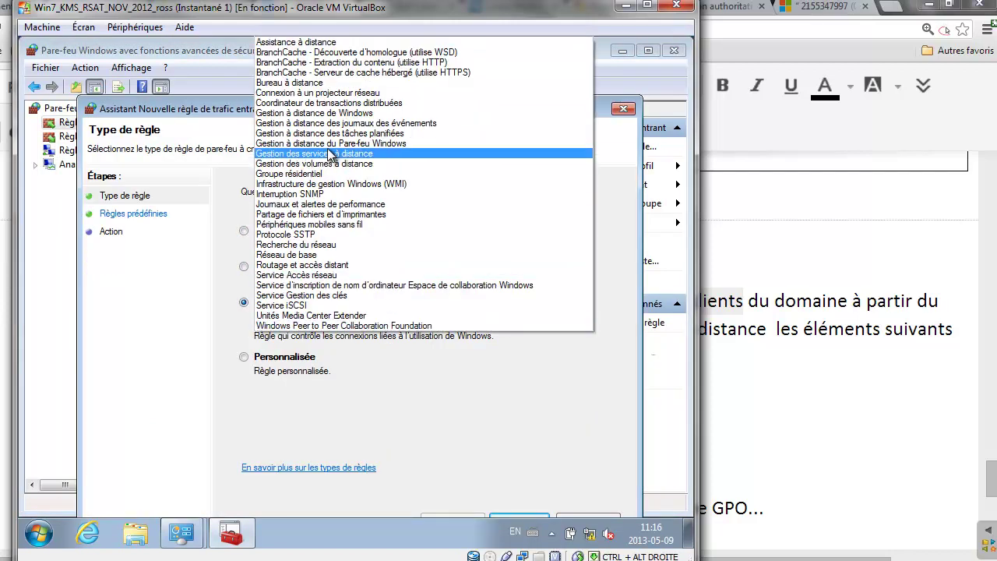
pyautogui.click(321, 116)
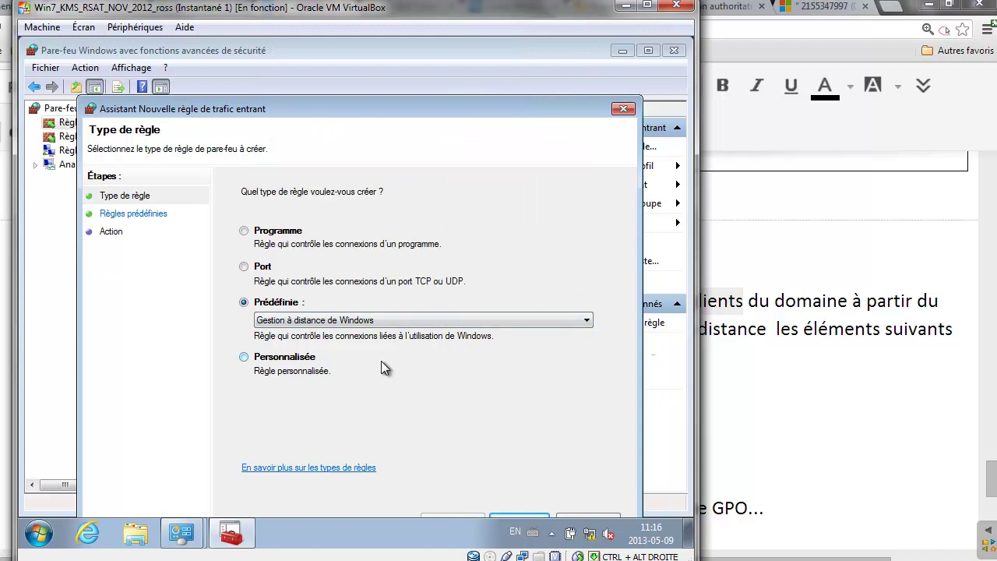
pyautogui.click(522, 513)
# - Create all four Windows remote management rules with the action "Autoriser la connexion" and return to the firewall overview
pyautogui.click(249, 301)
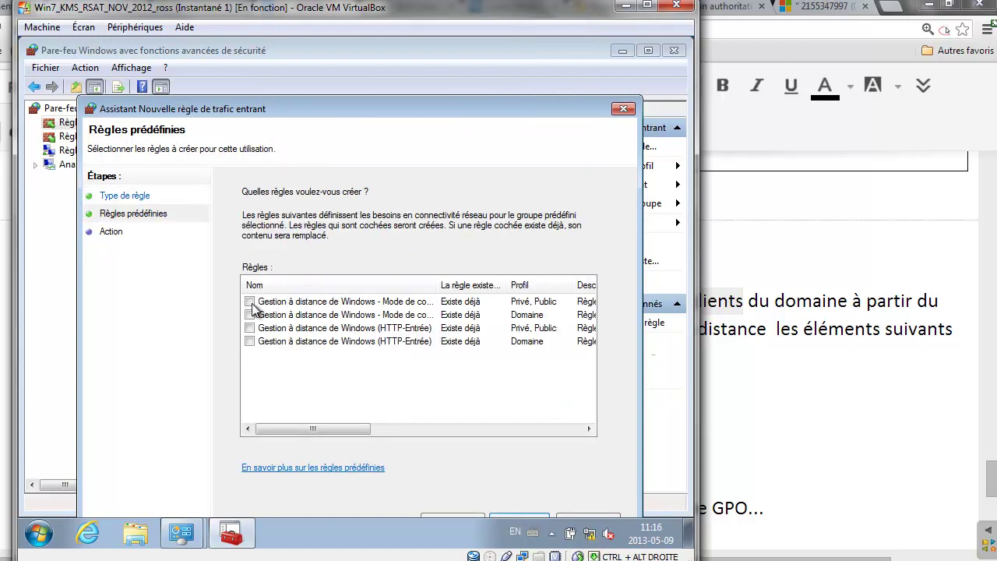
pyautogui.click(249, 315)
pyautogui.click(249, 327)
pyautogui.click(249, 341)
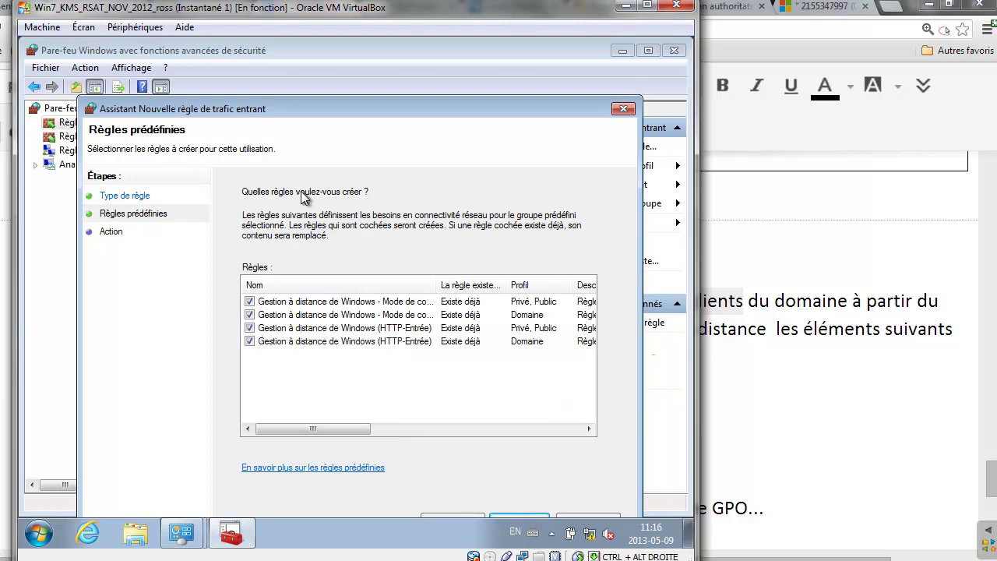
pyautogui.moveTo(346, 108); pyautogui.dragTo(348, 82)
pyautogui.click(518, 492)
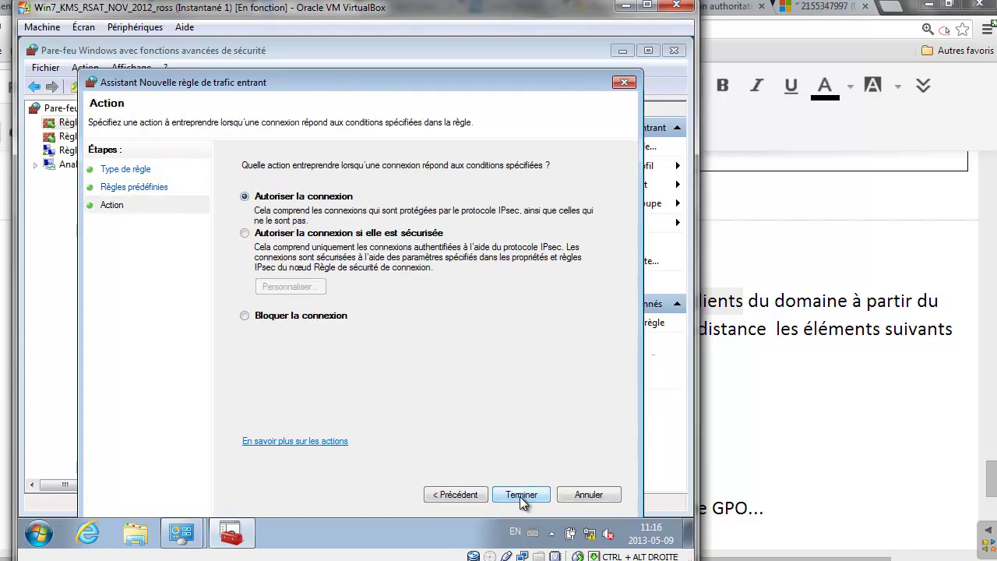
pyautogui.click(520, 496)
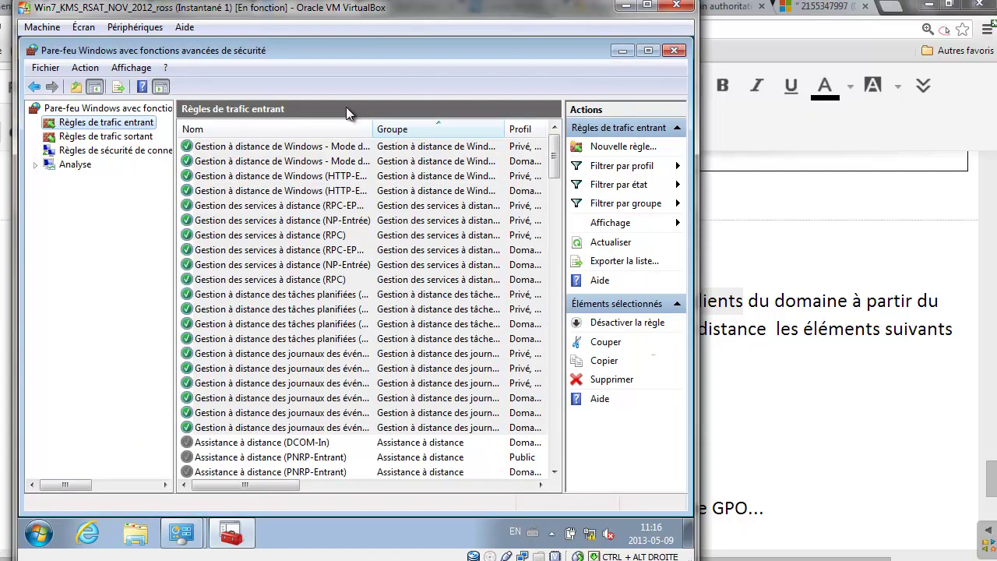
pyautogui.click(101, 113)
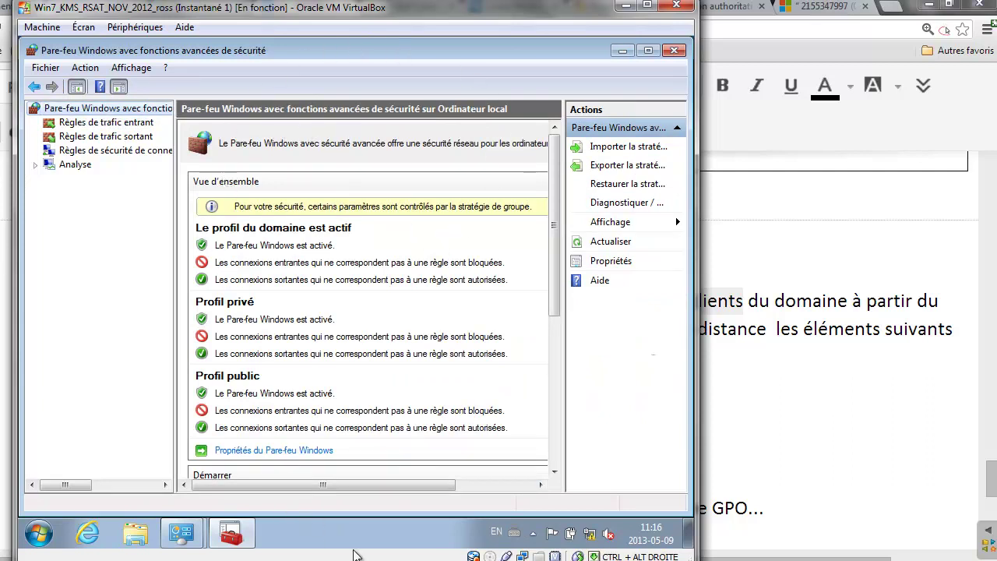
# - Switch to the 2008R2 server virtual machine and open an empty management console in place of Active Directory Users and Computers
pyautogui.click(383, 503)
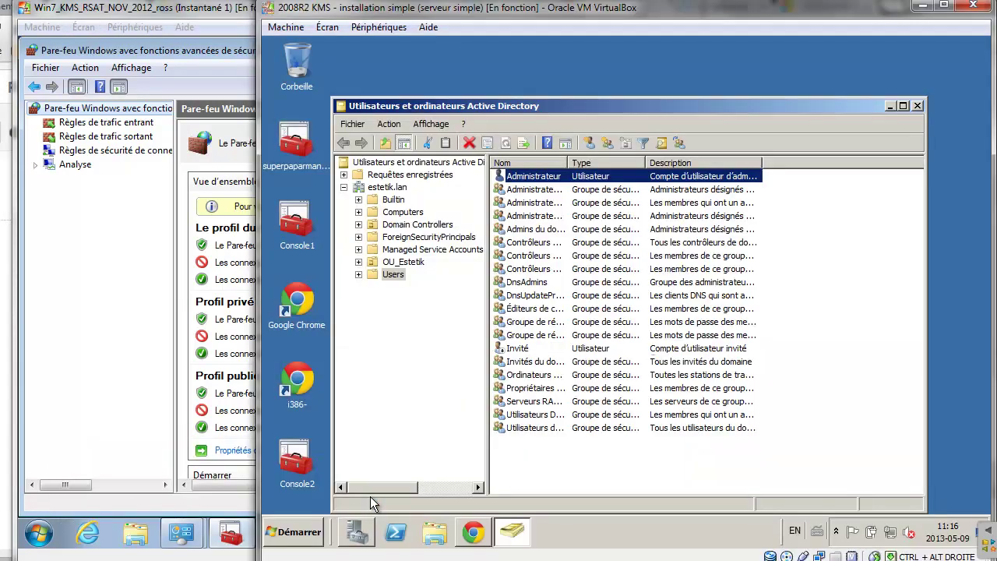
pyautogui.click(919, 105)
pyautogui.click(300, 532)
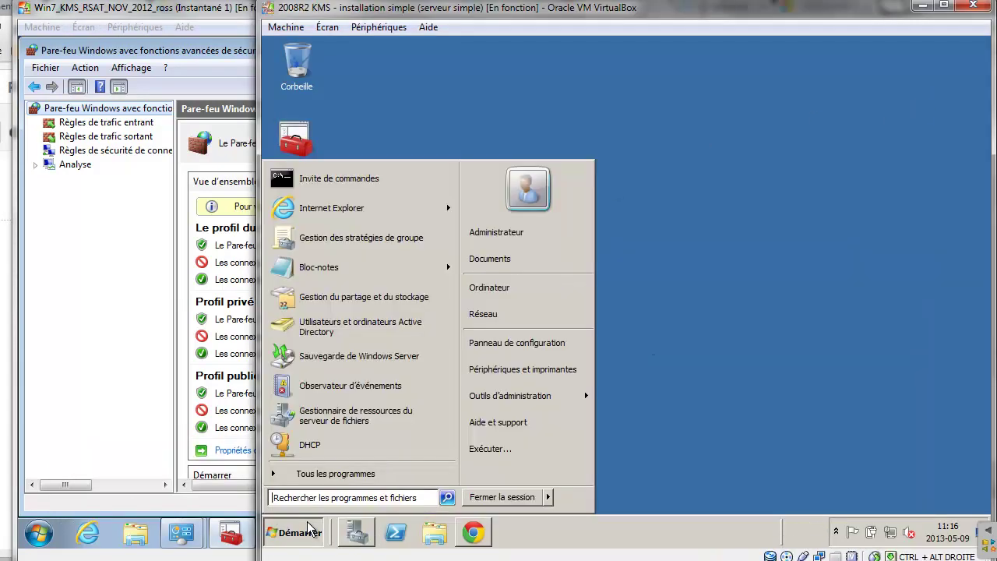
pyautogui.click(503, 442)
pyautogui.press('Return')
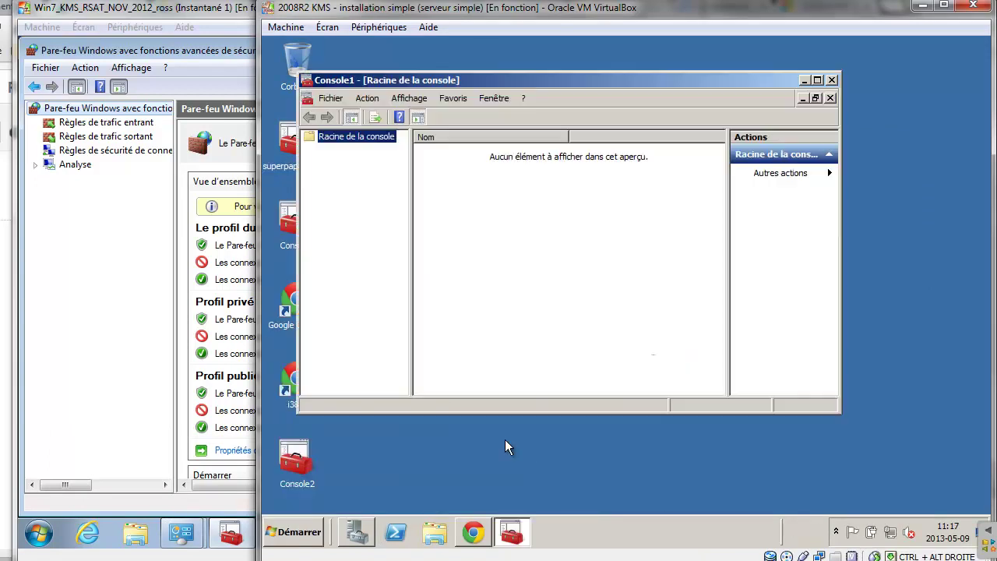
# - Add the "Observateur d'événements" snap-in to the console, targeting the other computer POSTE1
pyautogui.click(334, 98)
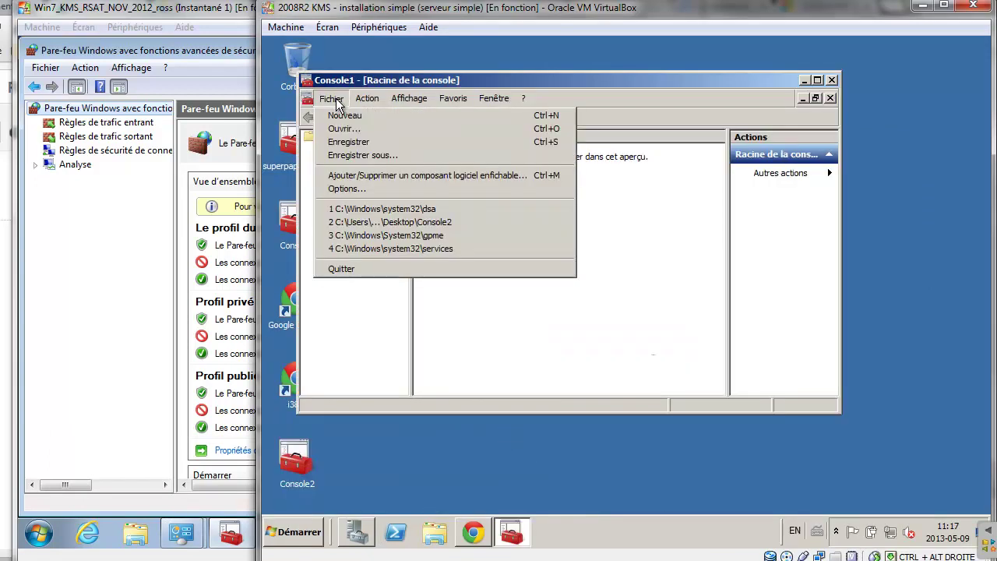
pyautogui.click(362, 174)
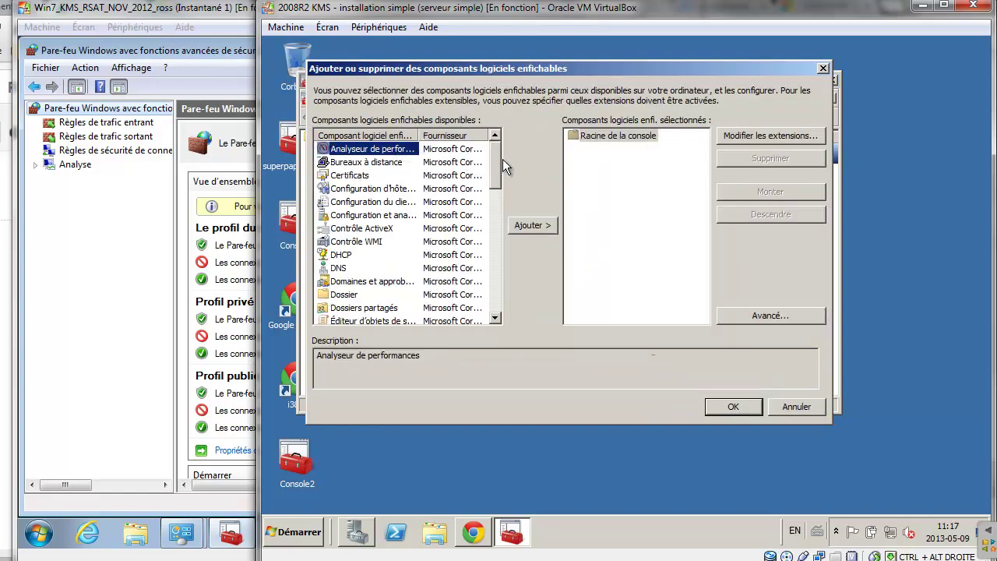
pyautogui.moveTo(498, 160); pyautogui.dragTo(495, 200)
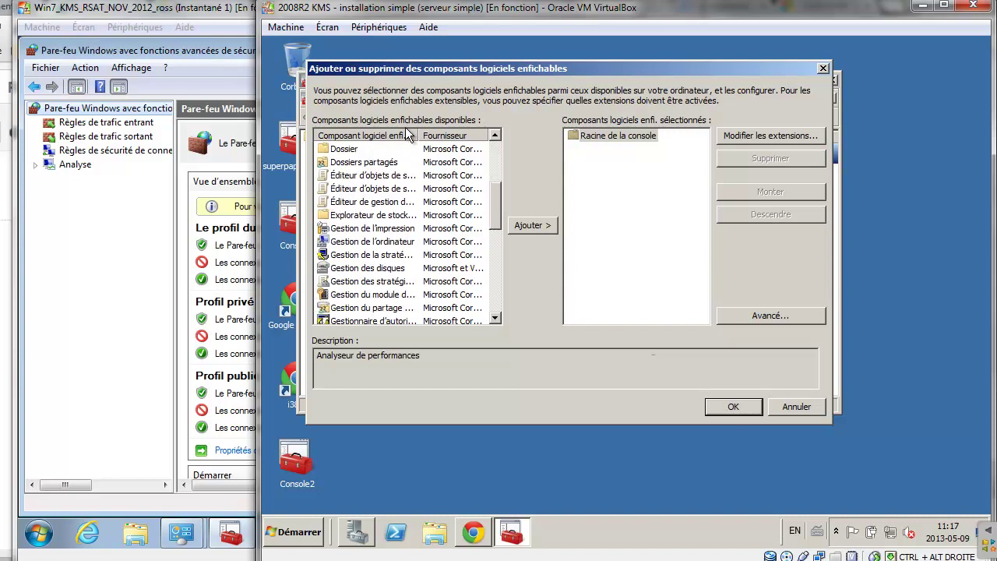
pyautogui.moveTo(418, 135); pyautogui.dragTo(460, 135)
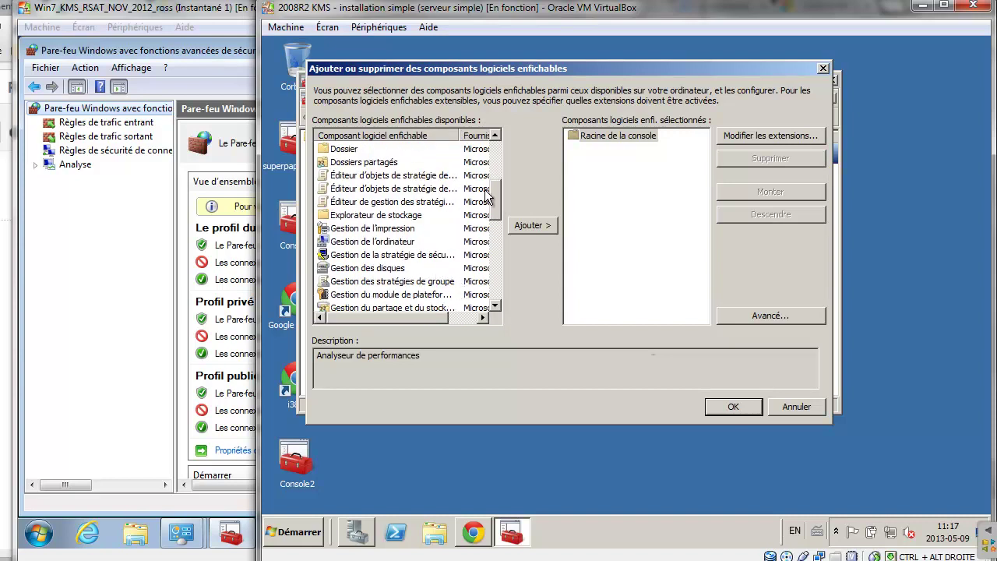
pyautogui.moveTo(495, 191); pyautogui.dragTo(499, 251)
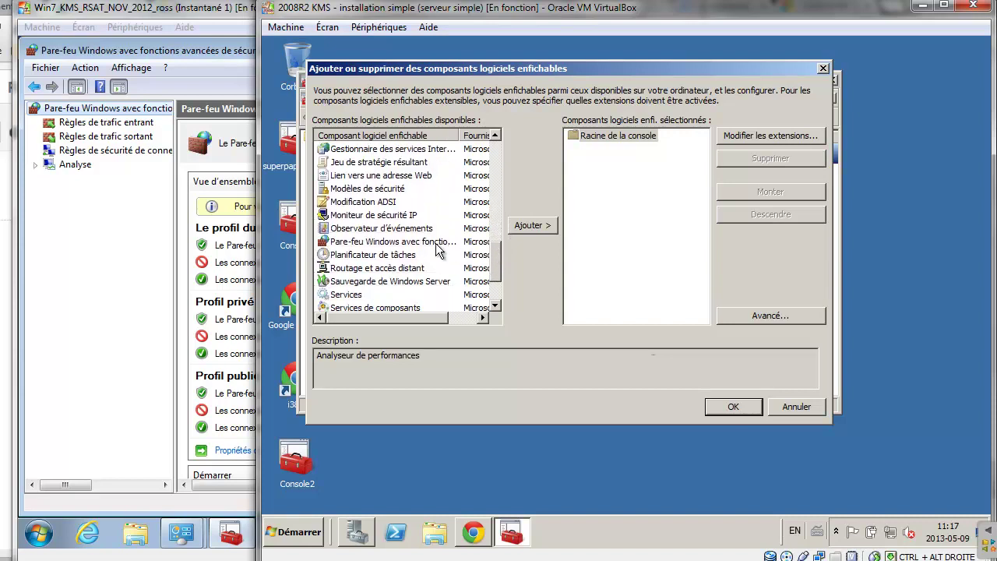
pyautogui.click(429, 229)
pyautogui.click(523, 227)
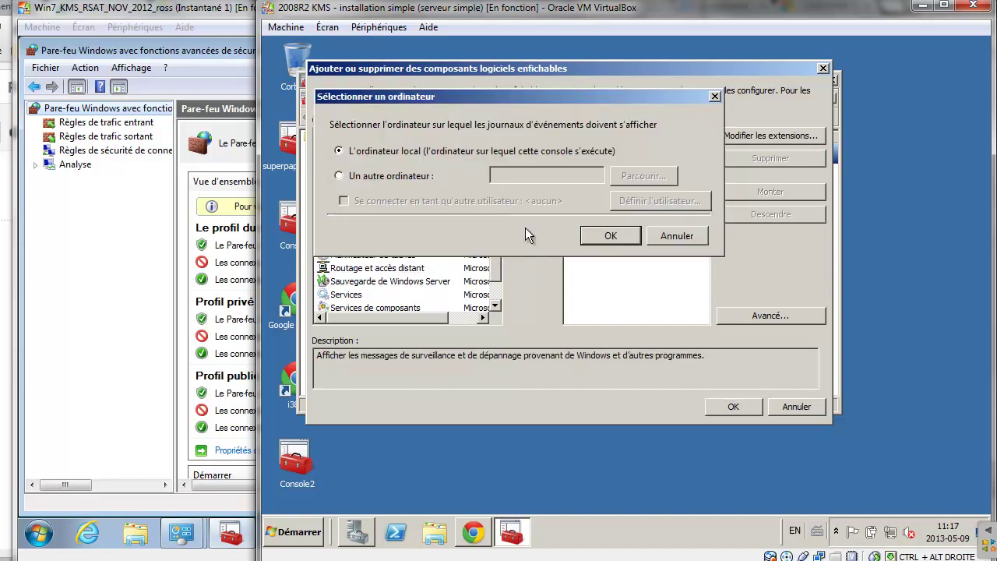
pyautogui.click(390, 178)
pyautogui.write('POSTE1')
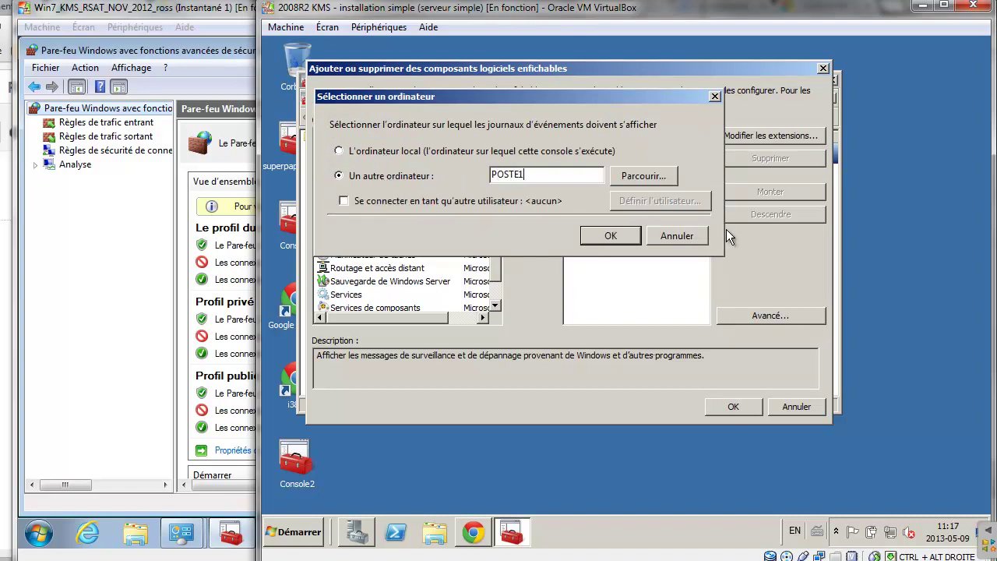
pyautogui.click(611, 235)
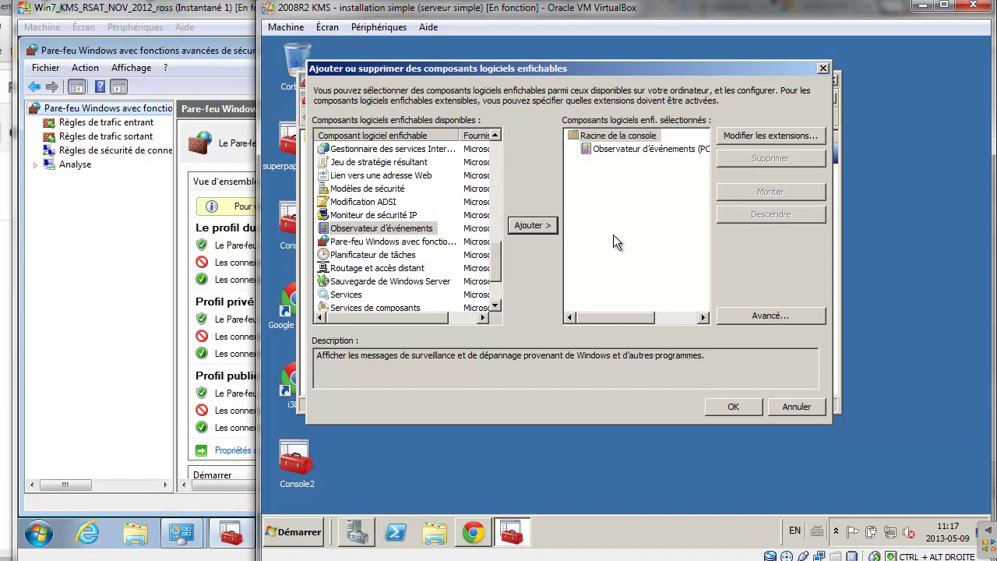
# - Add the "Planificateur de tâches" snap-in for the other computer POSTE1, connecting as the domain administrator with the account password
pyautogui.click(411, 258)
pyautogui.click(545, 224)
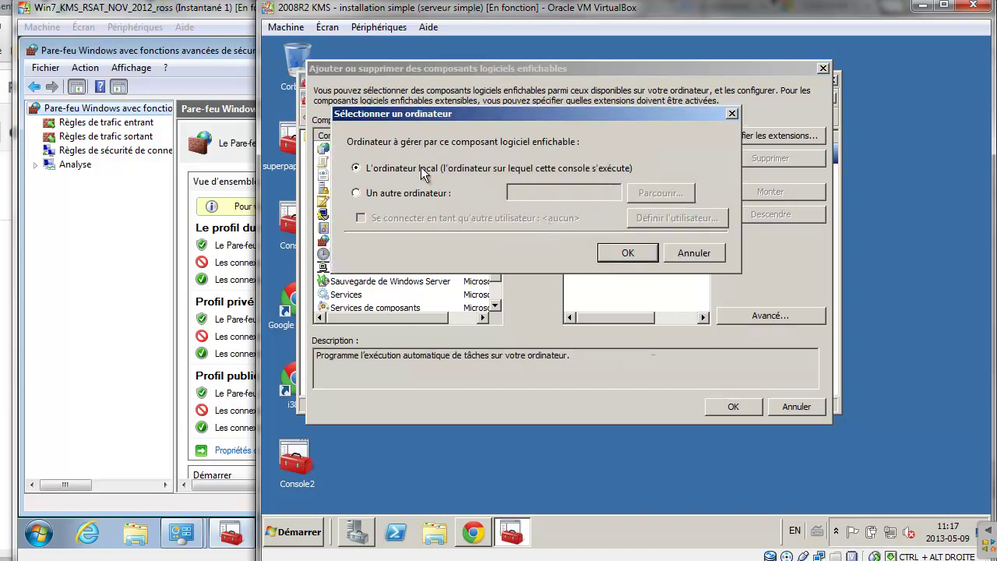
pyautogui.click(399, 197)
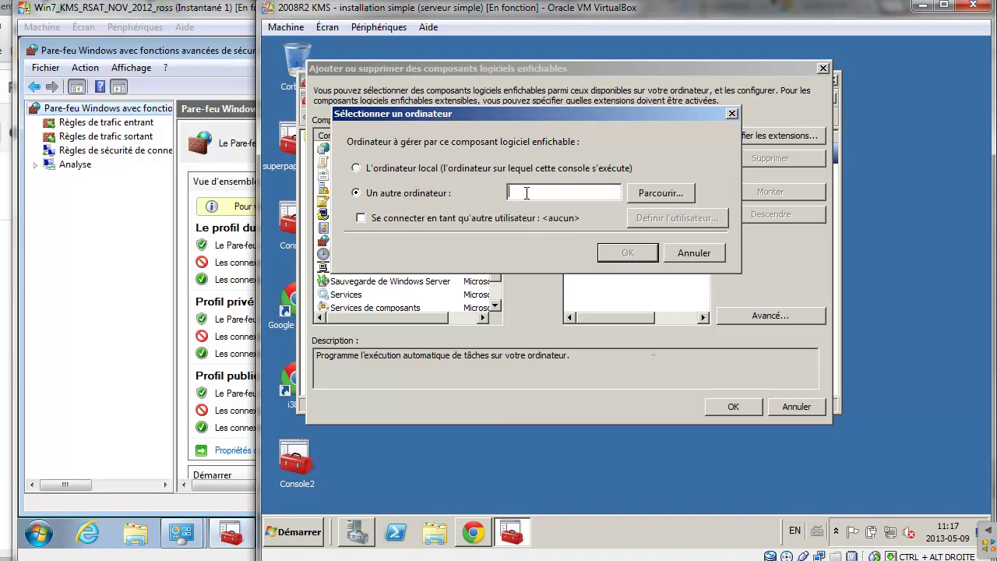
pyautogui.write('POSTE1')
pyautogui.click(428, 218)
pyautogui.click(643, 220)
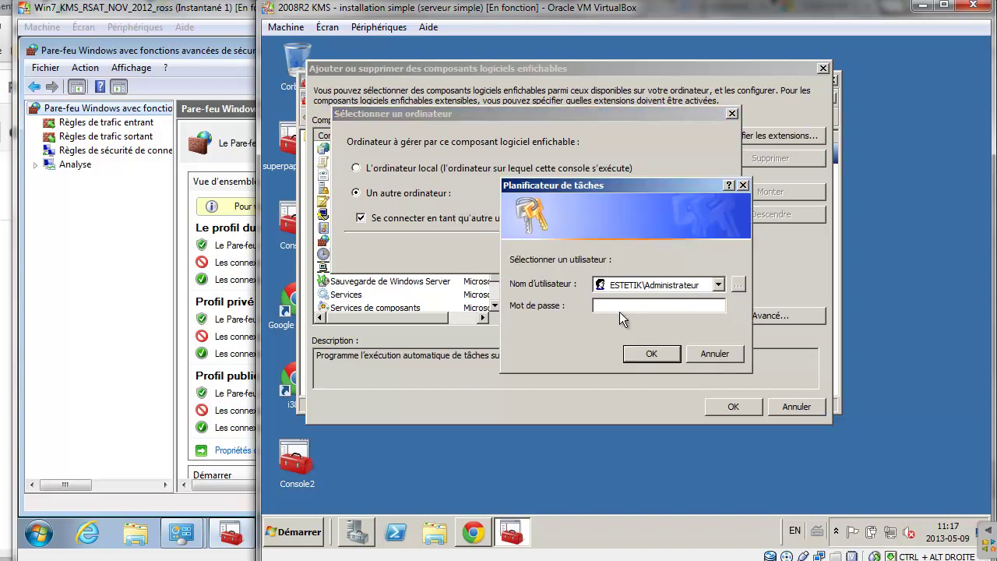
pyautogui.write('•••••••')
pyautogui.press('Return')
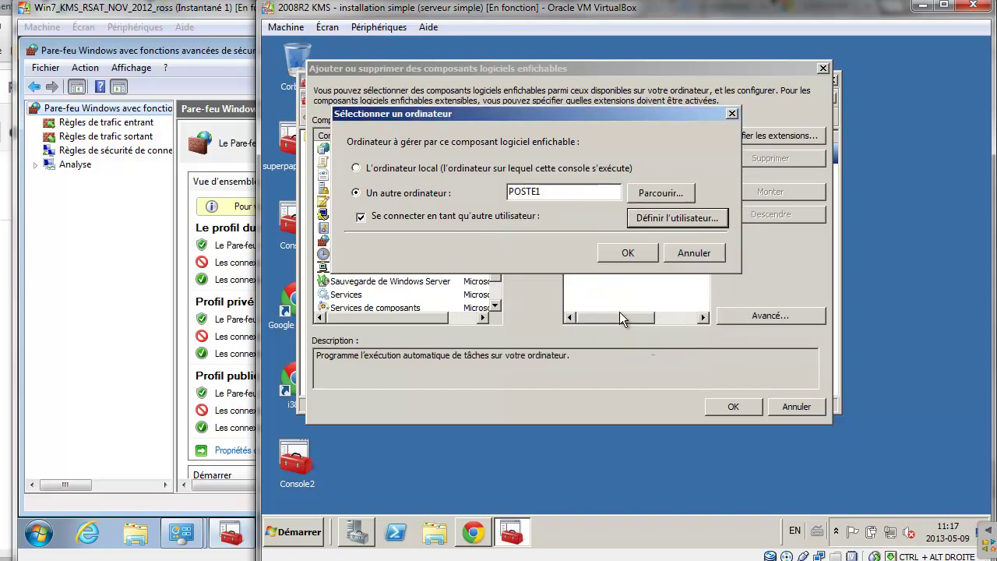
pyautogui.click(626, 248)
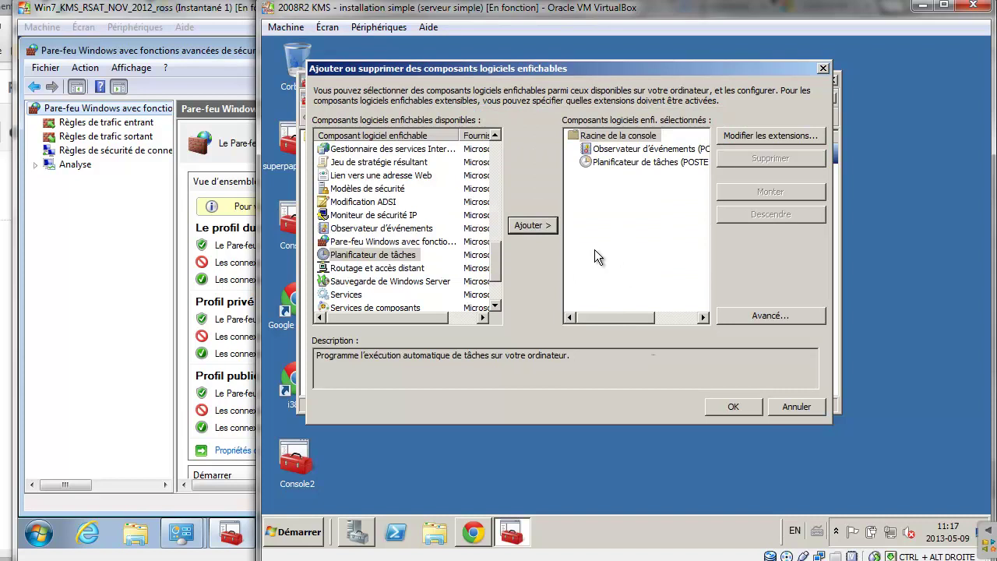
# - Add the "Services" snap-in to the console, set to manage the other computer poste1
pyautogui.click(340, 296)
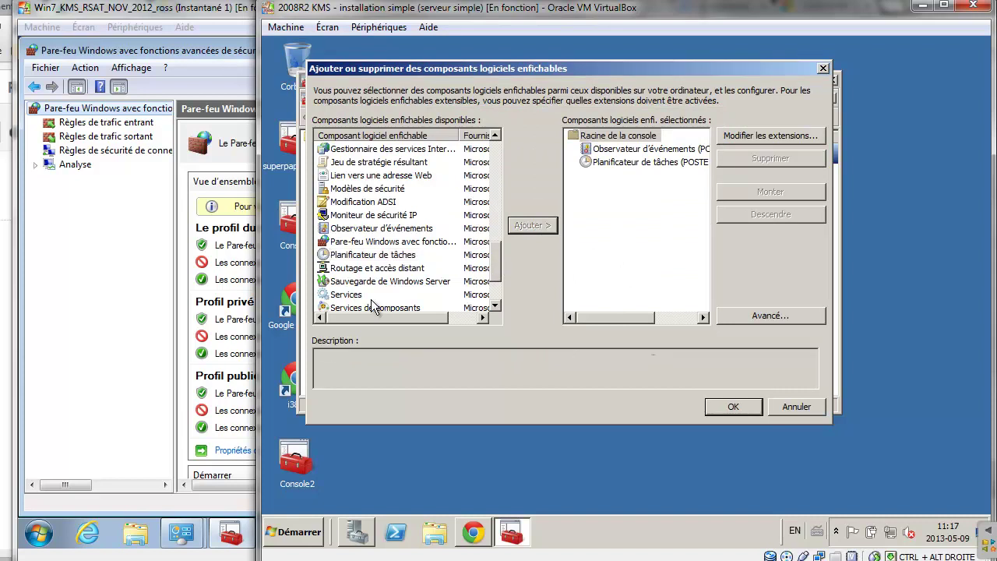
pyautogui.click(534, 227)
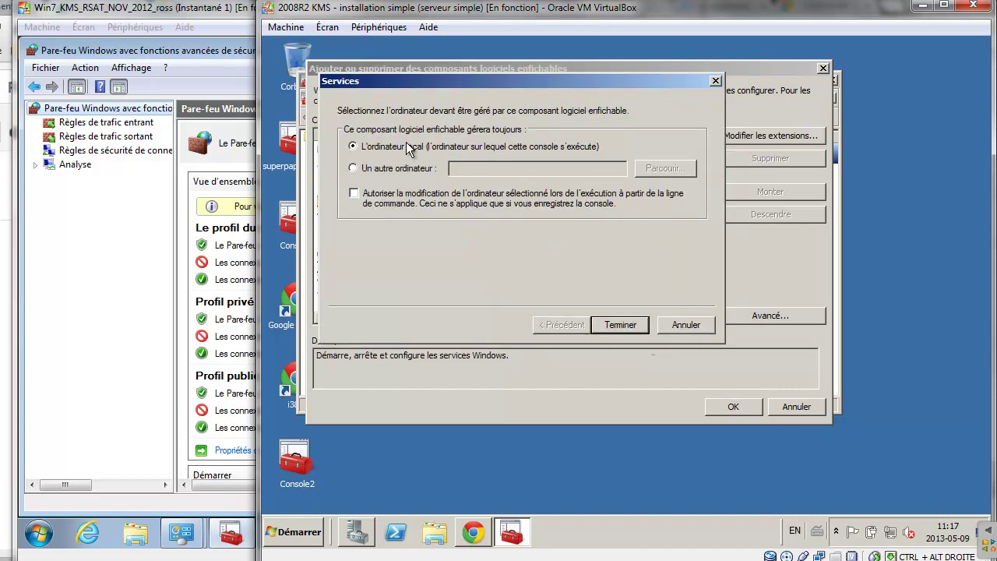
pyautogui.click(396, 170)
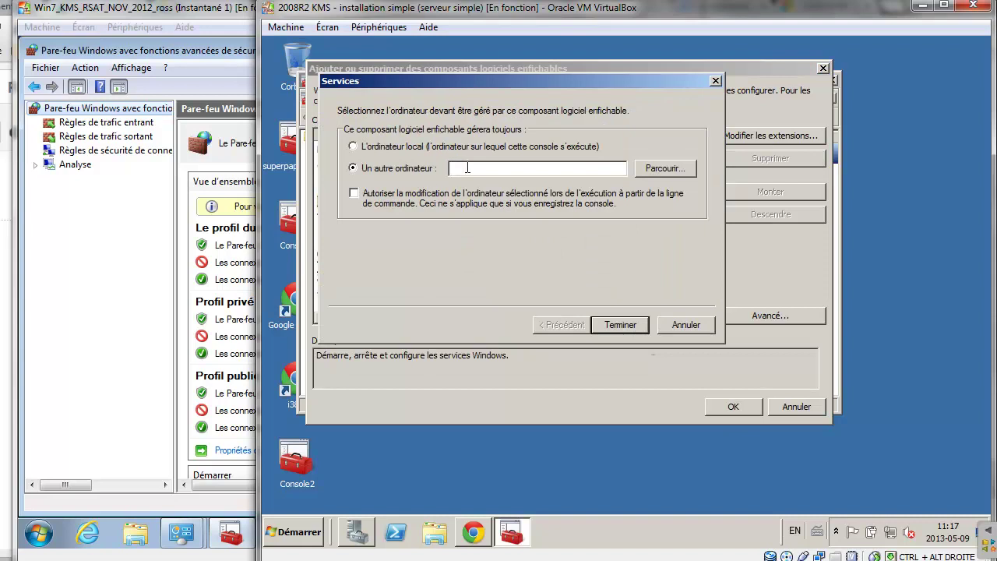
pyautogui.write('poste1')
pyautogui.click(620, 325)
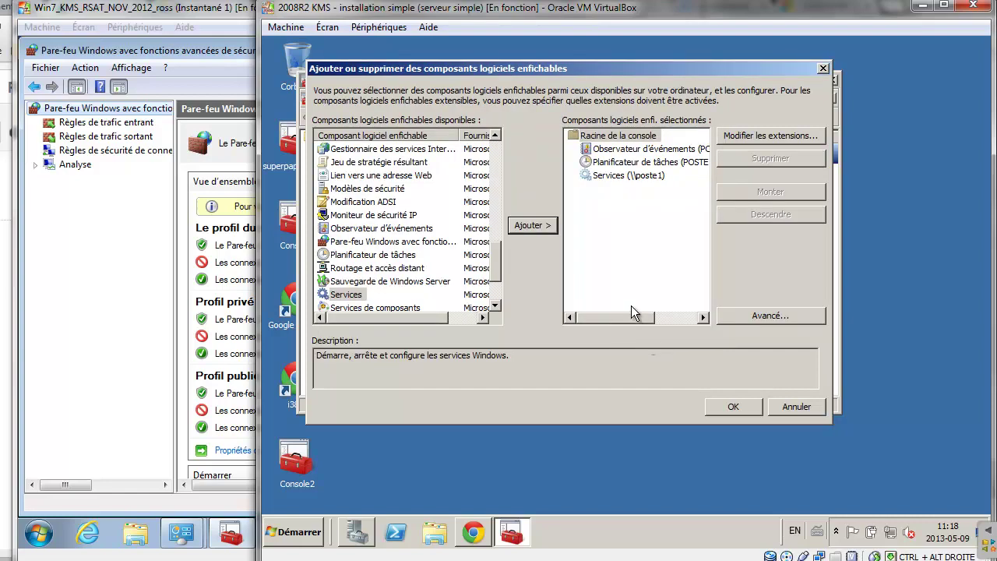
# - Confirm the selected snap-ins for the console and widen its tree pane to show the full names
pyautogui.click(730, 402)
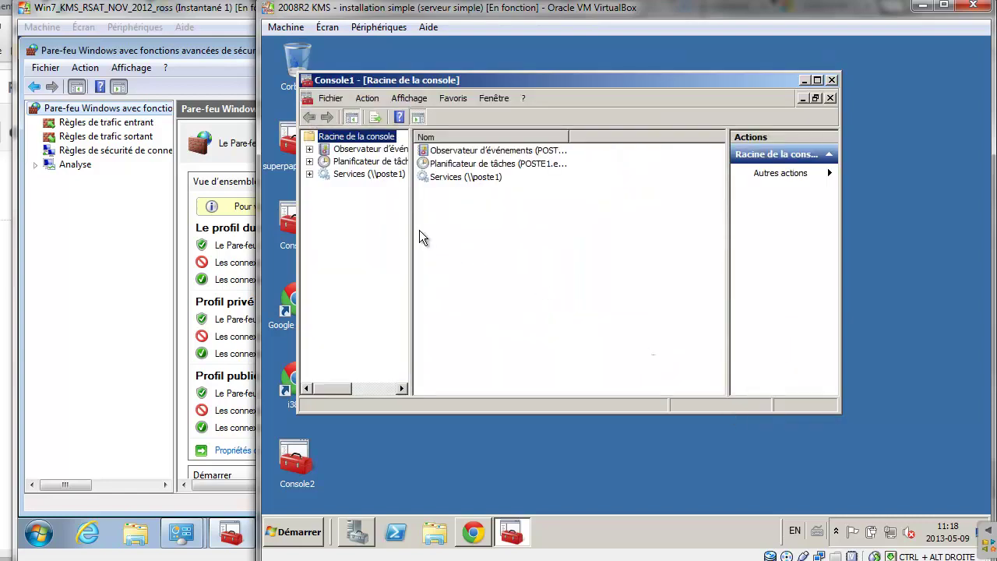
pyautogui.moveTo(411, 230); pyautogui.dragTo(501, 231)
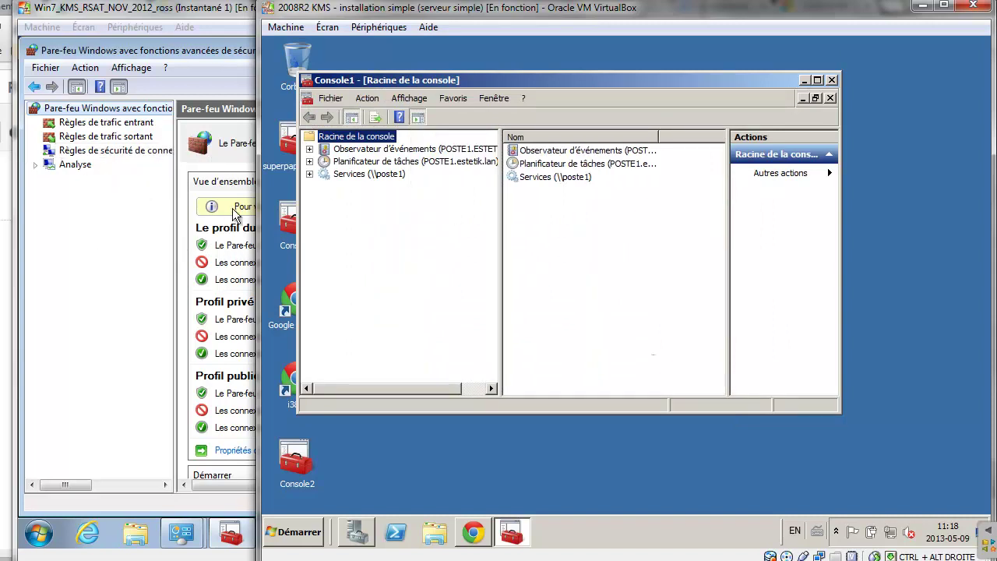
# - Examine POSTE1's Application log under "Journaux Windows" in the event viewer, and collapse the event viewer branch
pyautogui.click(309, 149)
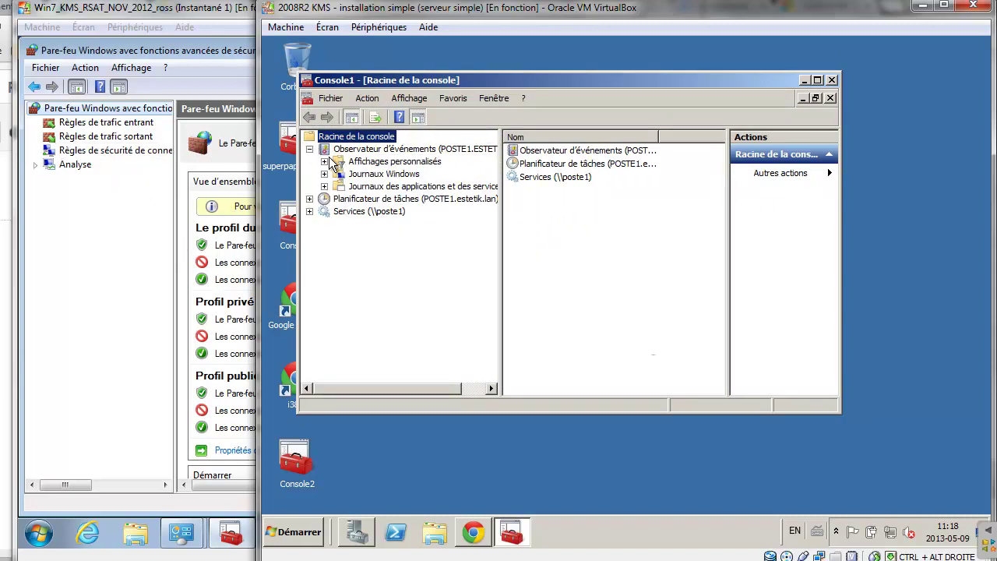
pyautogui.click(340, 162)
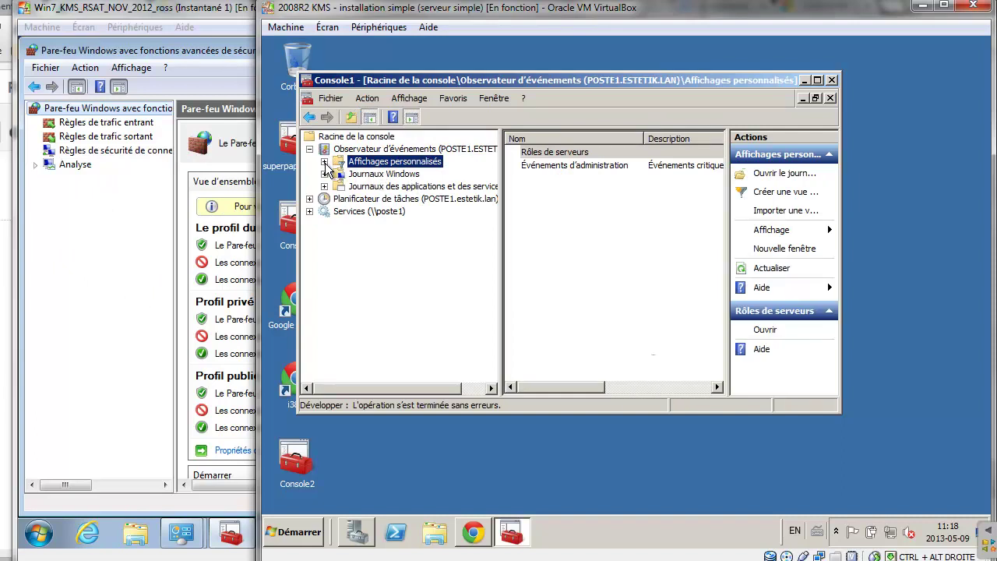
pyautogui.click(324, 174)
pyautogui.click(369, 187)
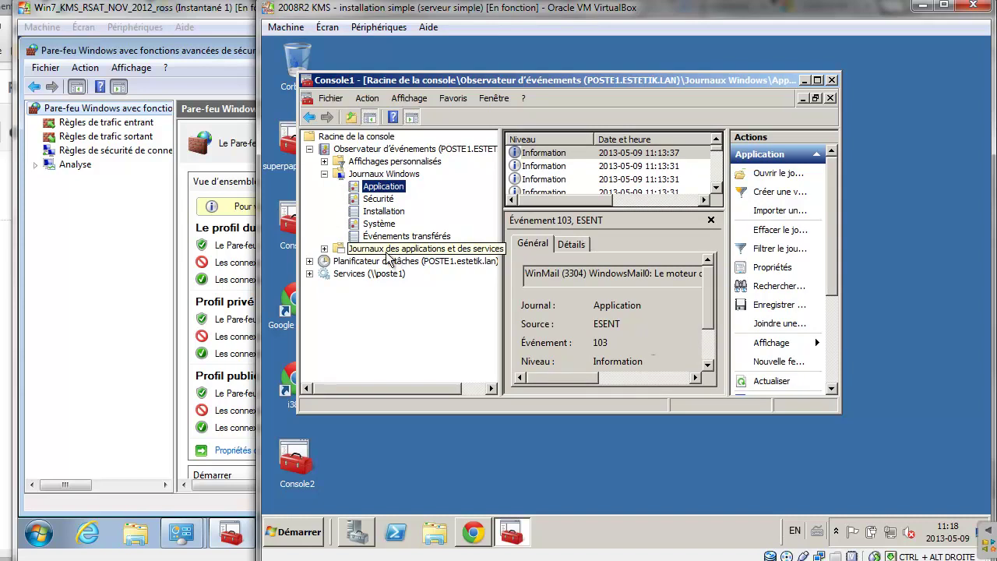
pyautogui.click(309, 149)
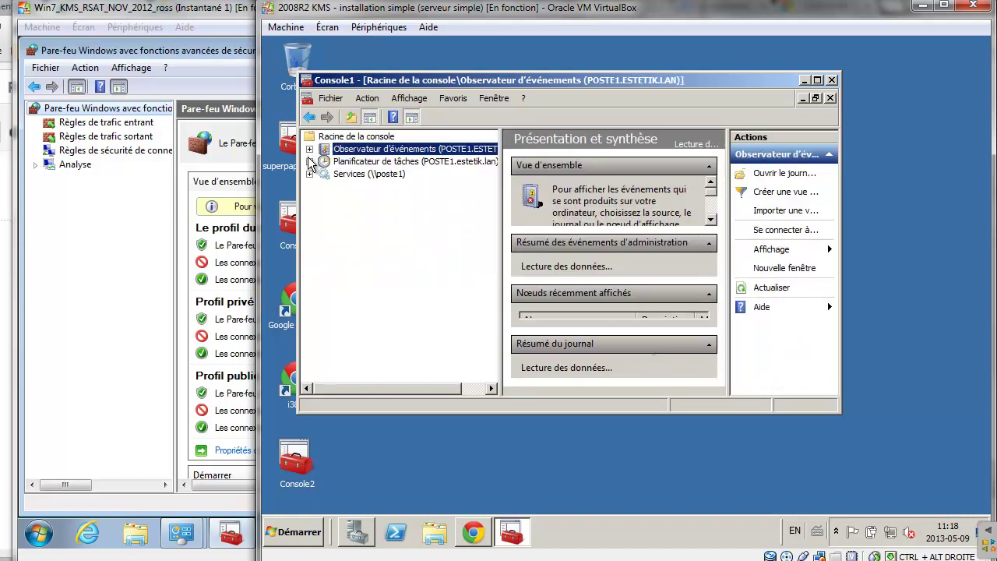
# - Examine POSTE1's scheduled tasks in the Microsoft > Windows > AppID library folder, and collapse the task scheduler branch
pyautogui.click(309, 161)
pyautogui.click(324, 174)
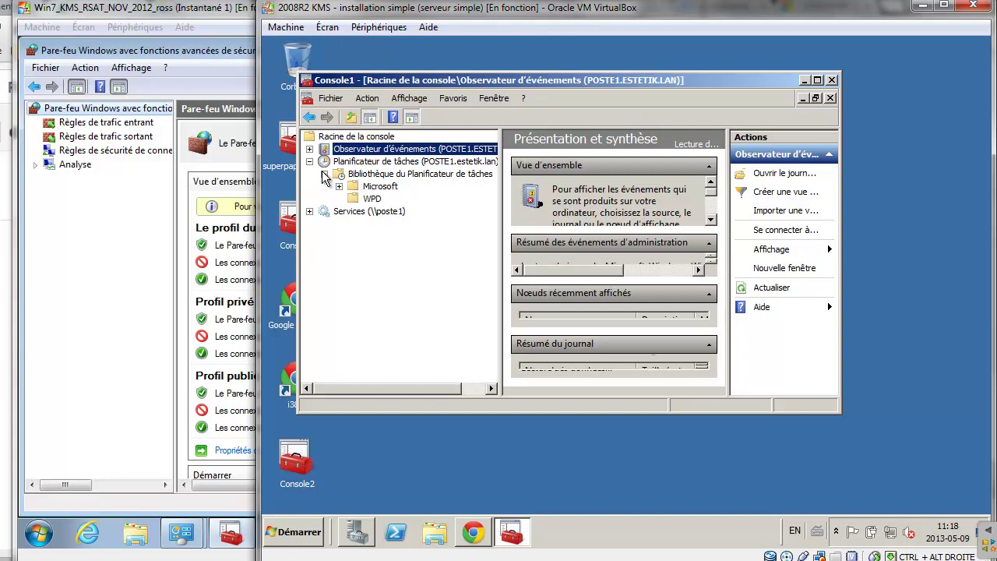
pyautogui.click(339, 187)
pyautogui.click(373, 187)
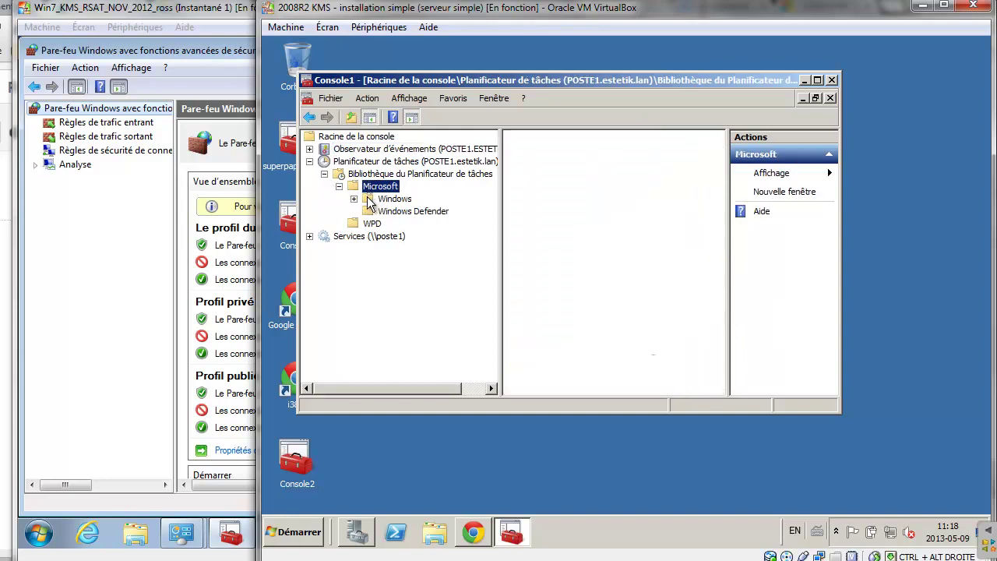
pyautogui.click(353, 200)
pyautogui.click(403, 211)
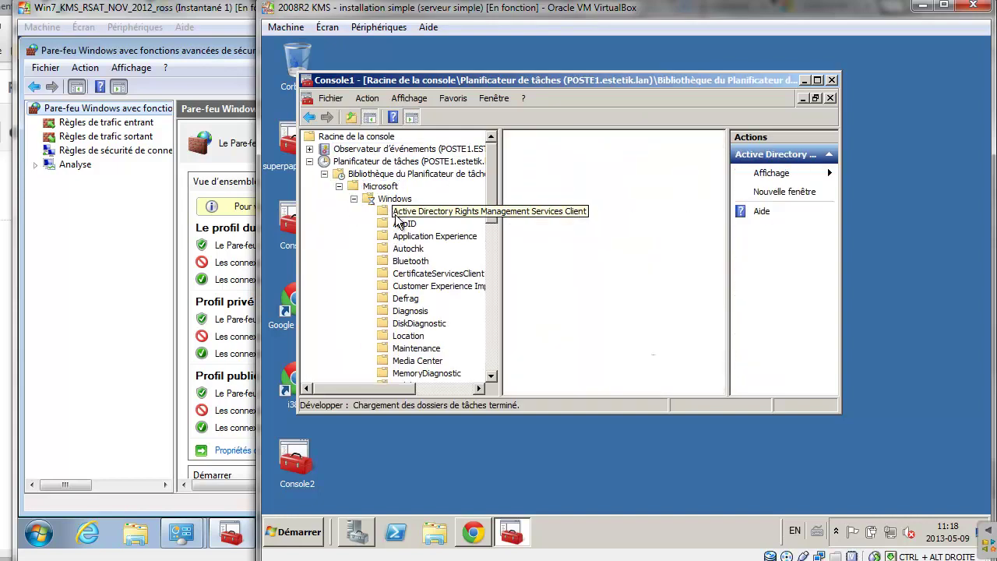
pyautogui.click(401, 224)
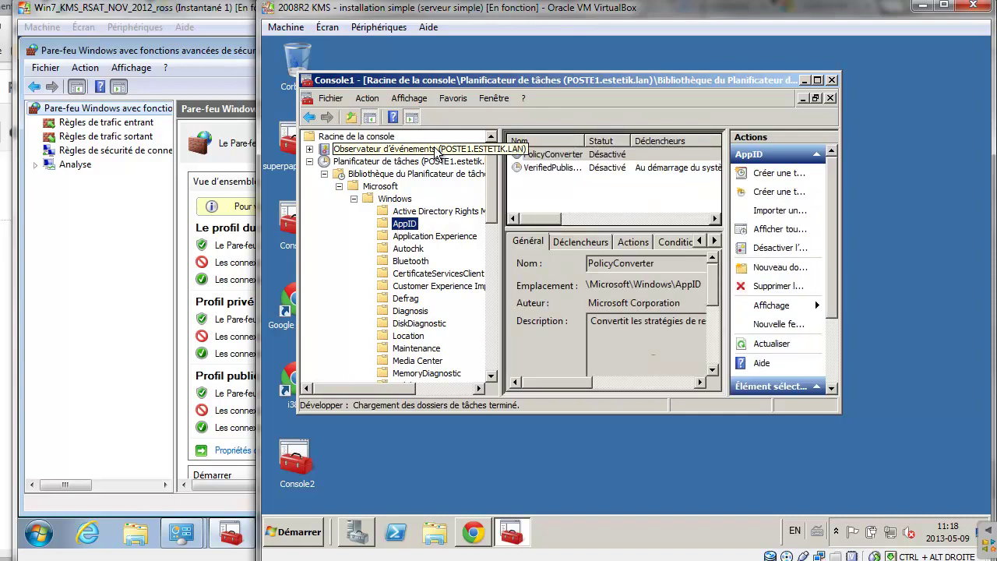
pyautogui.click(309, 162)
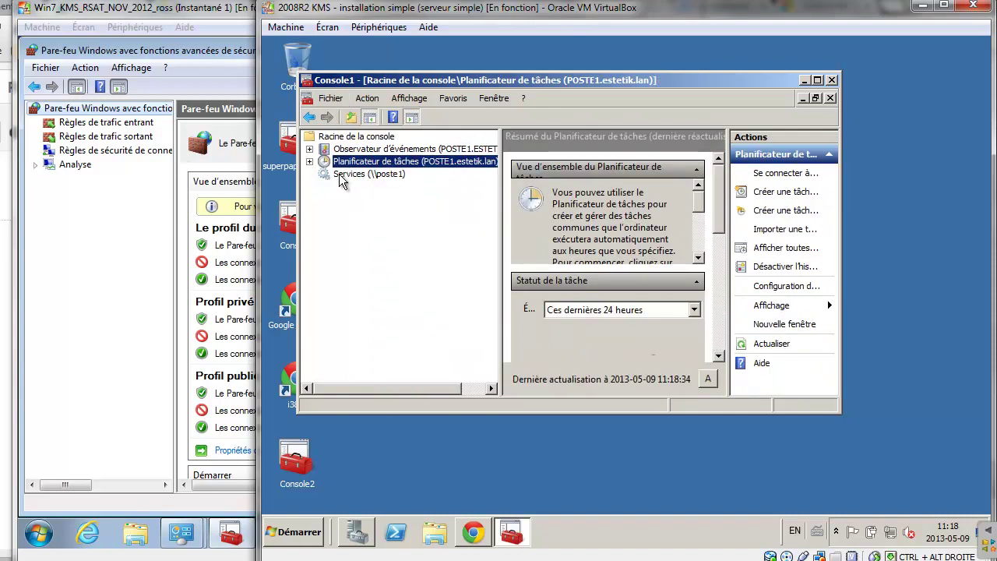
# - Examine POSTE1's services in the maximized console and view the properties of "Agent de protection d'accès réseau" without changing them
pyautogui.click(339, 173)
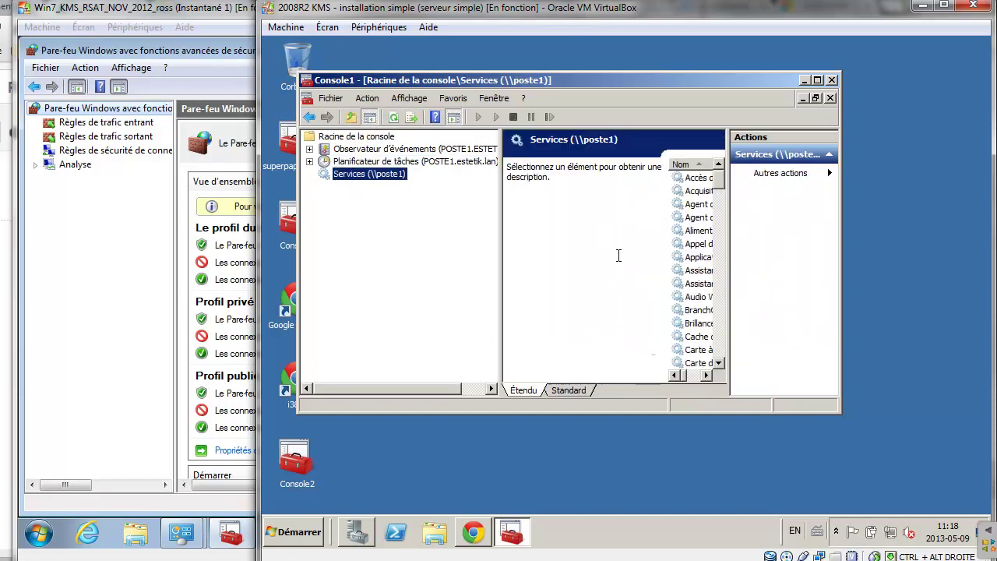
pyautogui.click(814, 79)
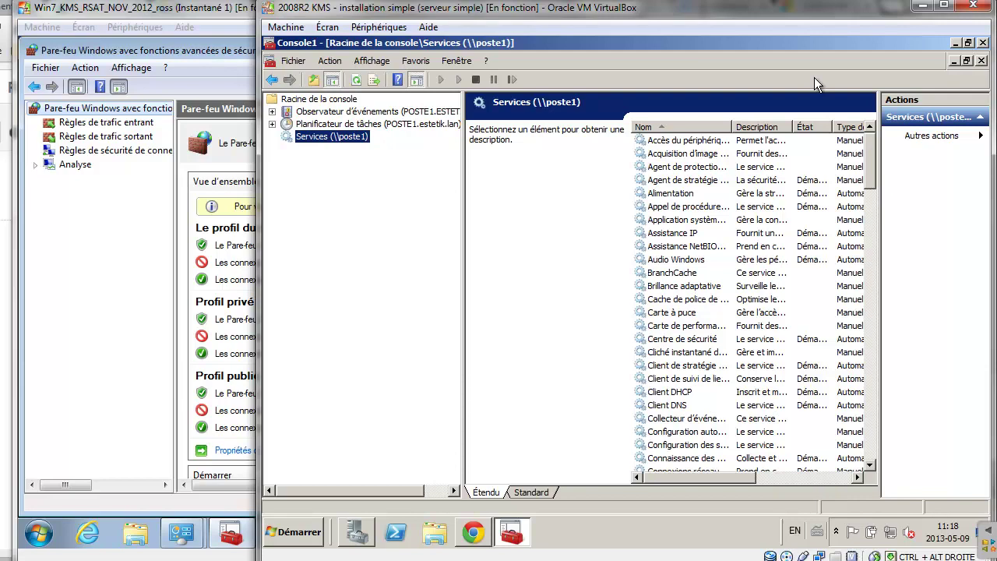
pyautogui.rightClick(681, 170)
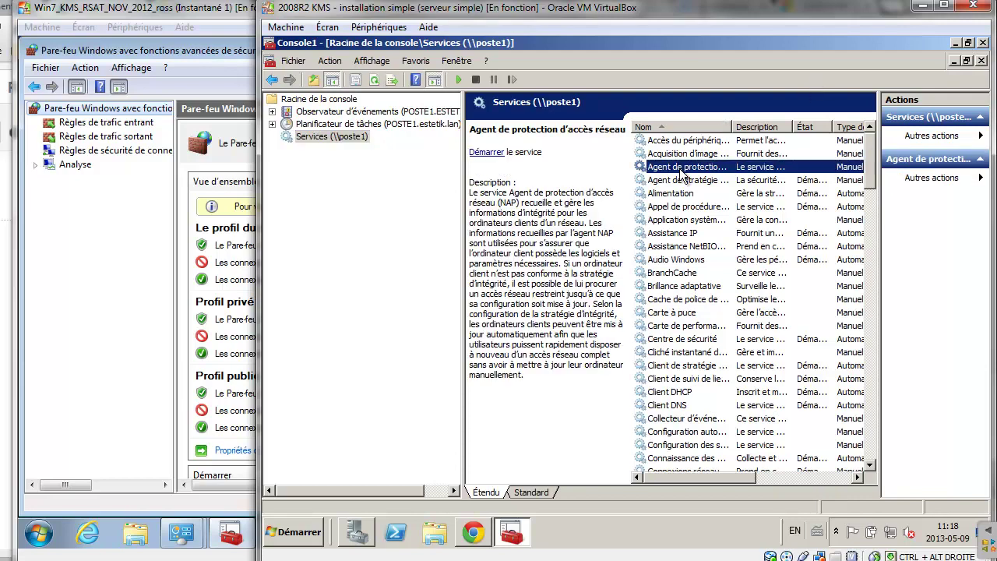
pyautogui.click(701, 290)
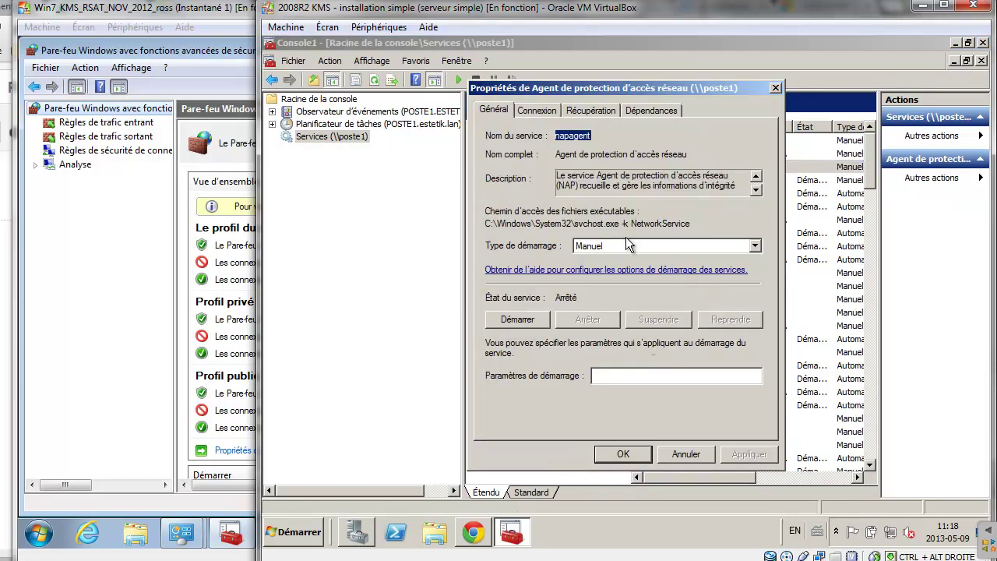
pyautogui.click(681, 455)
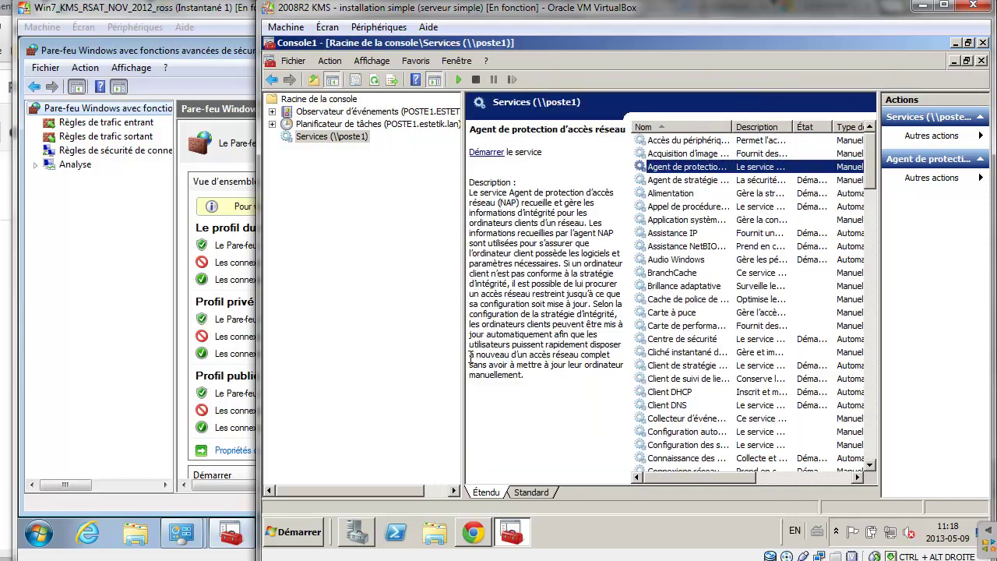
# - Close the console, saving it to the desktop as DISTANCE, and move its icon to an empty area of the desktop
pyautogui.click(982, 42)
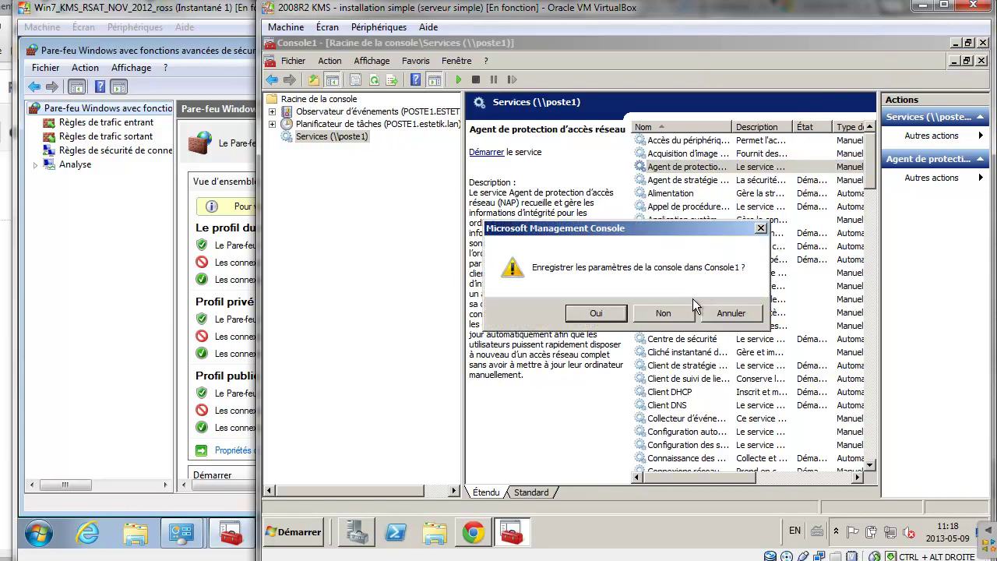
pyautogui.click(724, 316)
pyautogui.click(983, 43)
pyautogui.click(592, 308)
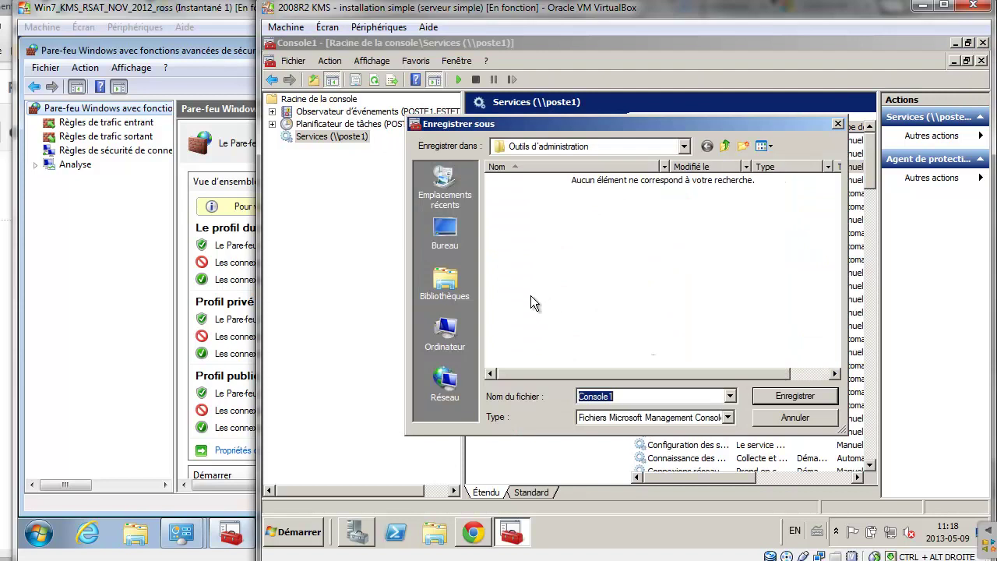
pyautogui.click(444, 234)
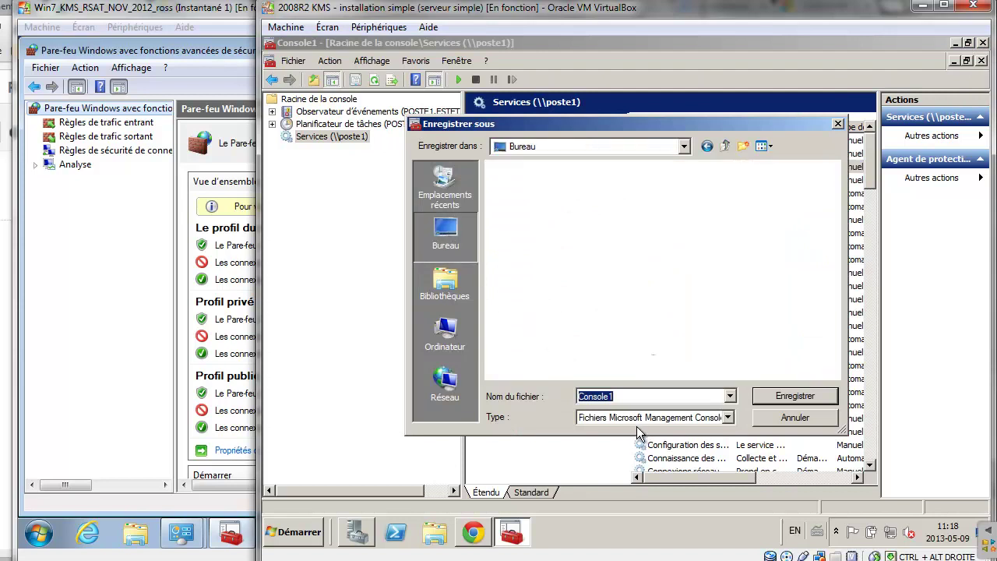
pyautogui.write('DISTANCE')
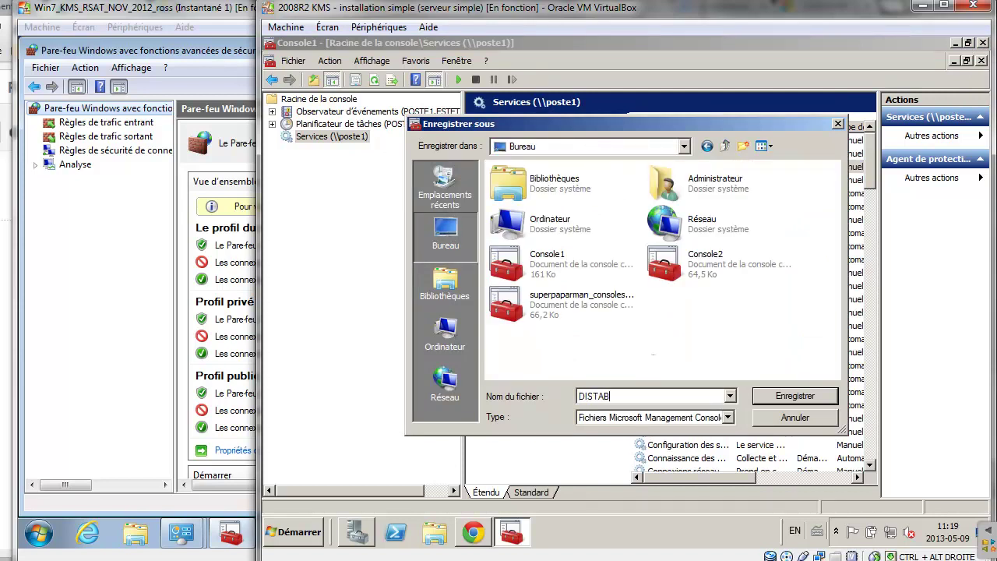
pyautogui.press('BackSpace')
pyautogui.press('BackSpace')
pyautogui.press('BackSpace')
pyautogui.write('NCE')
pyautogui.click(795, 396)
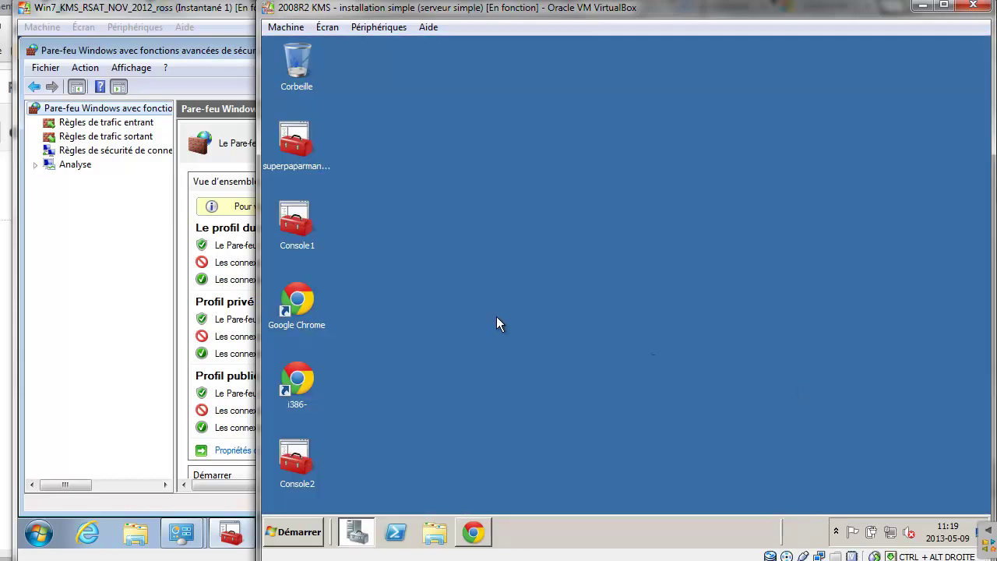
pyautogui.moveTo(396, 90); pyautogui.dragTo(542, 171)
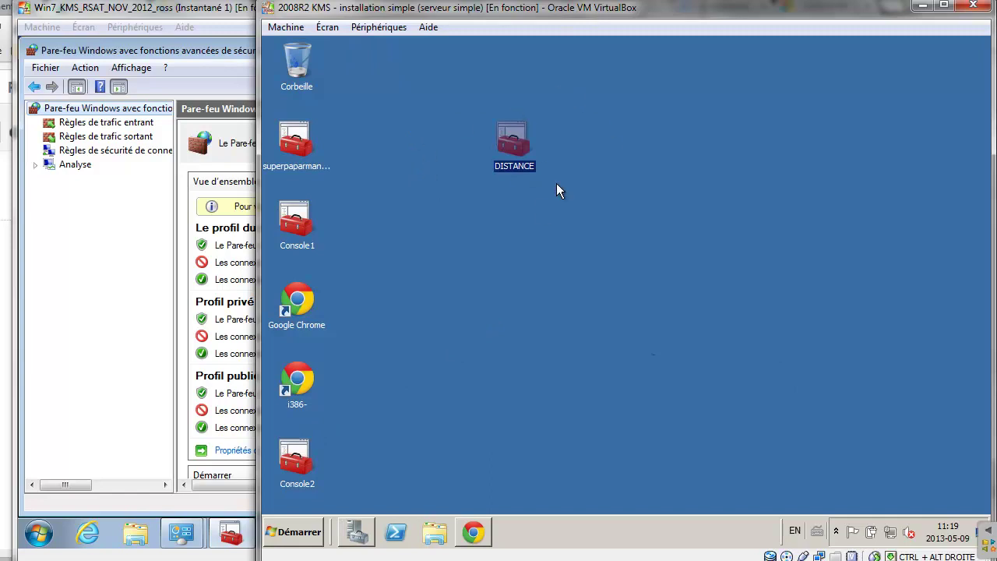
# - Switch to the Windows 7 virtual machine and start exporting the firewall policy, choosing the DOSSIERS share on \\serveur1 as destination
pyautogui.click(207, 58)
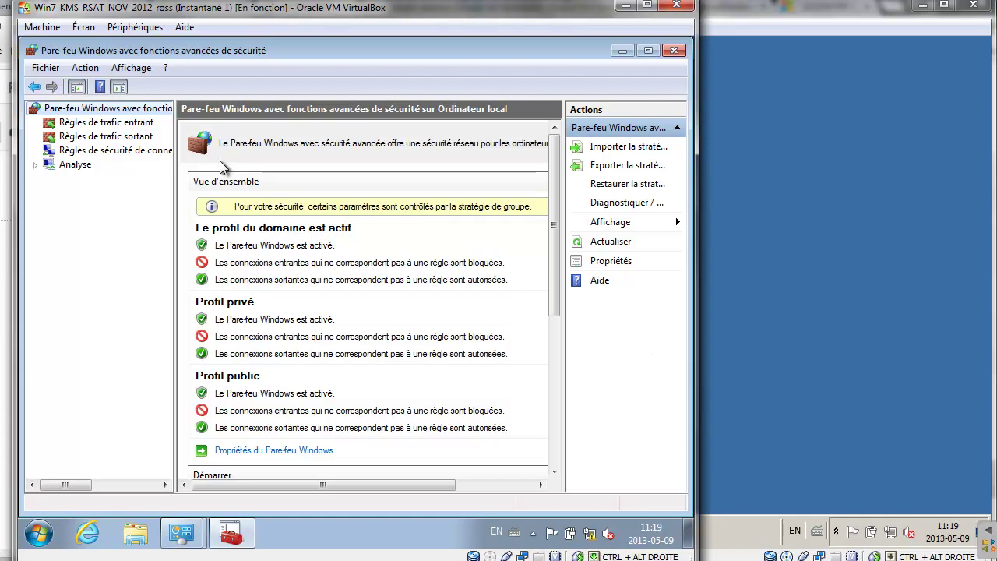
pyautogui.rightClick(95, 112)
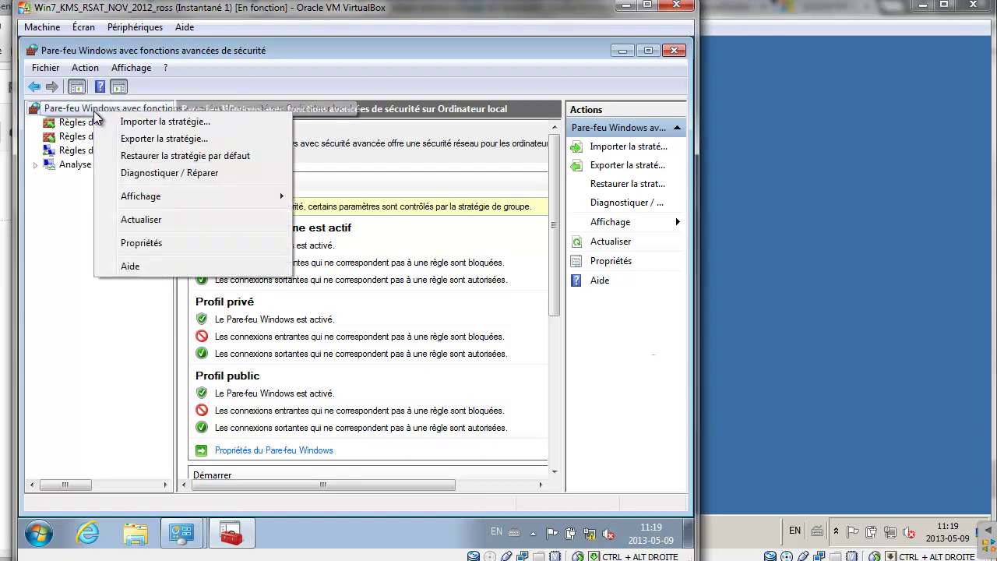
pyautogui.click(129, 142)
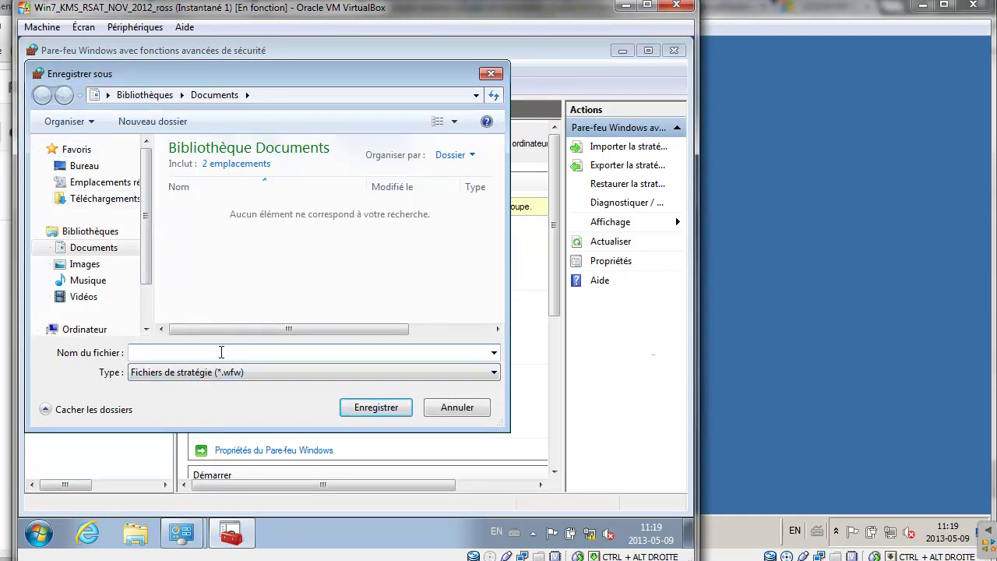
pyautogui.click(221, 352)
pyautogui.write('\\\\serveur1')
pyautogui.press('Return')
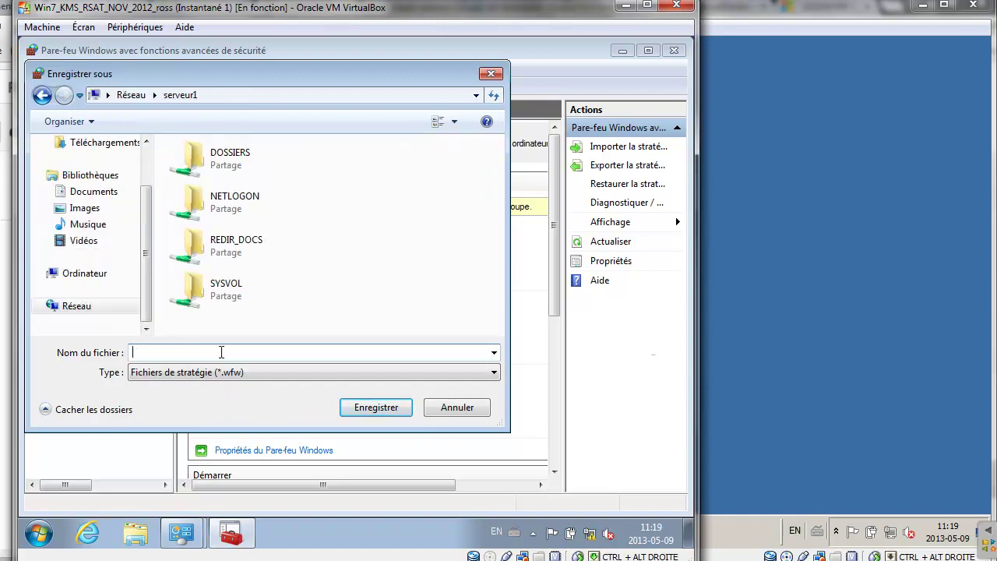
pyautogui.doubleClick(228, 257)
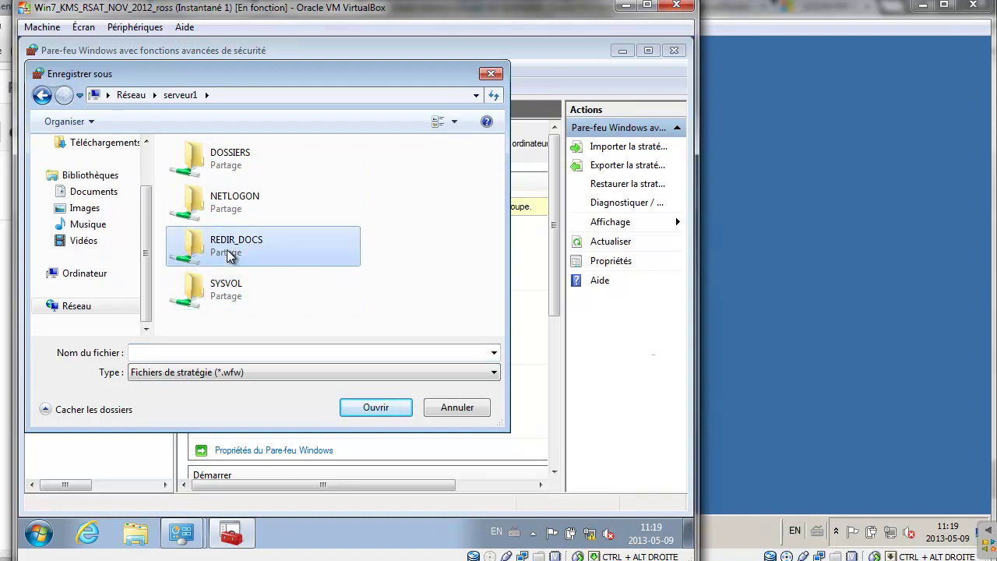
pyautogui.click(42, 94)
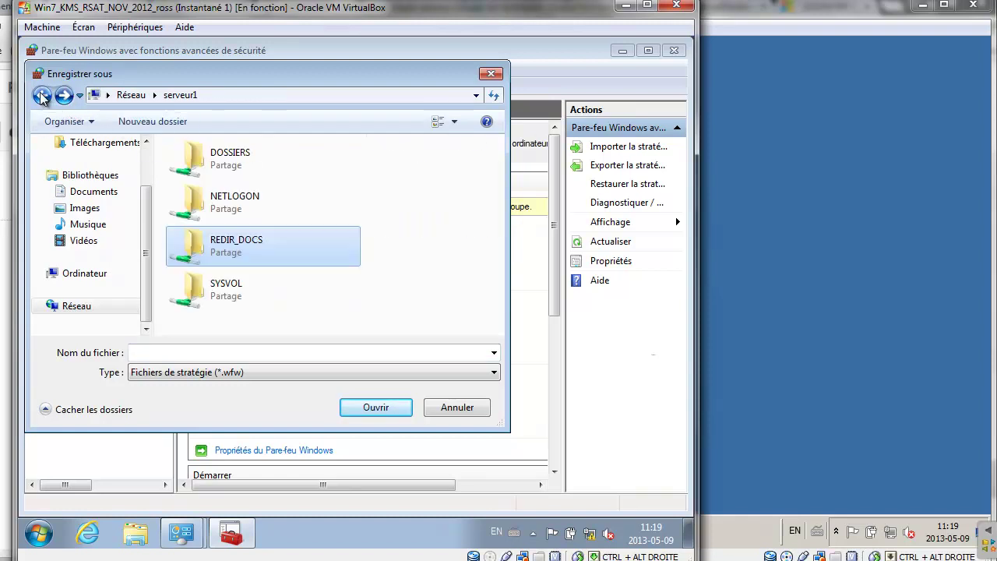
pyautogui.doubleClick(204, 163)
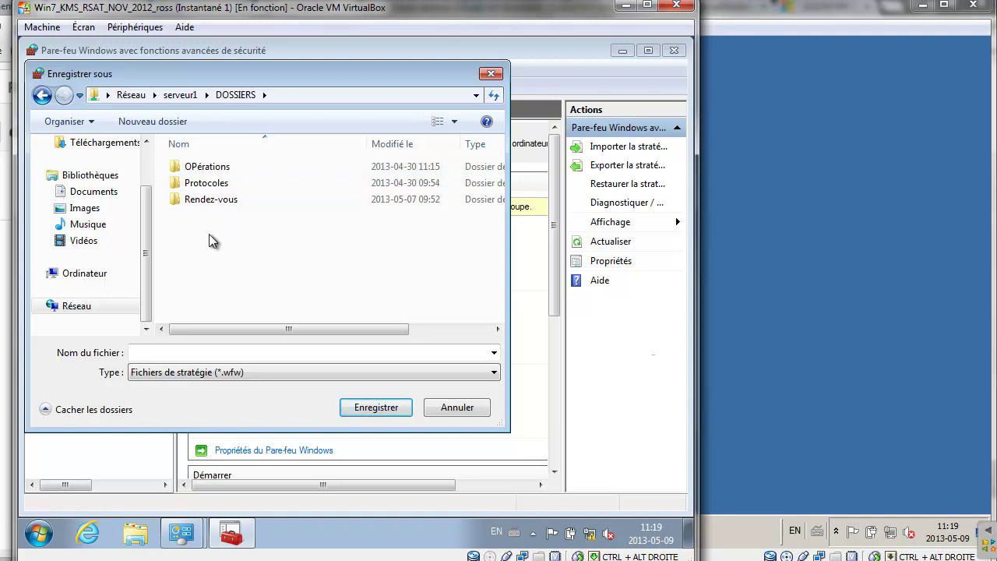
# - Create a folder named parefeu in the DOSSIERS share and open it
pyautogui.click(177, 125)
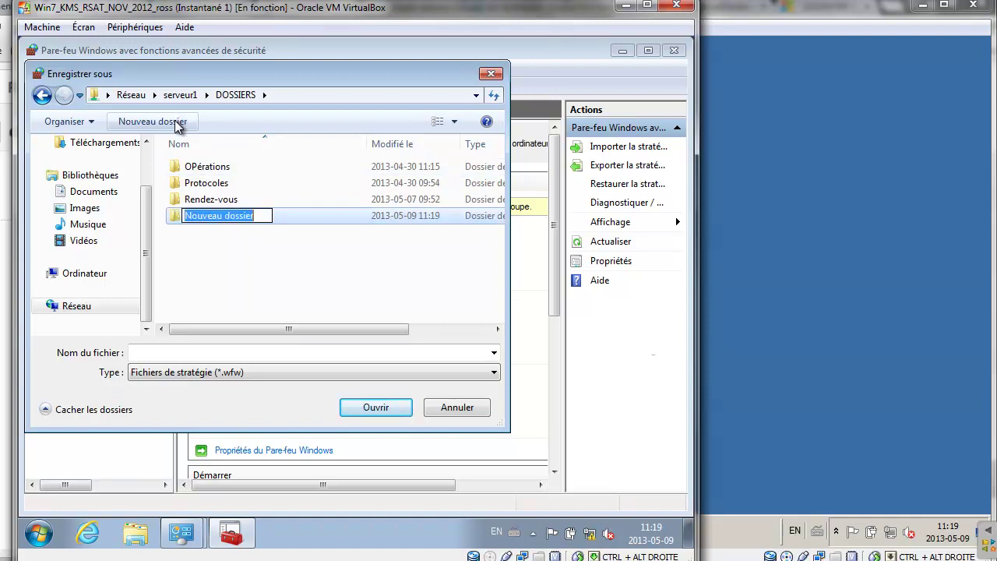
pyautogui.write('parefeu')
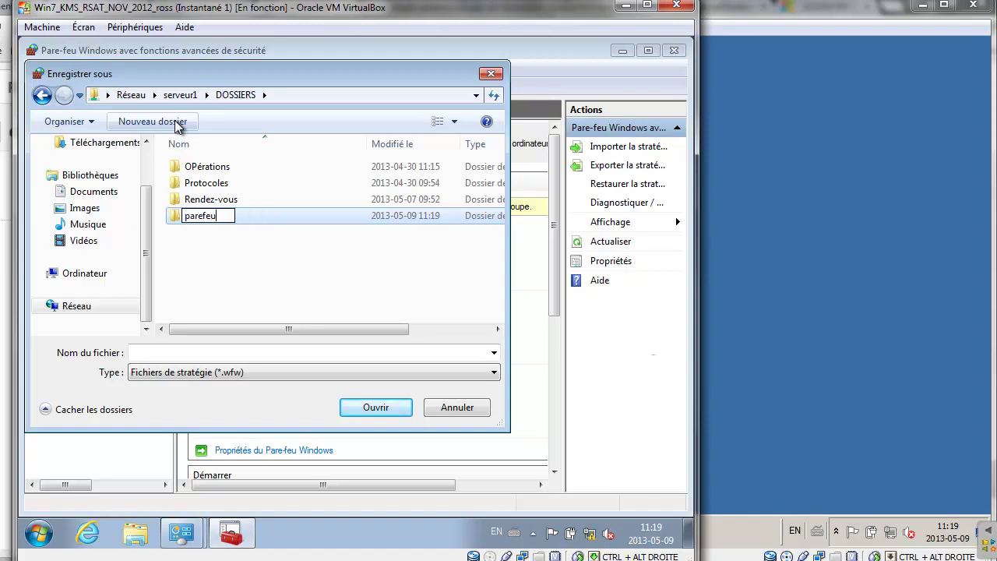
pyautogui.press('Return')
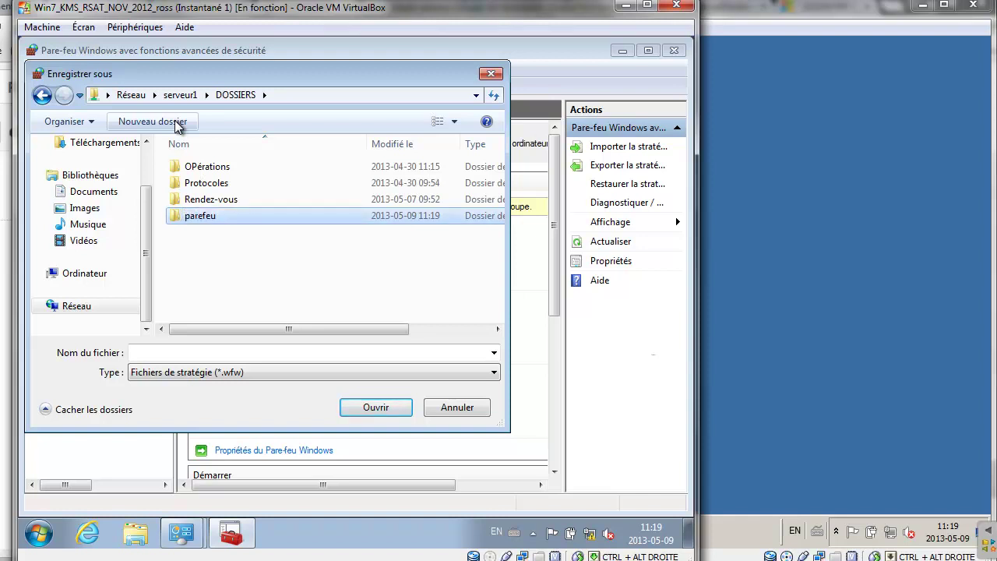
pyautogui.press('Return')
# - Export the firewall policy into the parefeu folder as config_client_parefeu and acknowledge the export
pyautogui.click(204, 352)
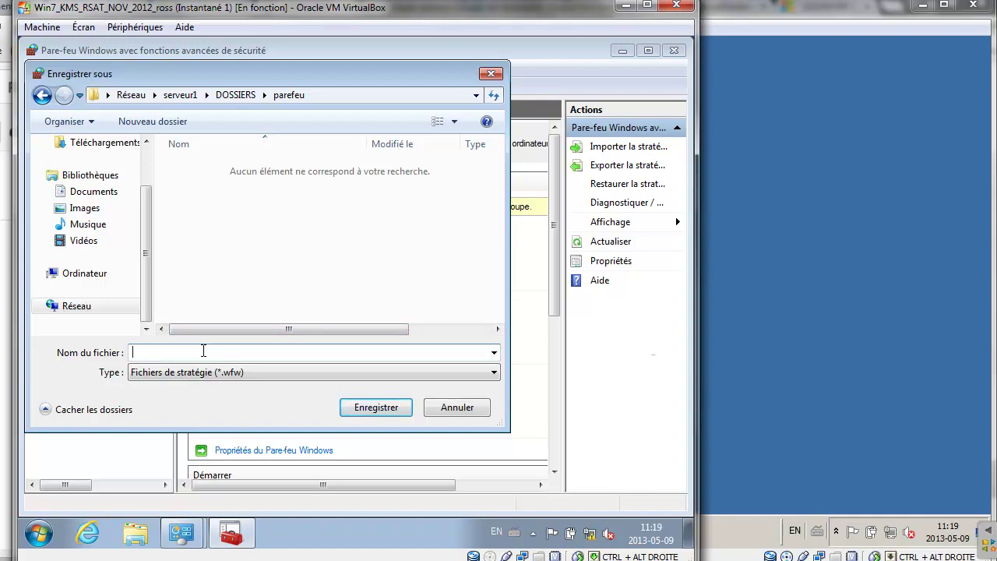
pyautogui.write('config_client_parefeu')
pyautogui.click(394, 415)
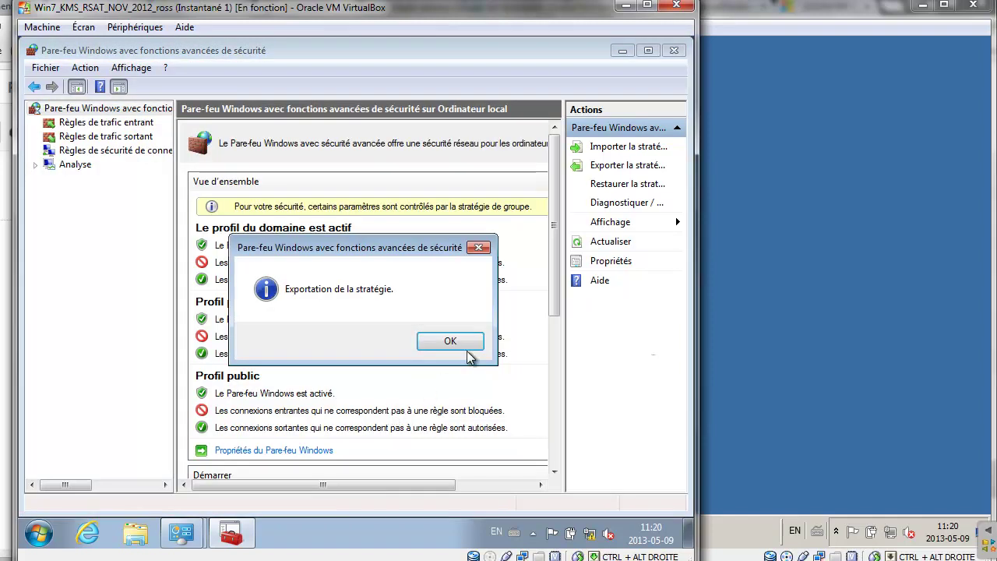
pyautogui.click(465, 346)
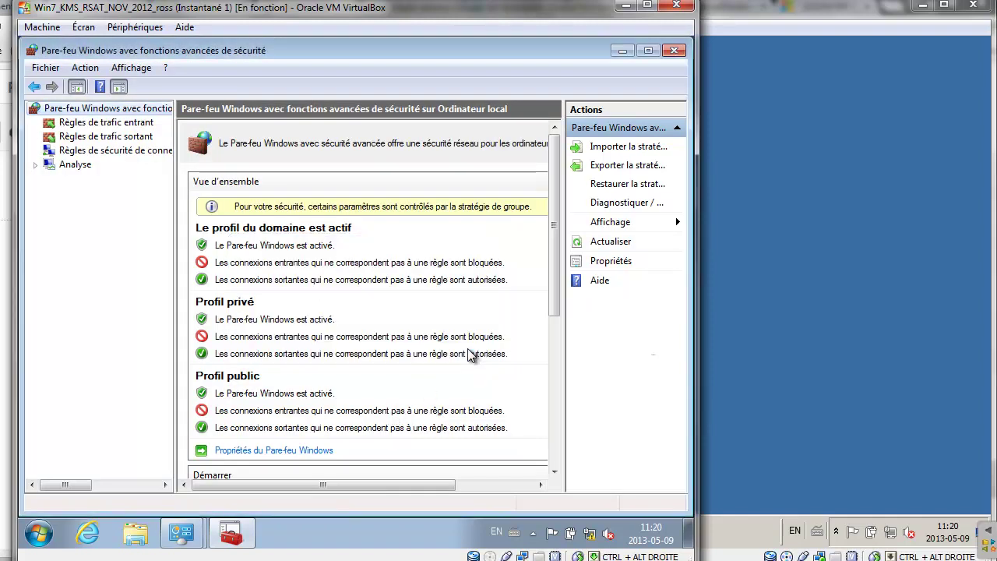
# - Close the firewall console, the Devices and Printers window and any window beneath it on the Windows 7 client
pyautogui.click(676, 52)
pyautogui.click(658, 67)
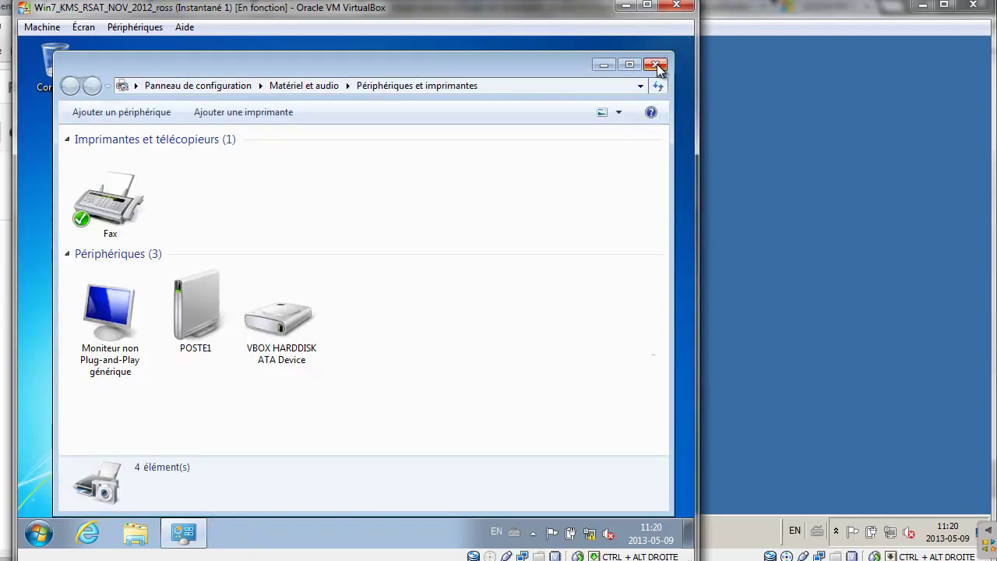
pyautogui.click(658, 67)
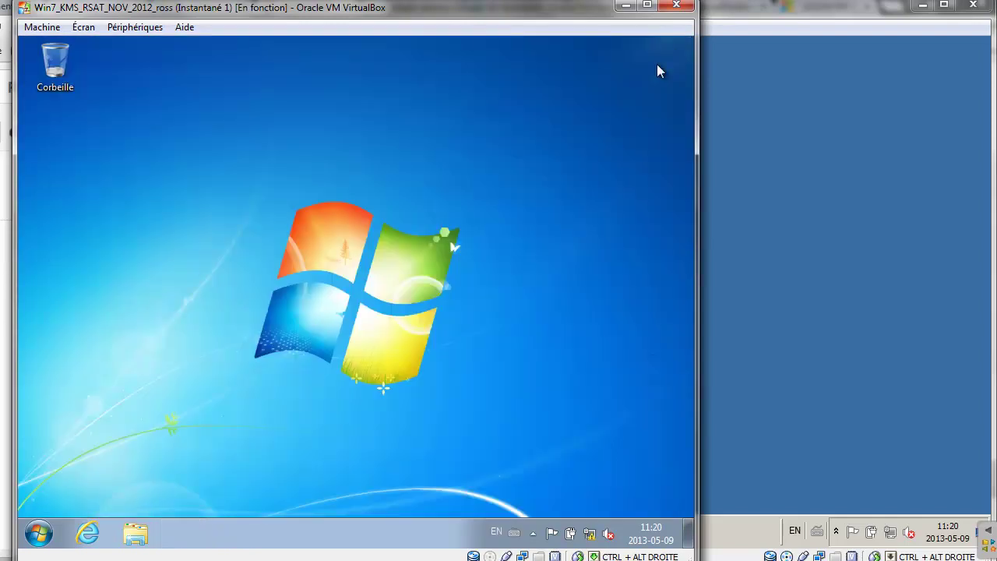
# - Switch to the 2008R2 server virtual machine and open the Group Policy Management console (Gestion des stratégies de groupe)
pyautogui.click(828, 115)
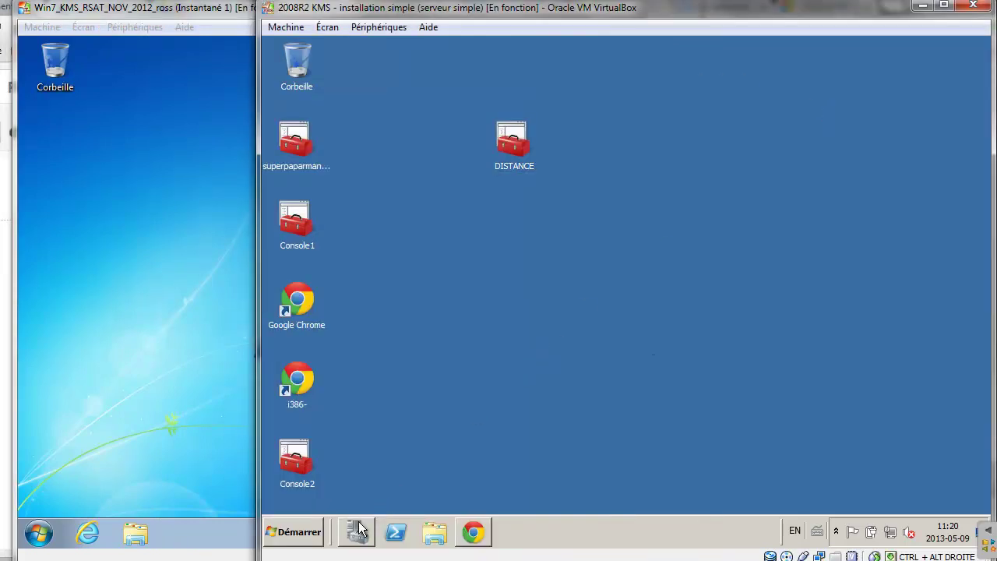
pyautogui.click(306, 536)
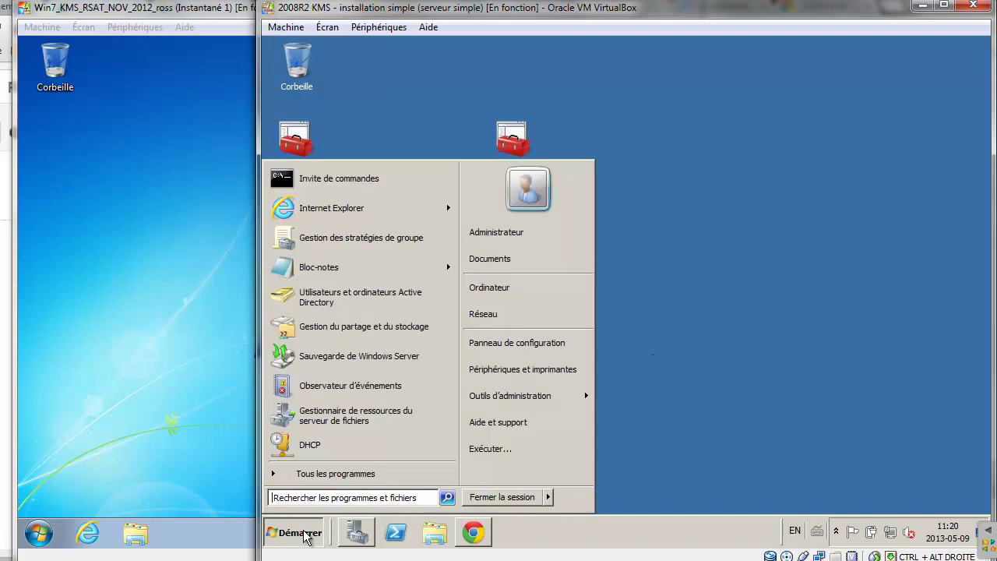
pyautogui.moveTo(569, 394)
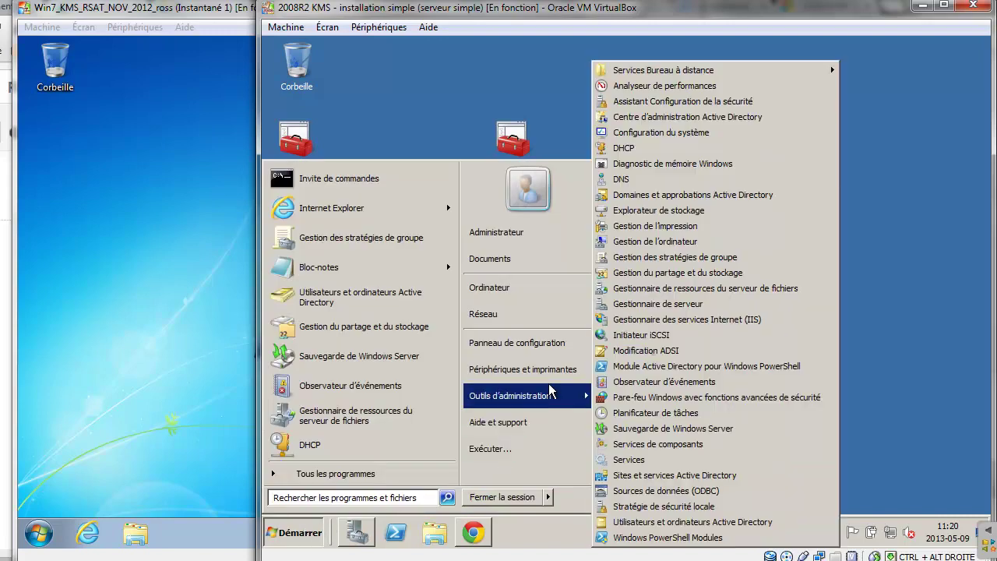
pyautogui.click(688, 261)
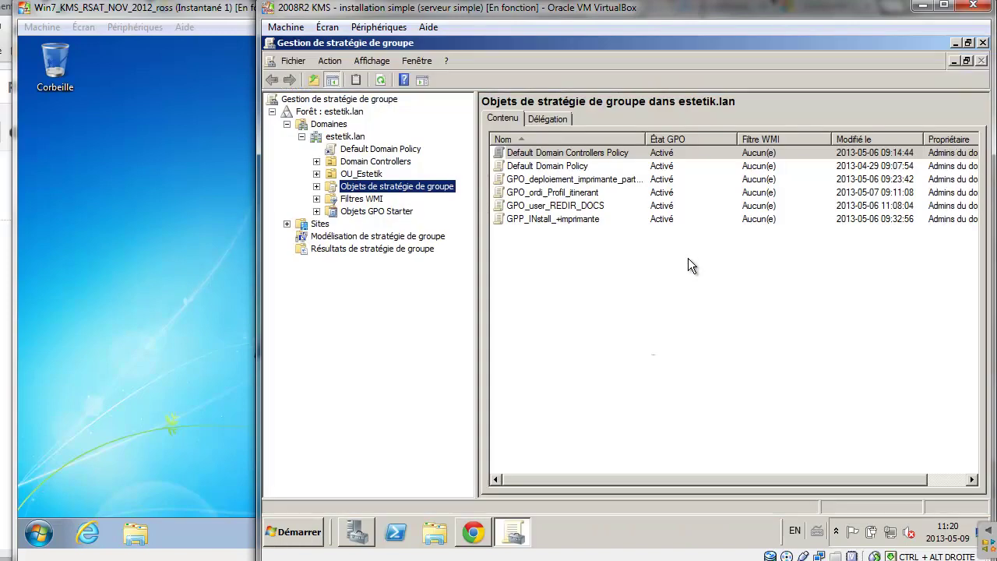
# - Create a GPO named GPO_ordi_PAre-feu_clientWin7_acces_distance linked to OU_Estetik, without a Starter GPO
pyautogui.click(317, 173)
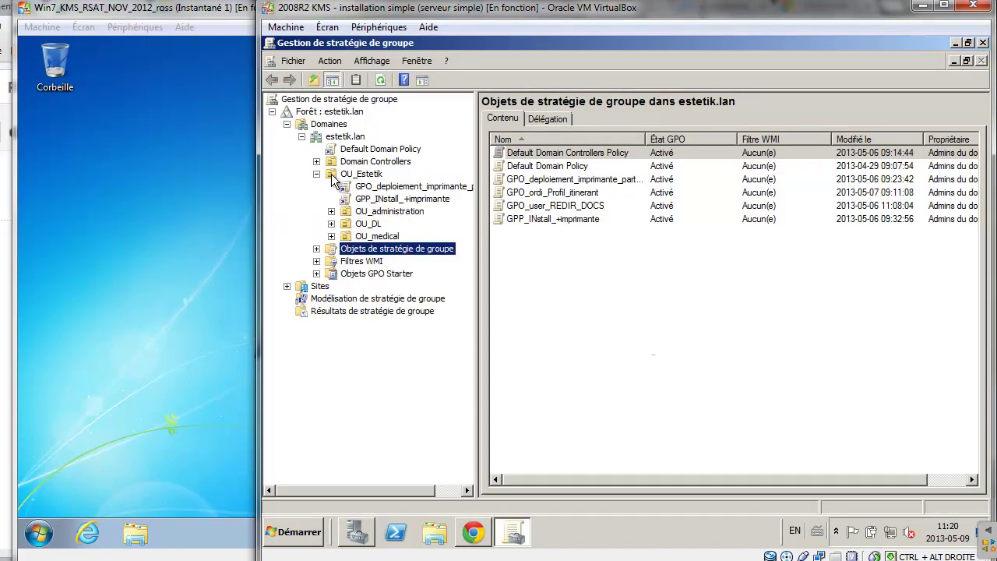
pyautogui.click(349, 175)
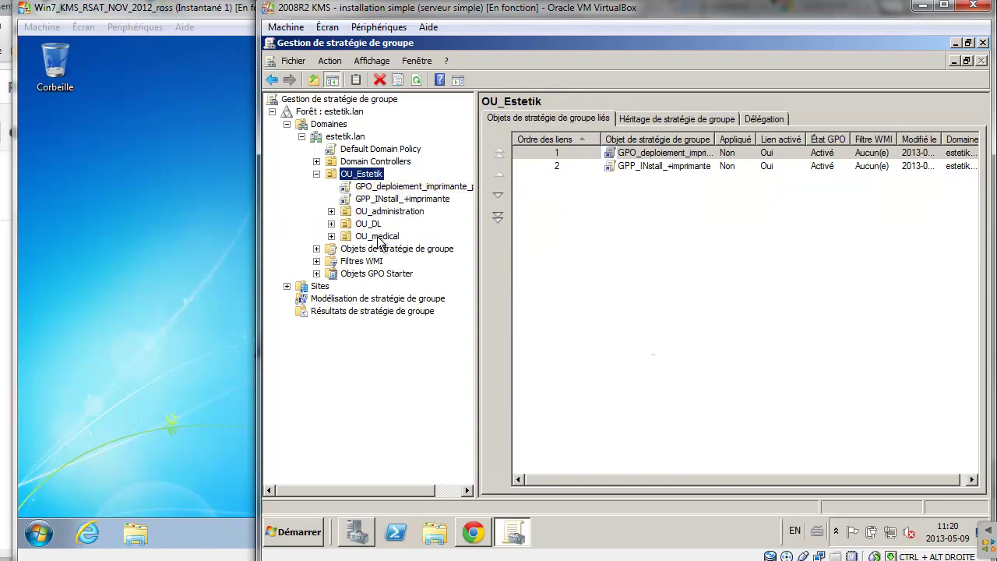
pyautogui.rightClick(360, 178)
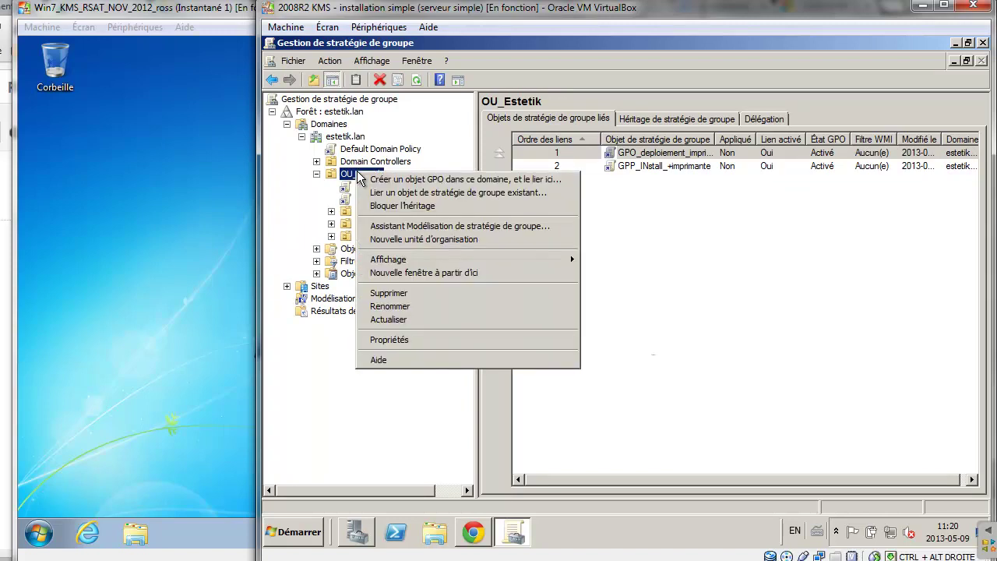
pyautogui.click(375, 180)
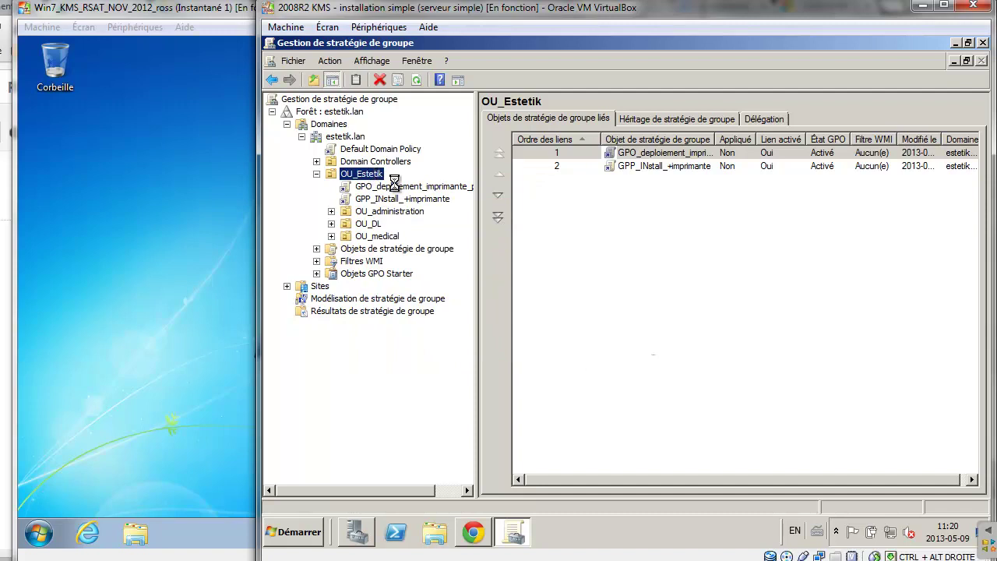
pyautogui.write('G')
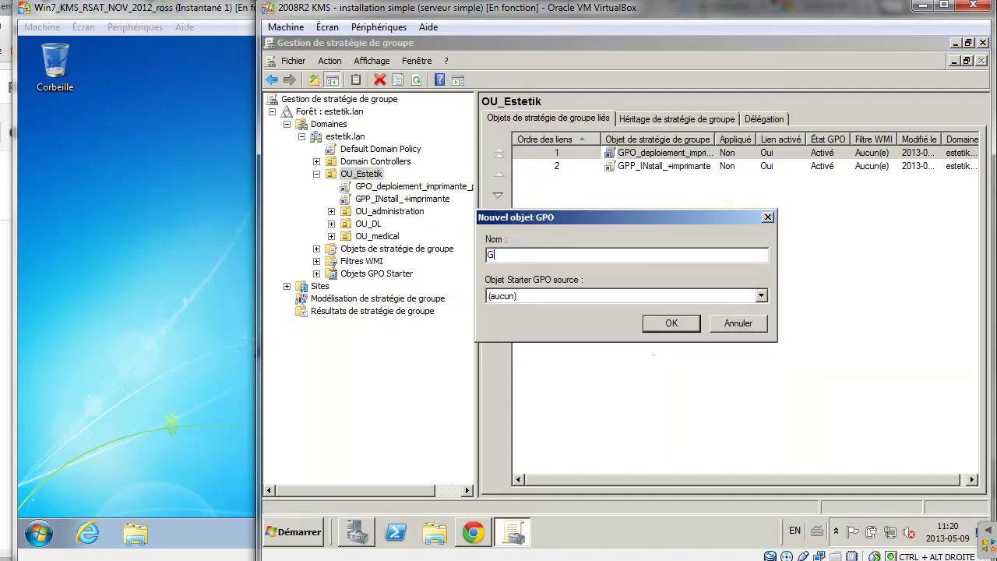
pyautogui.write('PO_ordi_PAre-feu_acces')
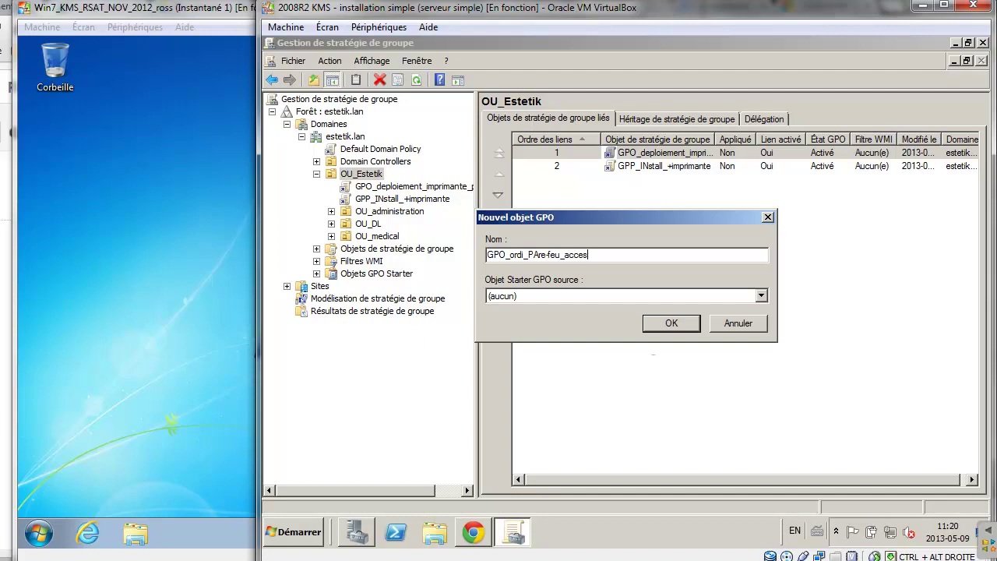
pyautogui.write('_distance')
pyautogui.click(561, 254)
pyautogui.write('_clientWin7')
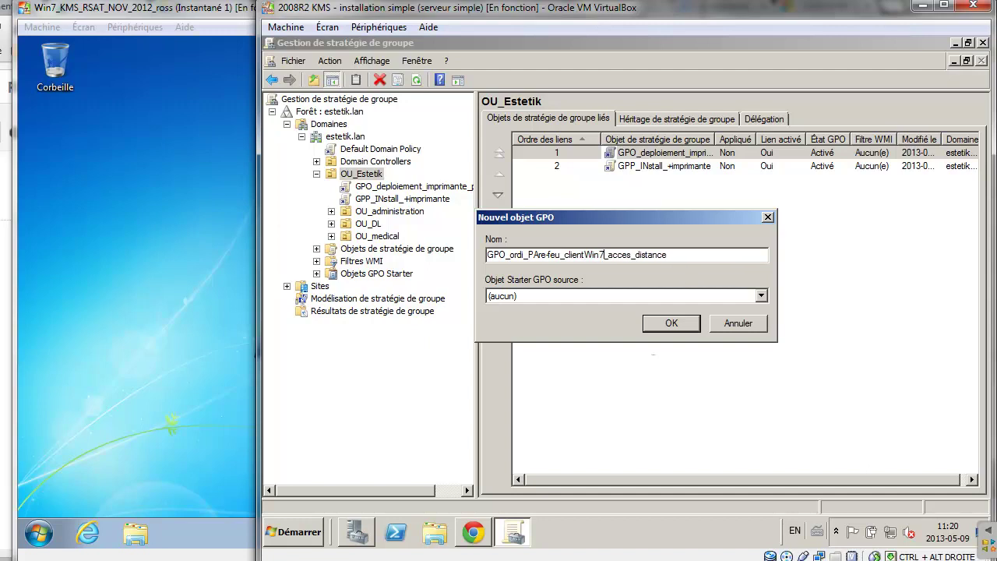
pyautogui.click(682, 321)
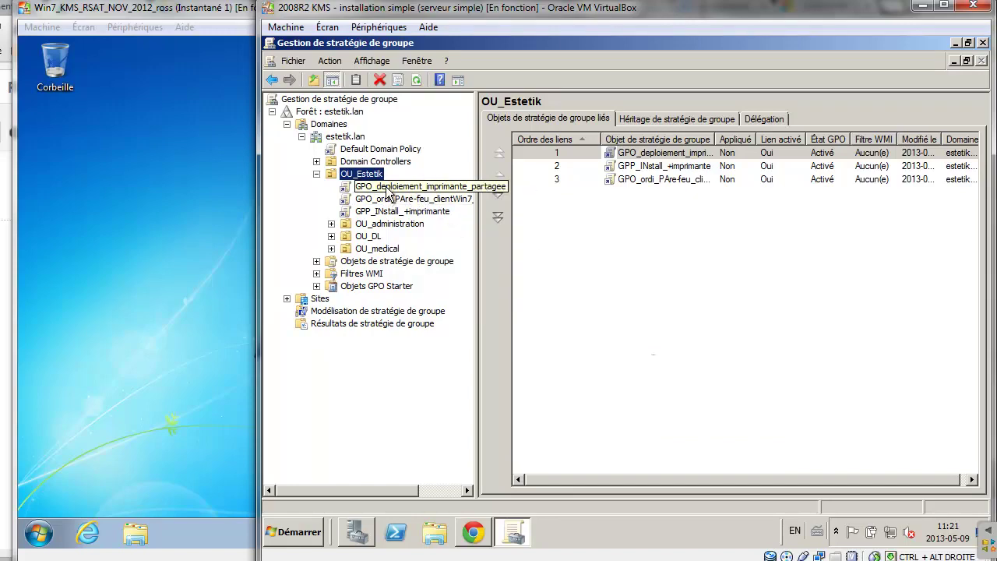
# - Open the new firewall GPO for editing, expand Paramètres Windows under the computer configuration's Stratégies, and widen the tree pane
pyautogui.rightClick(385, 197)
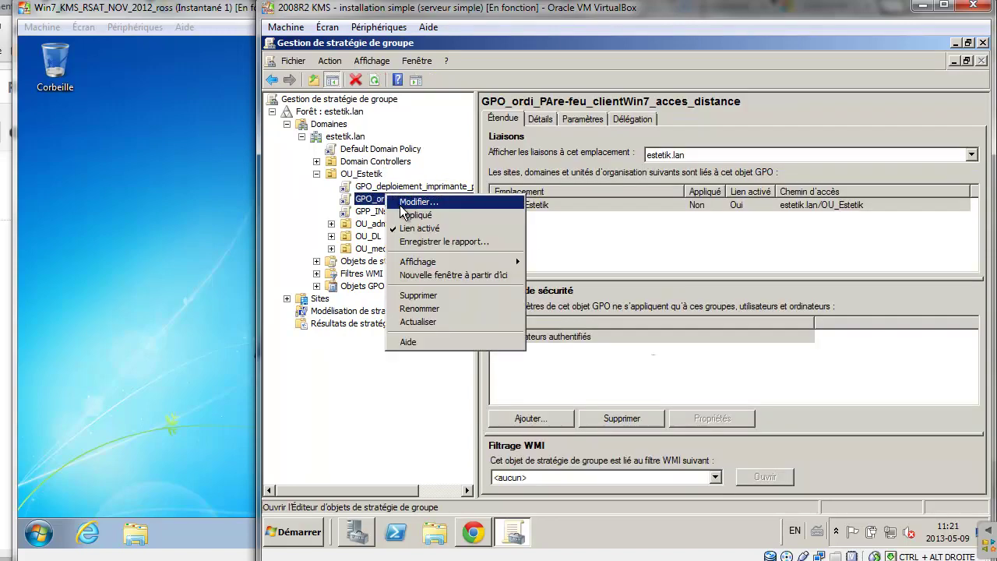
pyautogui.click(410, 201)
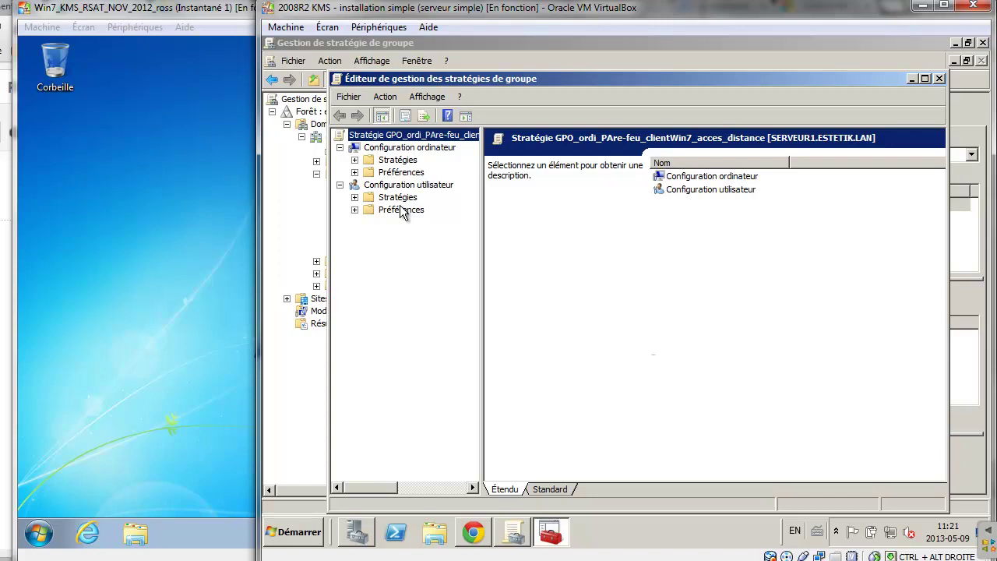
pyautogui.click(355, 159)
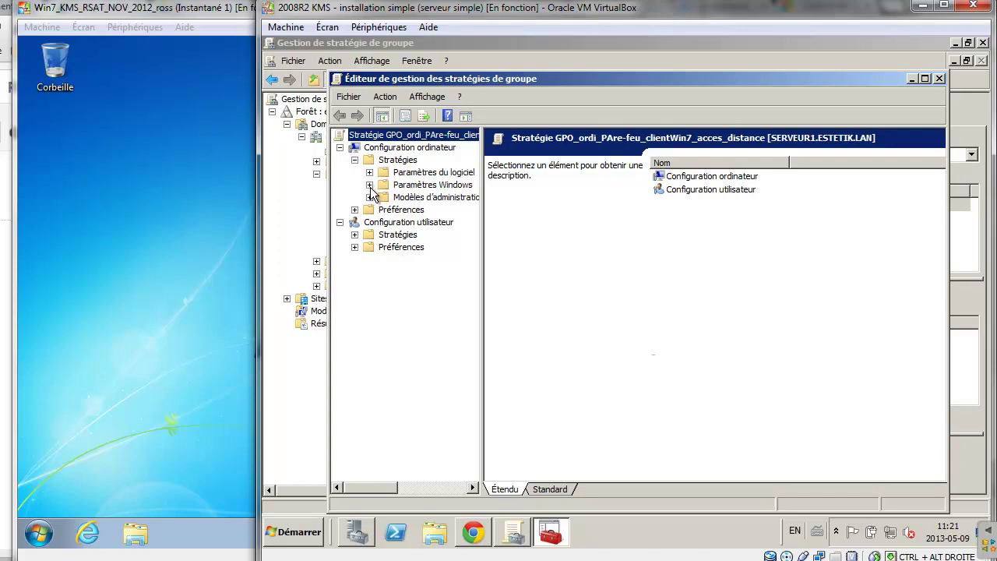
pyautogui.click(445, 149)
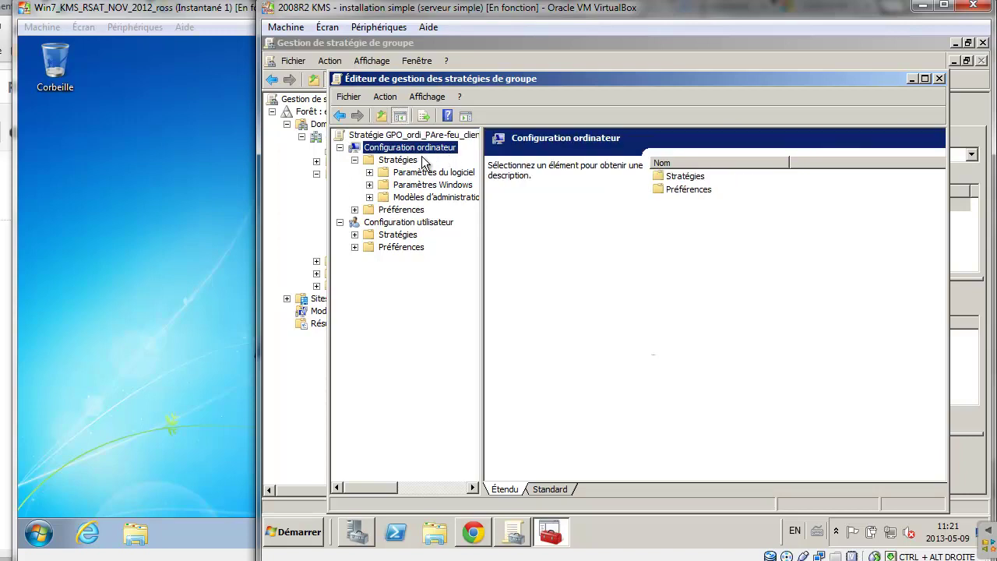
pyautogui.click(410, 161)
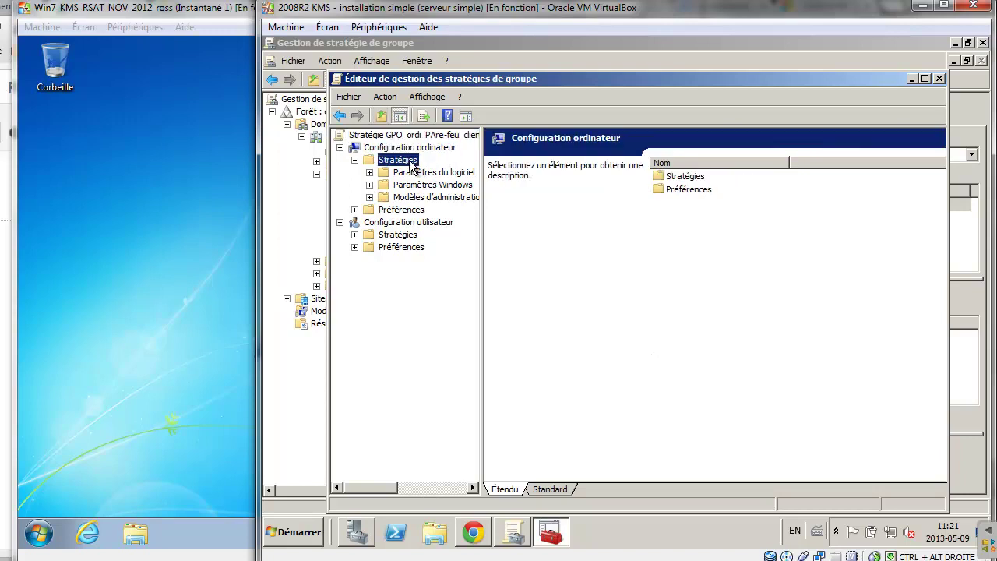
pyautogui.click(370, 184)
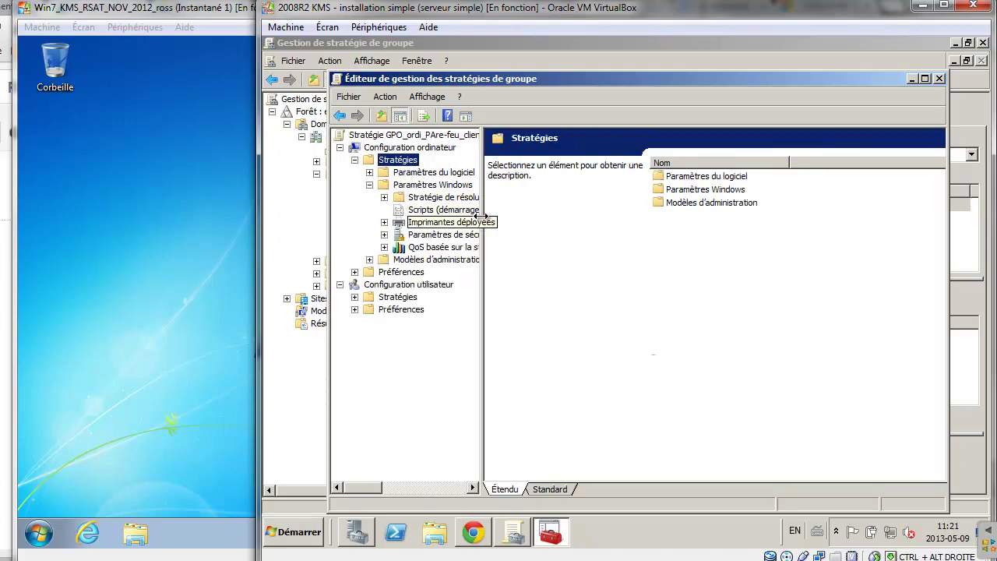
pyautogui.moveTo(482, 224); pyautogui.dragTo(628, 225)
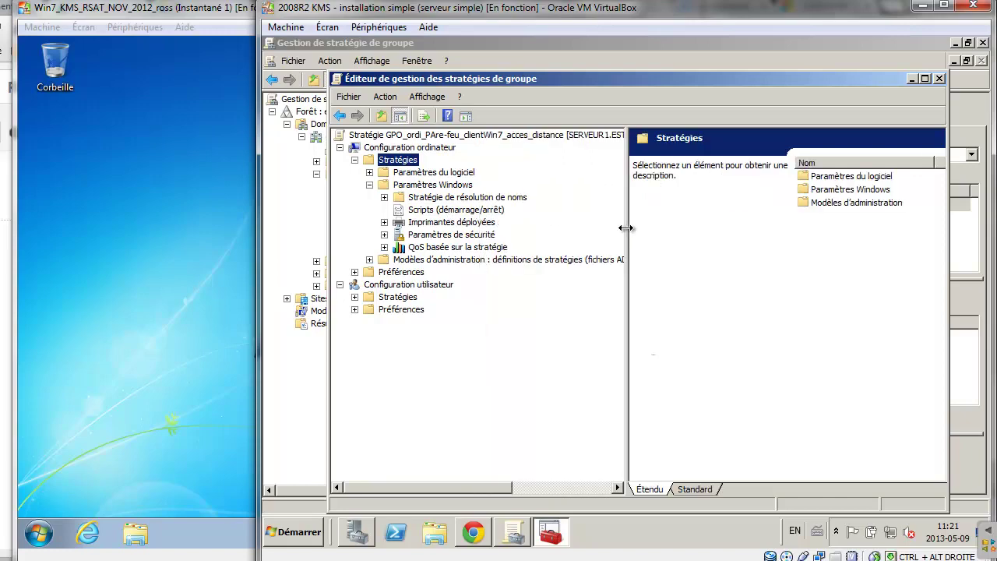
# - Expand Paramètres de sécurité down to the inner Pare-feu Windows avec fonctions avancées de sécurité node and show its rule categories
pyautogui.click(385, 235)
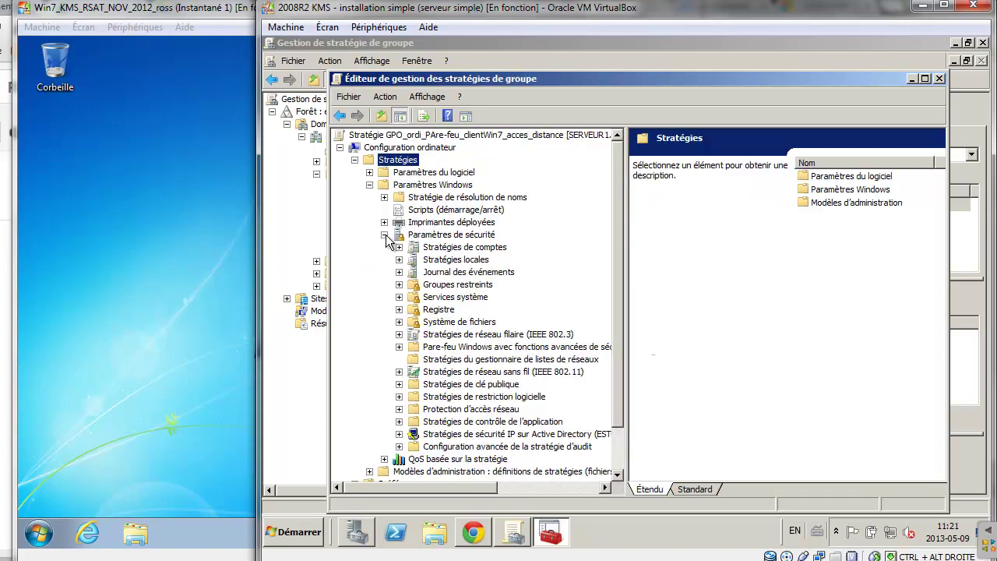
pyautogui.click(465, 344)
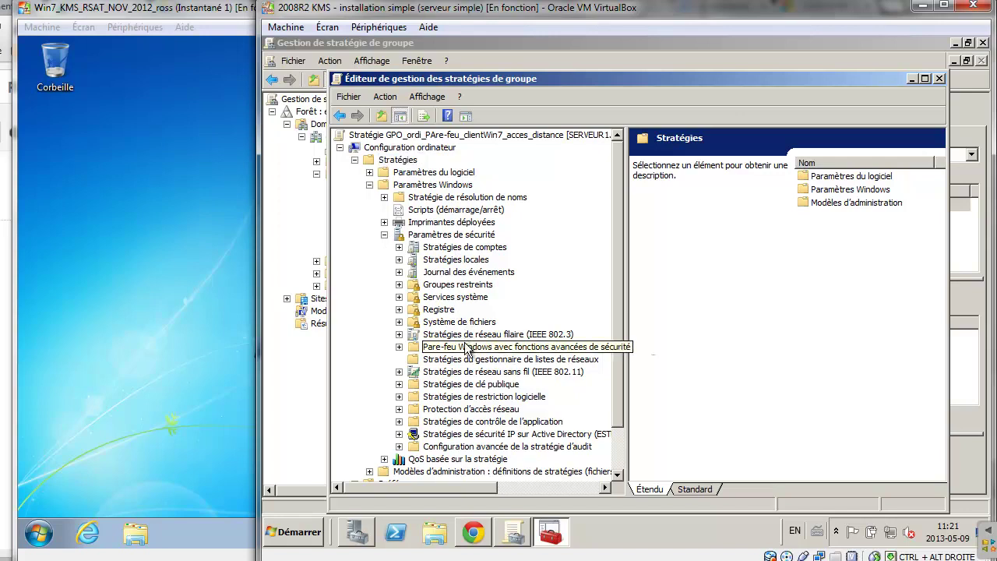
pyautogui.click(399, 347)
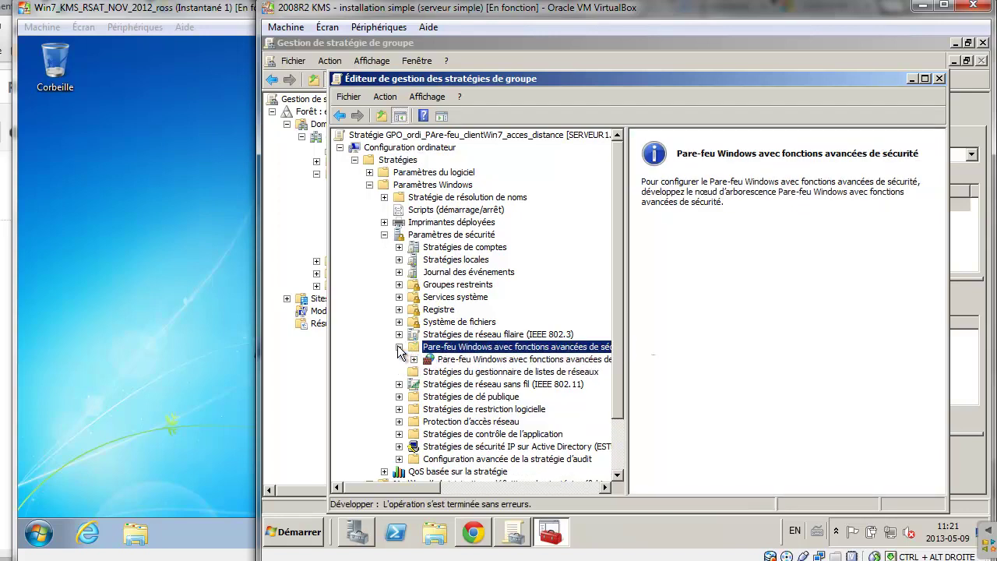
pyautogui.click(454, 361)
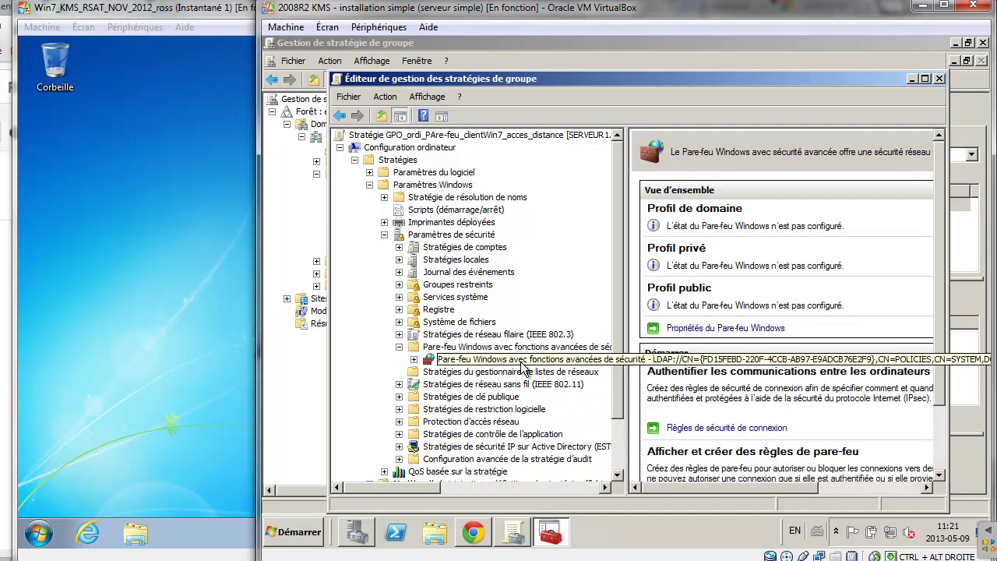
pyautogui.doubleClick(470, 361)
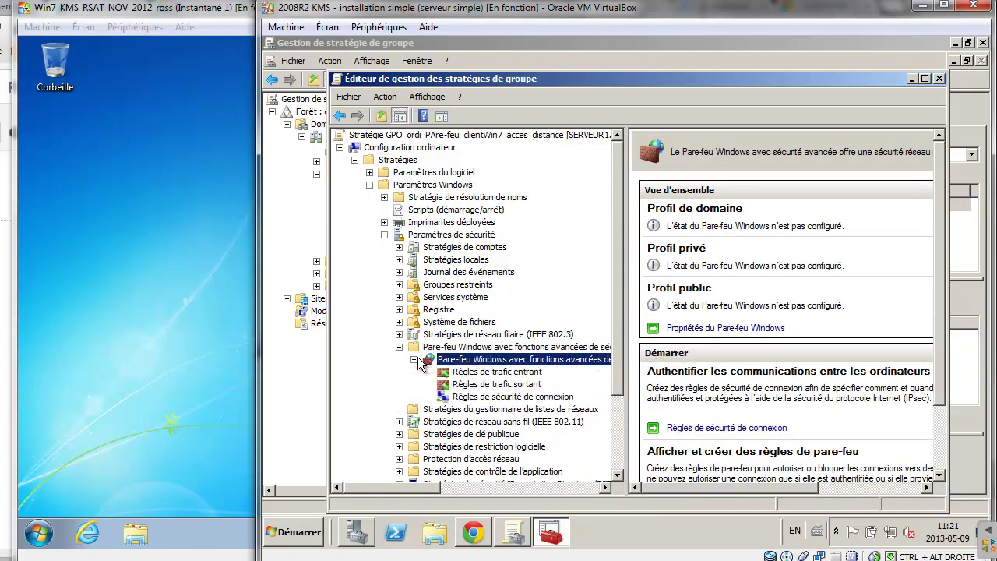
# - Start a policy import on the GPO's Windows Firewall node, agreeing to replace the current firewall policy
pyautogui.rightClick(479, 361)
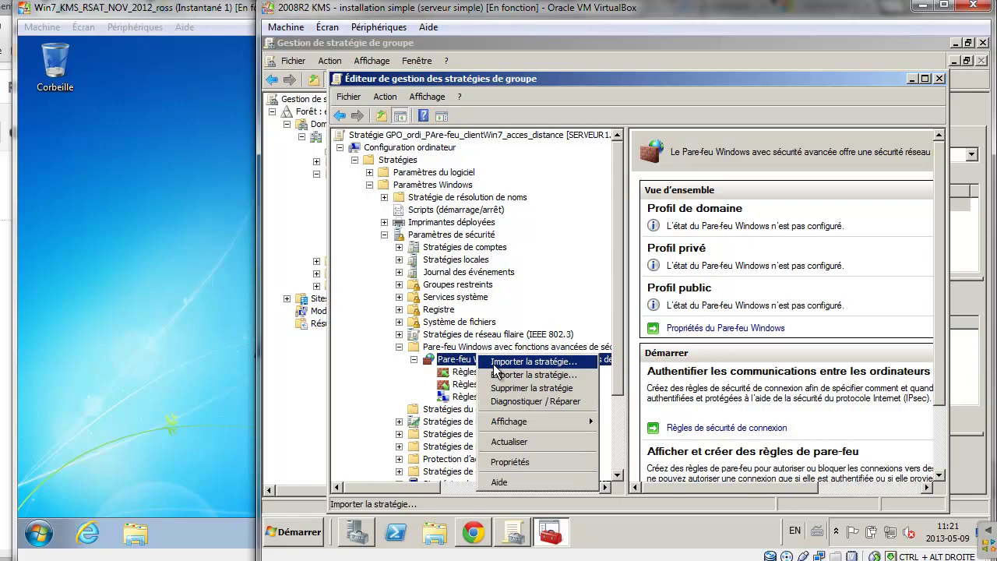
pyautogui.click(494, 363)
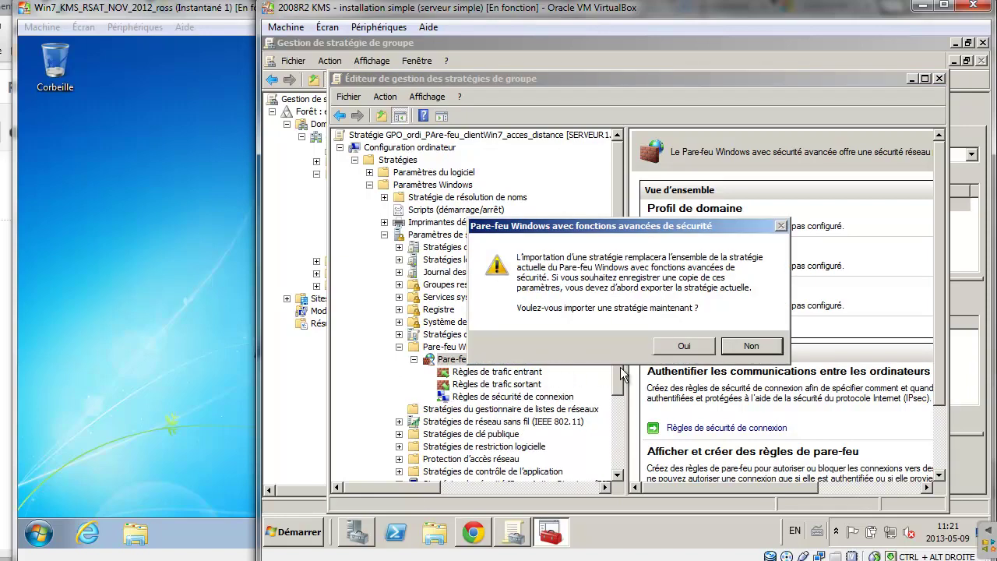
pyautogui.click(684, 346)
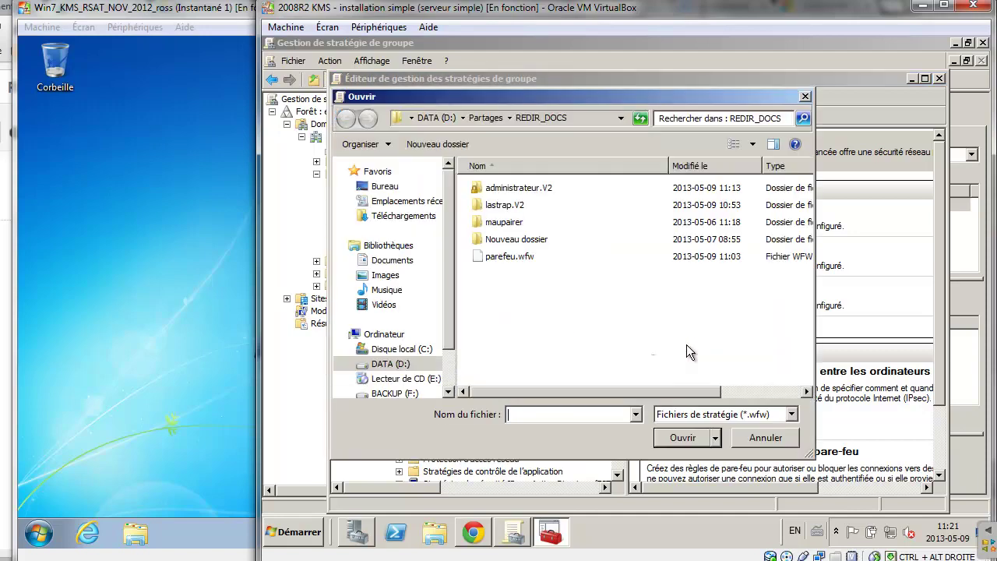
# - Import config_client_parefeu.wfw from the Partages\DOSSIERS\parefeu folder on DATA (D:) and acknowledge the import
pyautogui.click(459, 118)
pyautogui.click(479, 151)
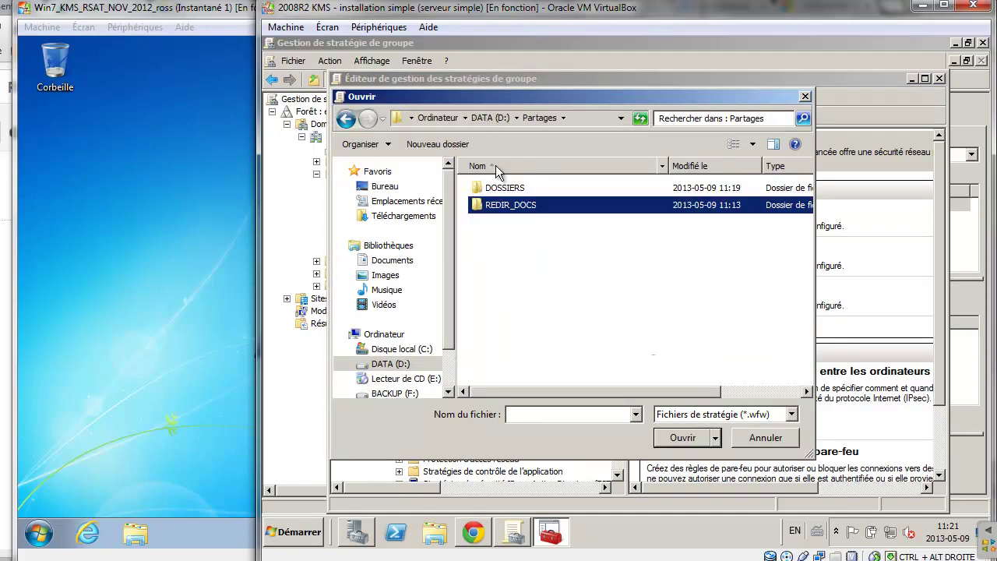
pyautogui.doubleClick(504, 188)
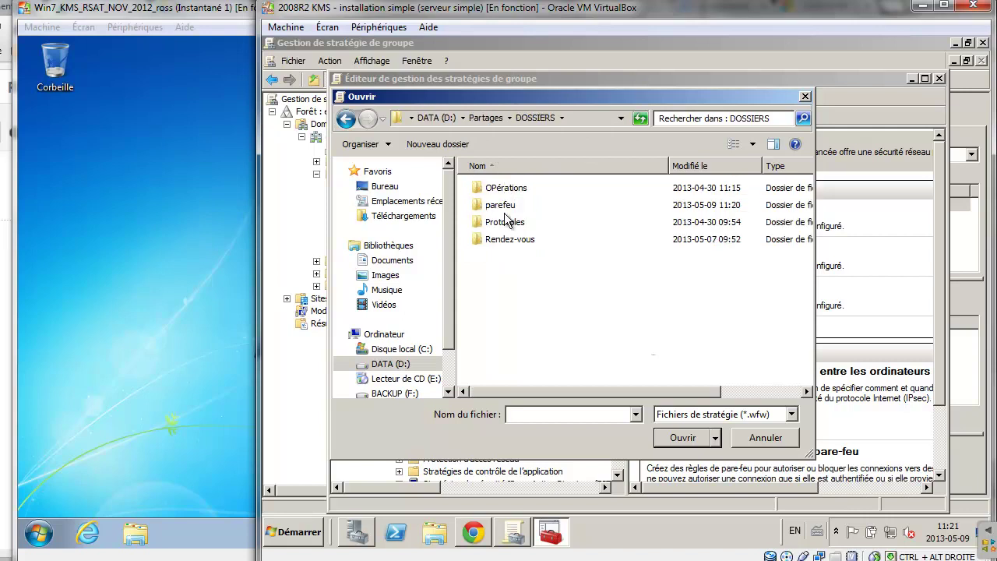
pyautogui.doubleClick(504, 202)
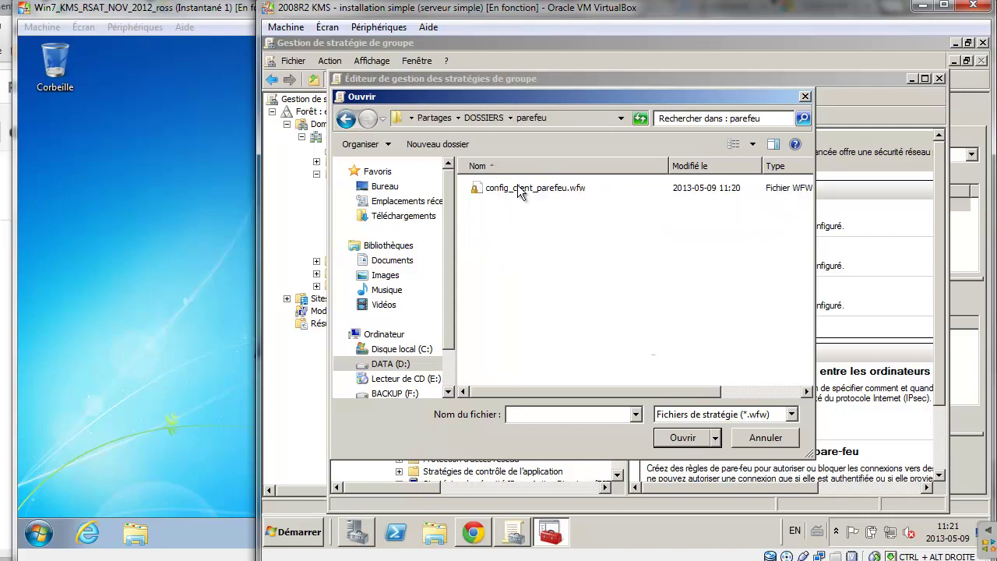
pyautogui.click(518, 186)
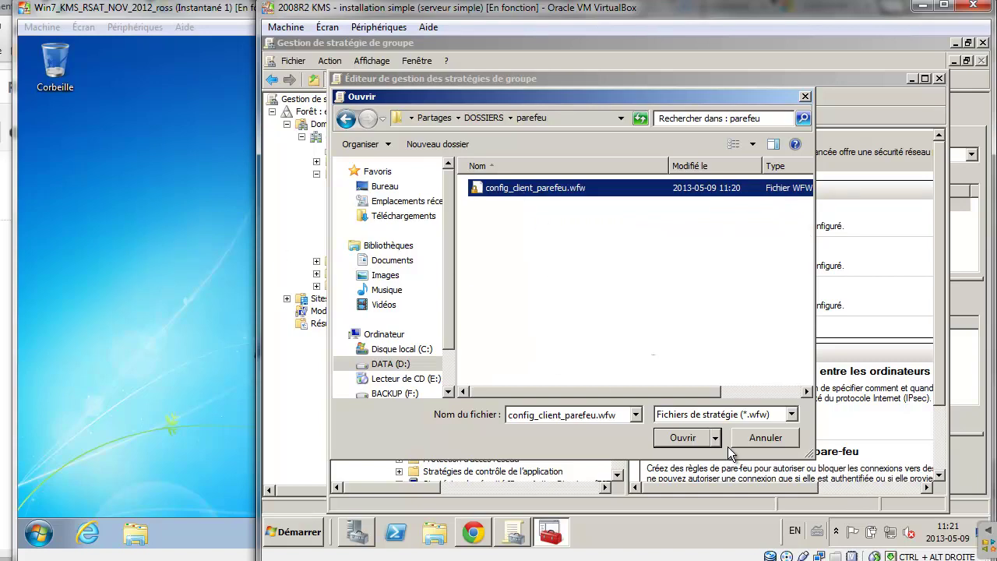
pyautogui.click(690, 440)
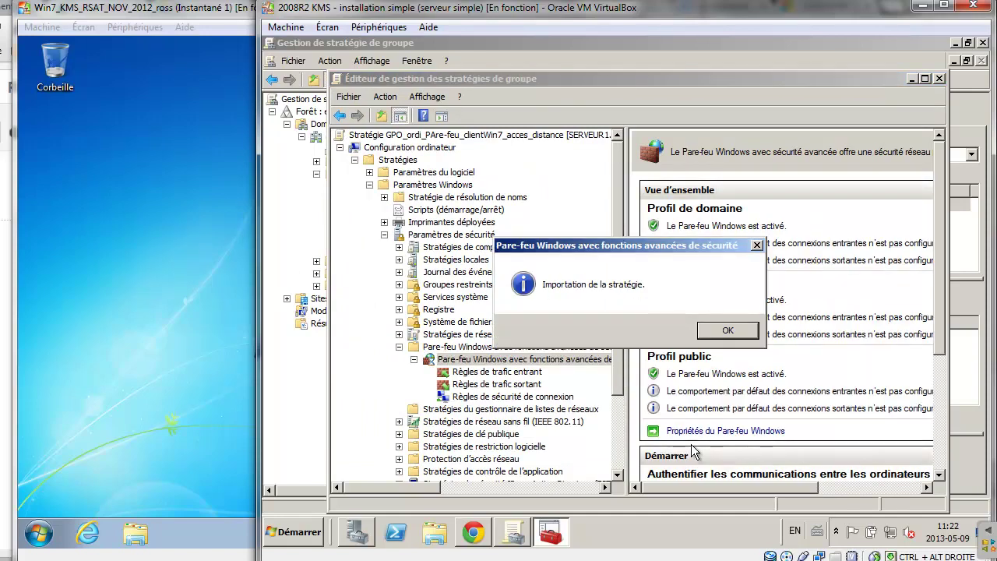
pyautogui.click(728, 331)
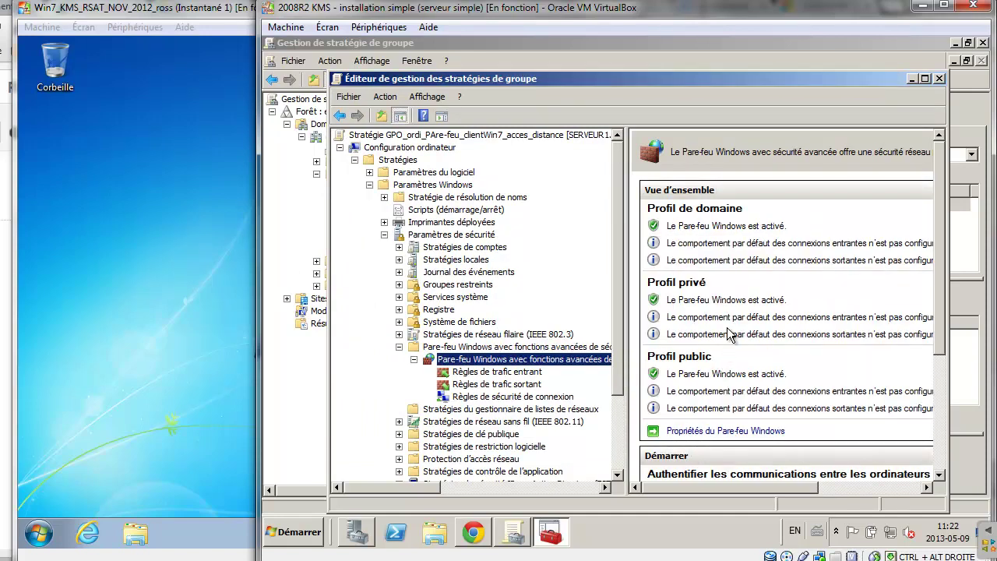
# - Check the imported Règles de trafic entrant in the GPO's firewall node and close the policy editor
pyautogui.click(539, 372)
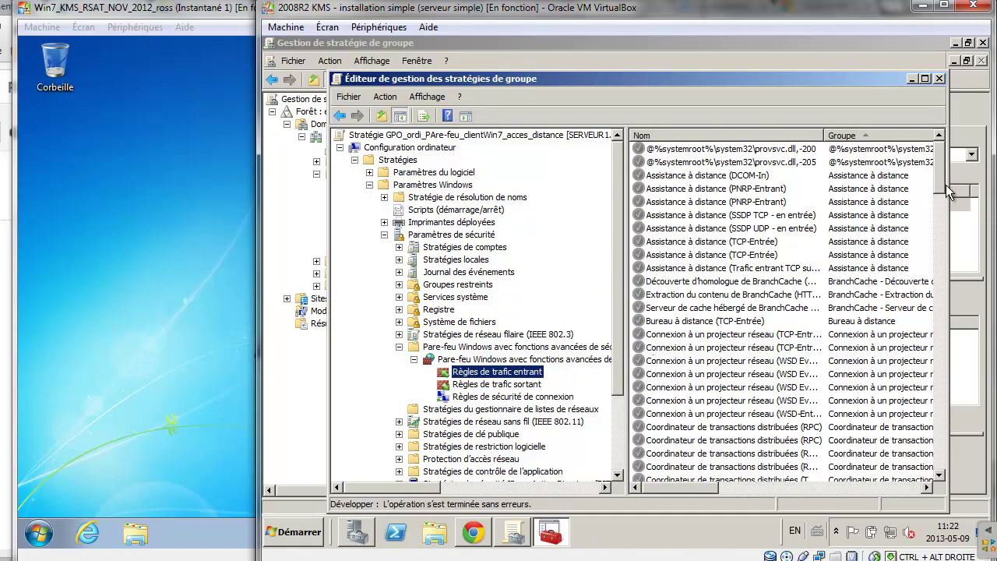
pyautogui.moveTo(948, 186); pyautogui.dragTo(956, 137)
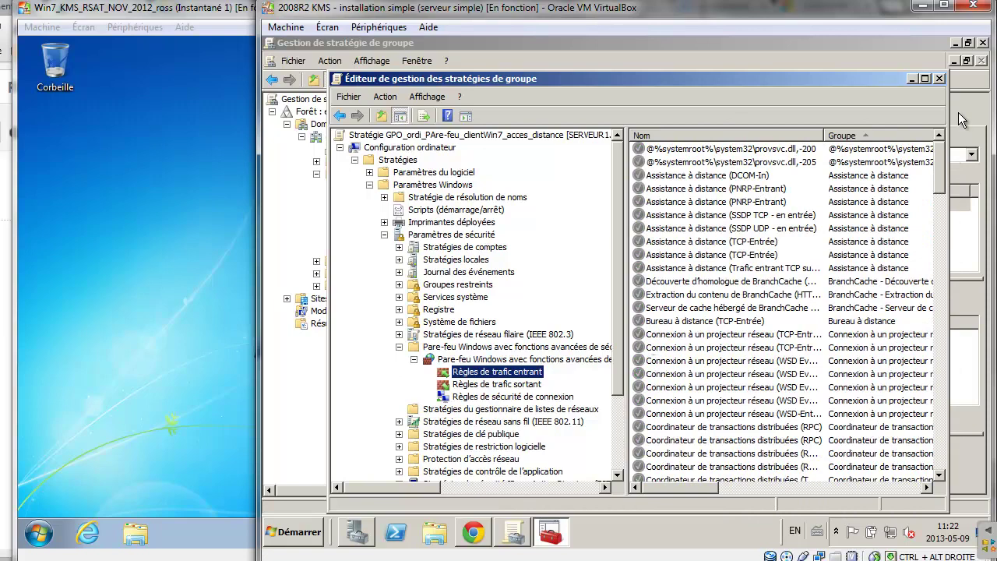
pyautogui.click(940, 78)
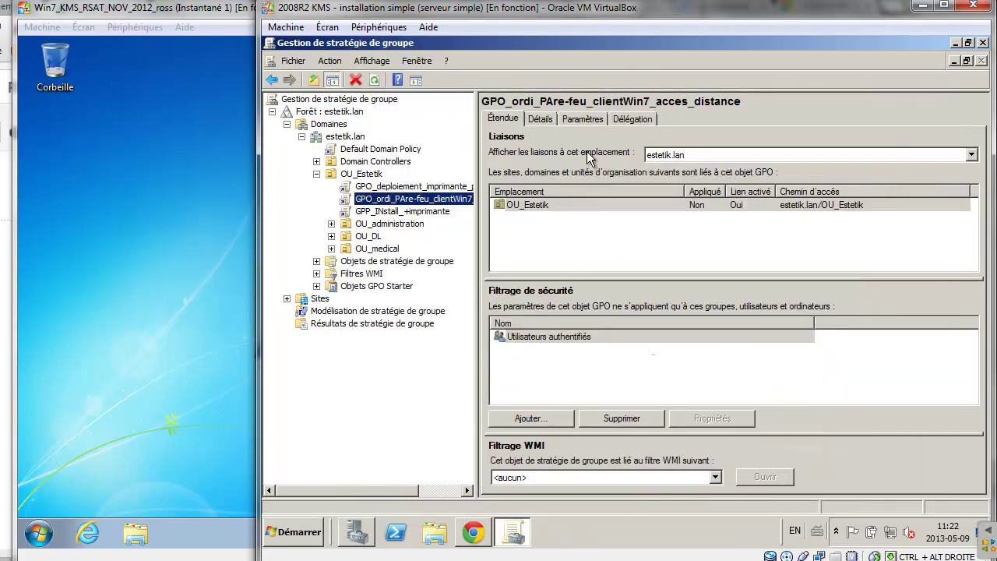
# - Examine the firewall GPO's settings report, covering the domain profile and inbound rules under Paramètres de sécurité, and close Gestion de stratégie de groupe
pyautogui.click(589, 118)
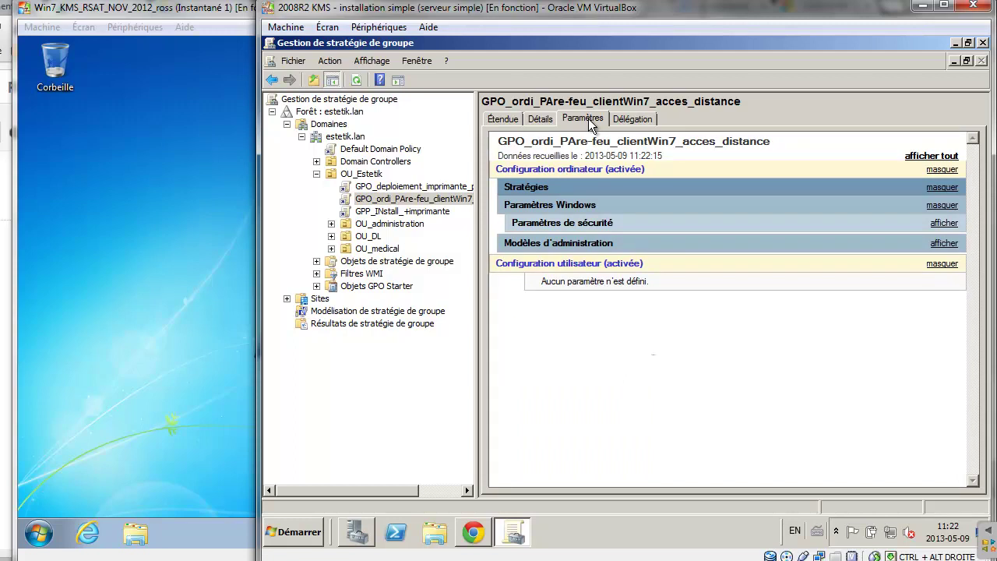
pyautogui.click(590, 224)
pyautogui.click(593, 242)
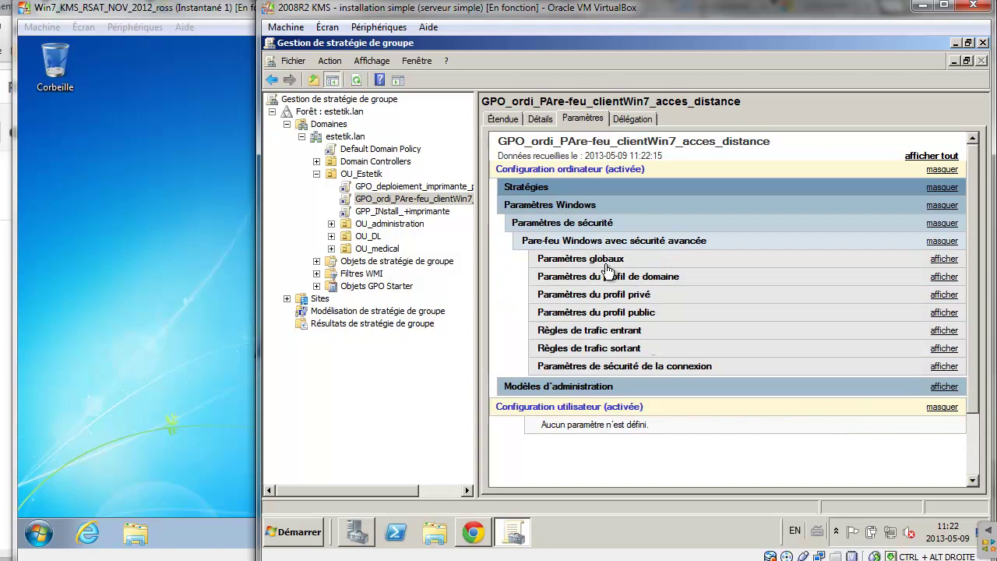
pyautogui.click(614, 279)
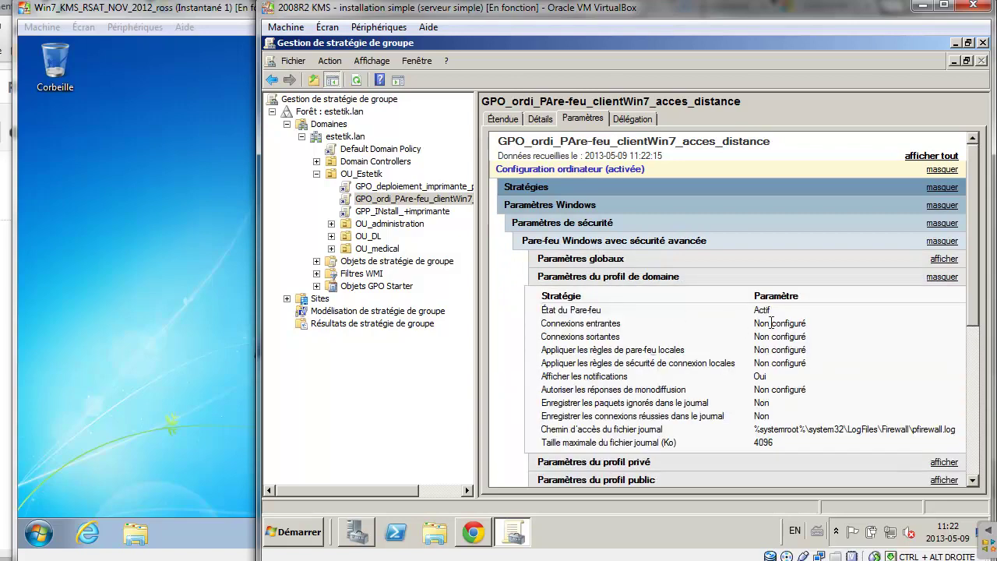
pyautogui.click(656, 277)
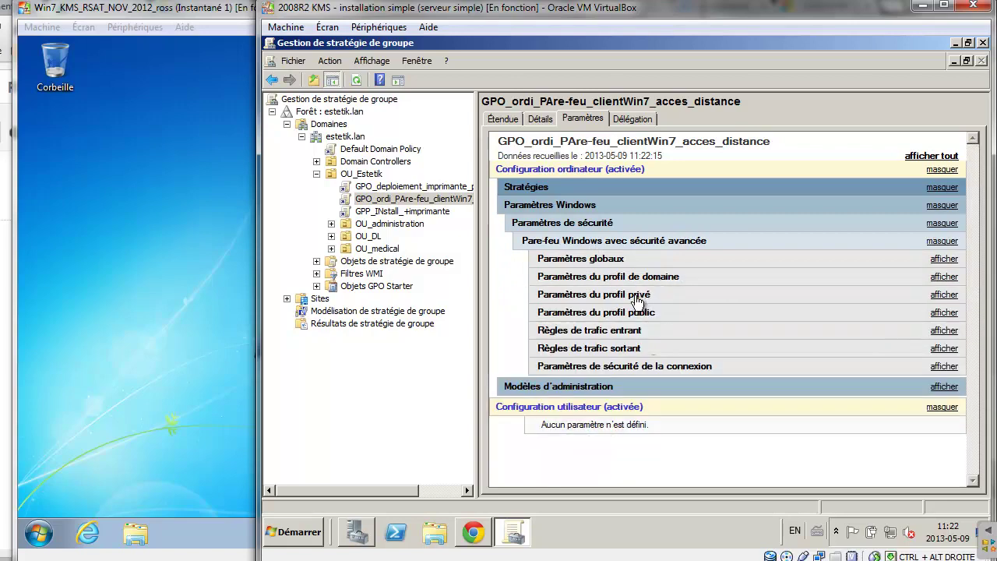
pyautogui.click(659, 337)
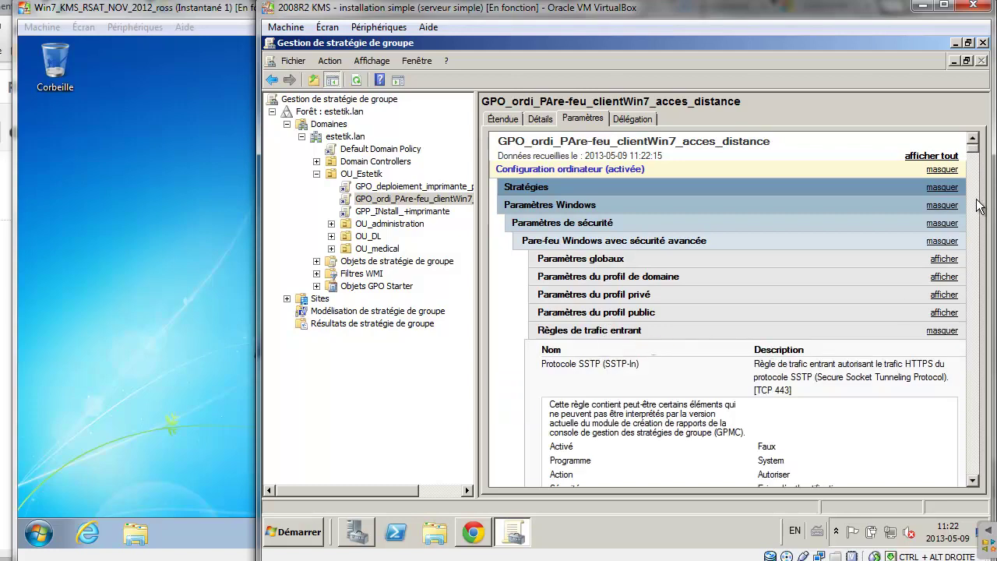
pyautogui.click(974, 154)
pyautogui.moveTo(974, 154); pyautogui.dragTo(966, 133)
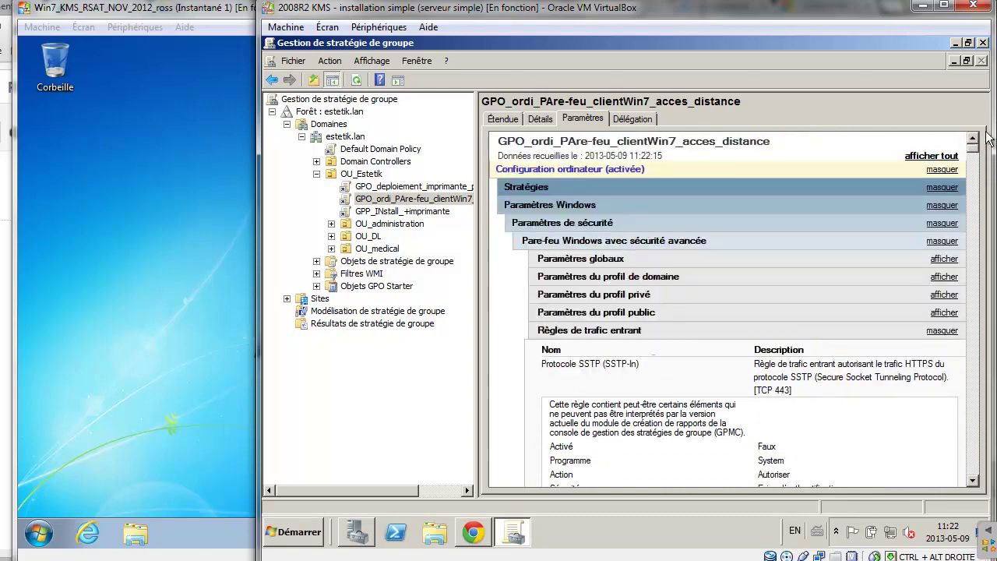
pyautogui.click(982, 43)
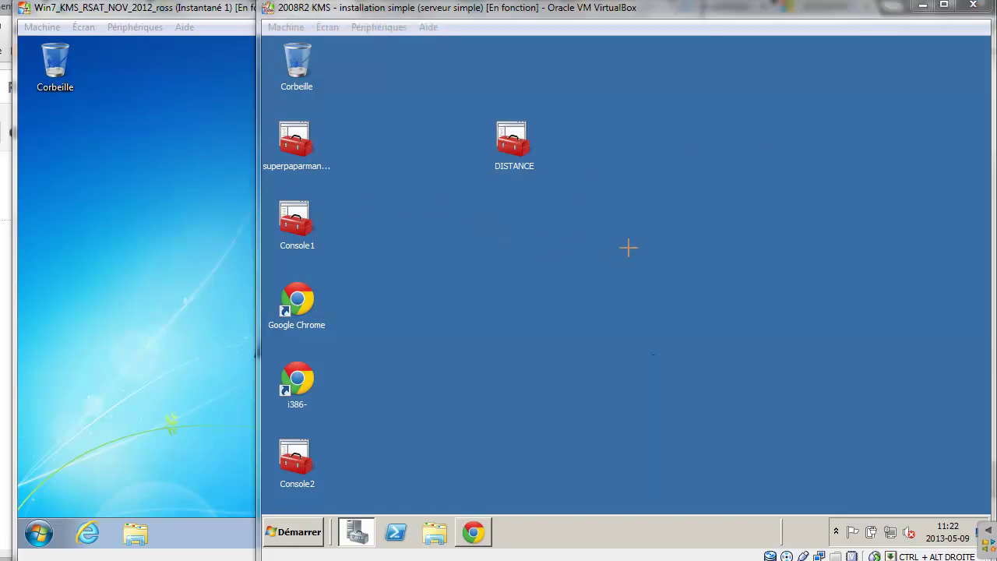
# - Switch to the Windows 7 virtual machine and open Pare-feu Windows avec fonctions avancées de sécurité through the Control Panel's Système et sécurité category
pyautogui.moveTo(625, 257)
pyautogui.mouseDown()
pyautogui.moveTo(601, 223)
pyautogui.moveTo(179, 192)
pyautogui.moveTo(147, 219)
pyautogui.moveTo(171, 233)
pyautogui.moveTo(148, 183)
pyautogui.moveTo(580, 232)
pyautogui.mouseUp()
pyautogui.click(160, 258)
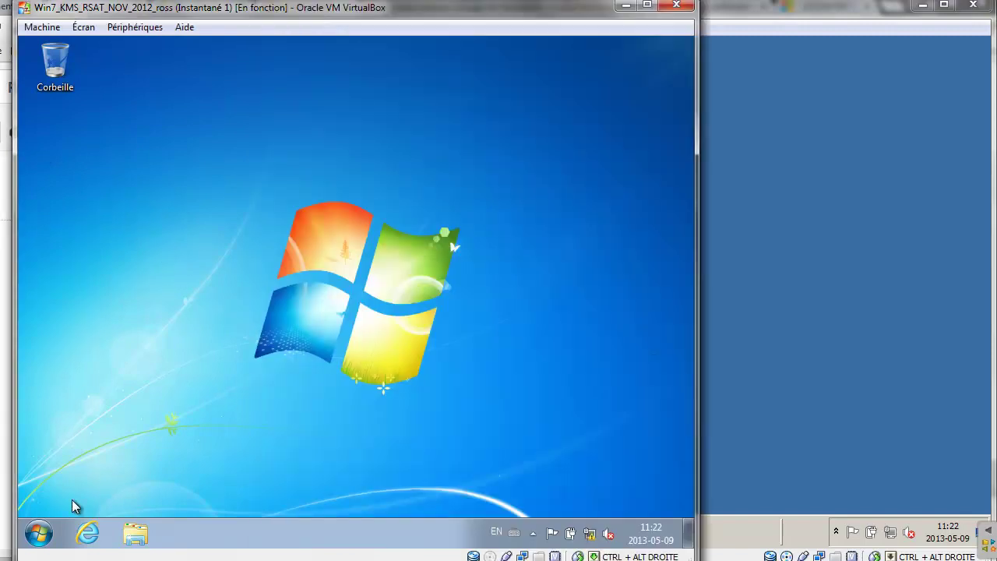
pyautogui.click(51, 533)
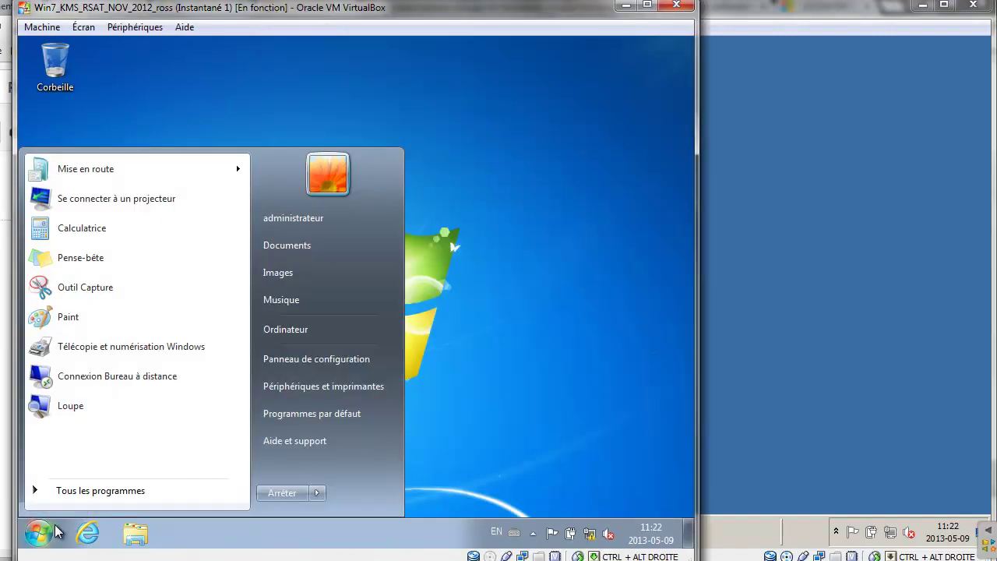
pyautogui.click(319, 389)
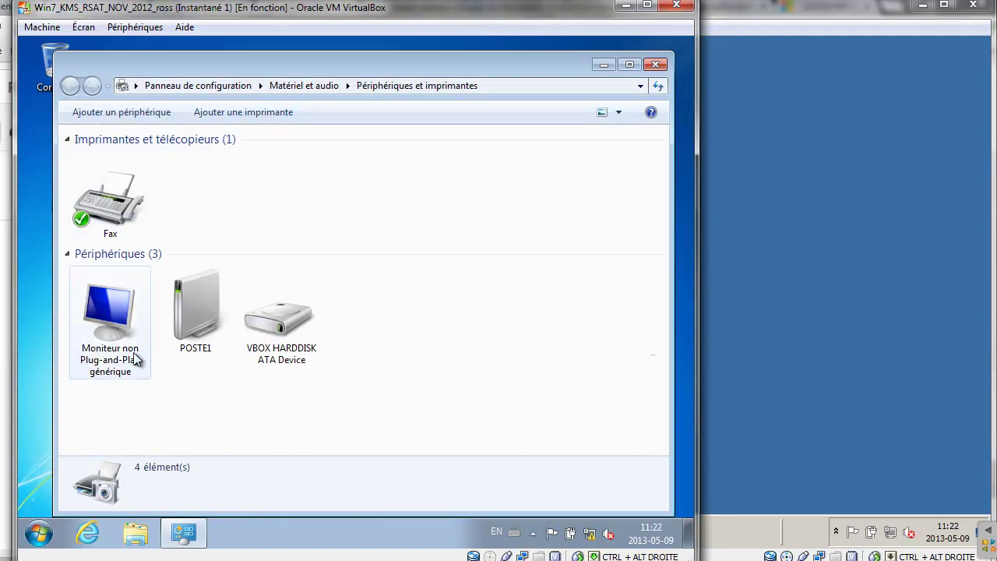
pyautogui.click(39, 534)
pyautogui.click(327, 363)
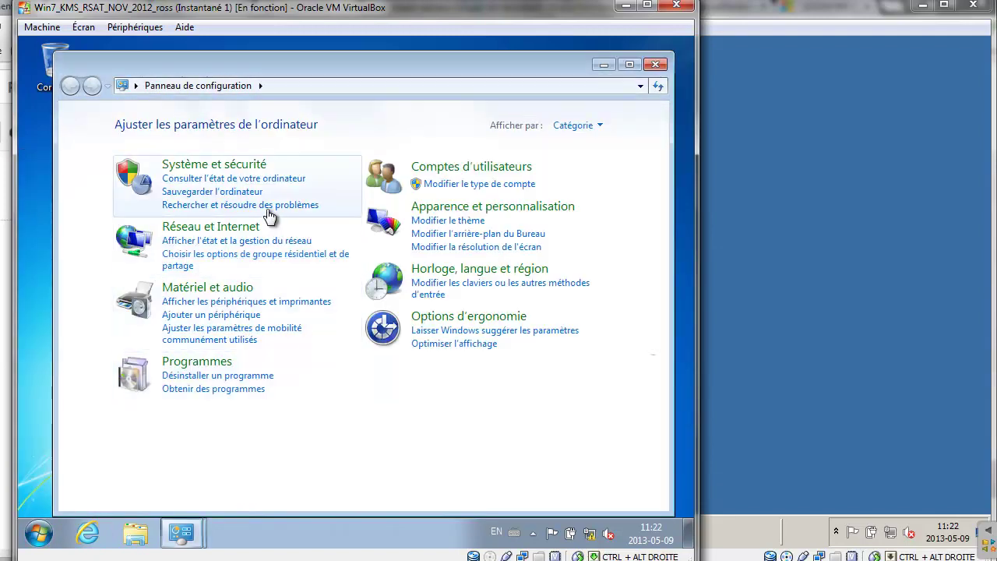
pyautogui.click(198, 165)
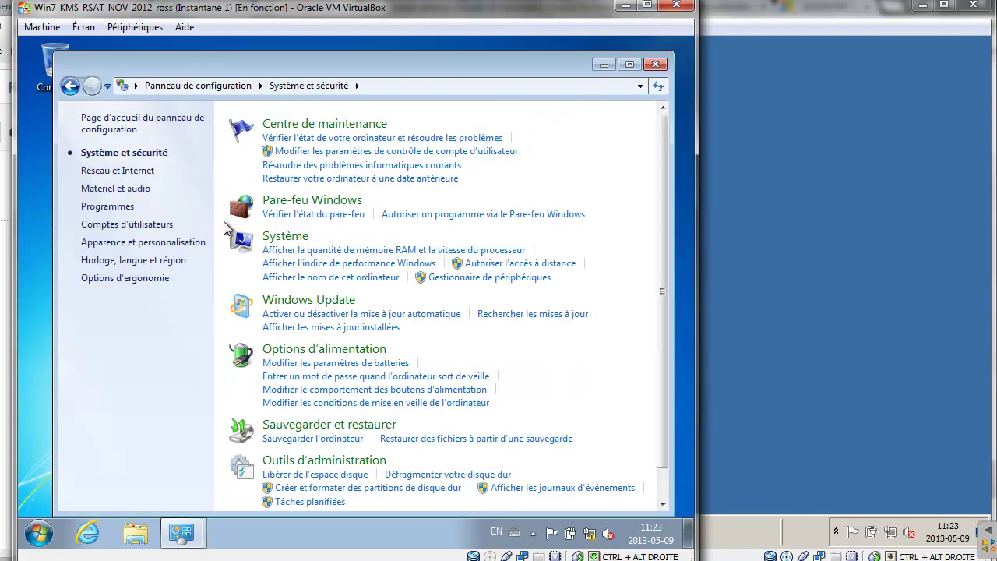
pyautogui.click(272, 215)
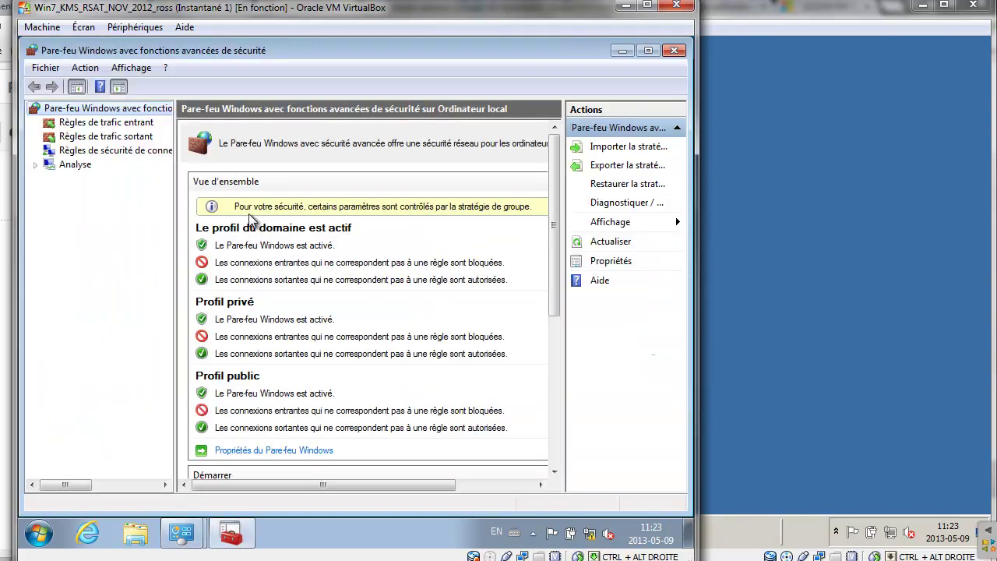
# - Look through the client's Règles de trafic entrant down to the Gestion des volumes à distance and Windows Management Instrumentation rules
pyautogui.click(117, 123)
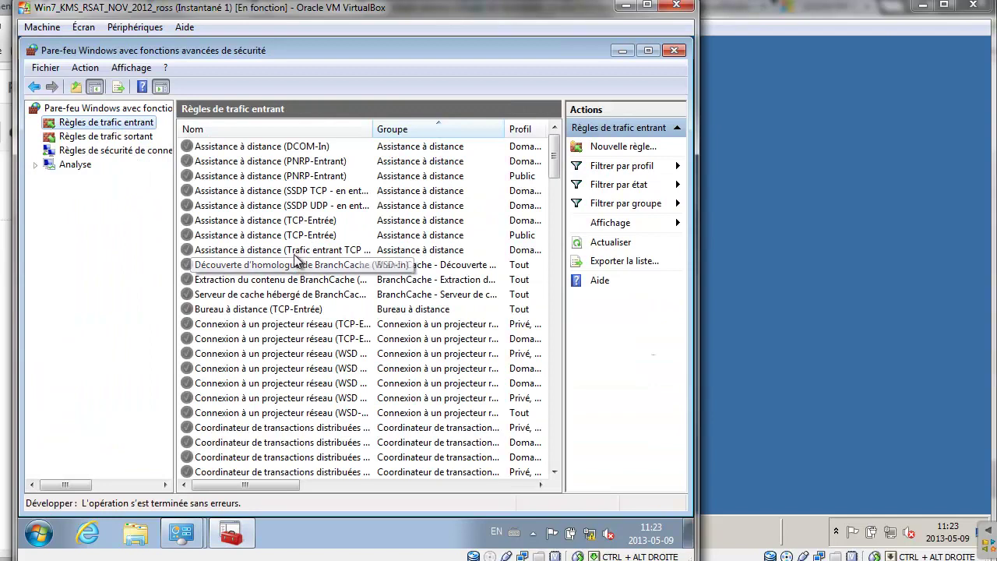
pyautogui.click(282, 250)
pyautogui.hotkey('ctrl', 'a')
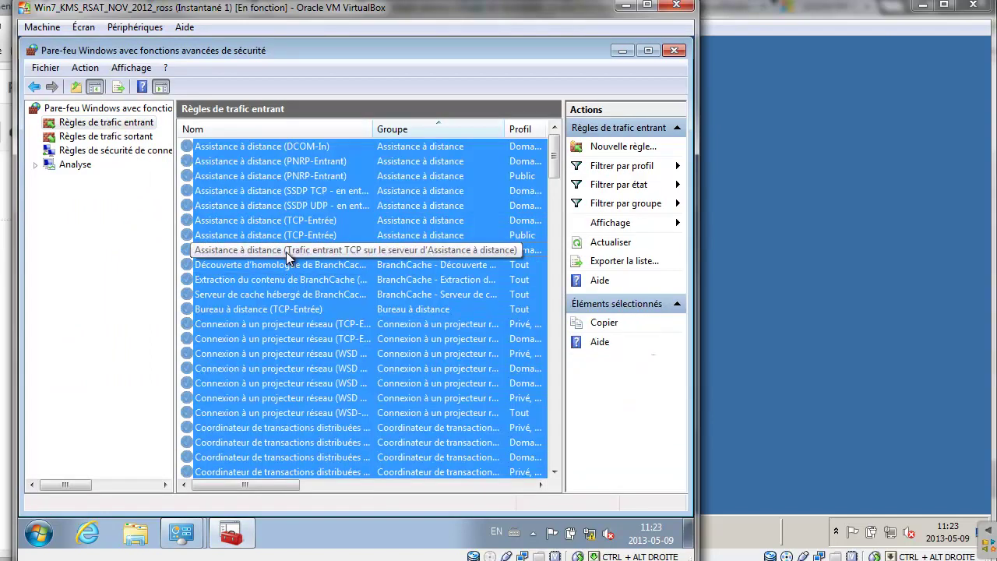
pyautogui.rightClick(286, 252)
pyautogui.click(360, 232)
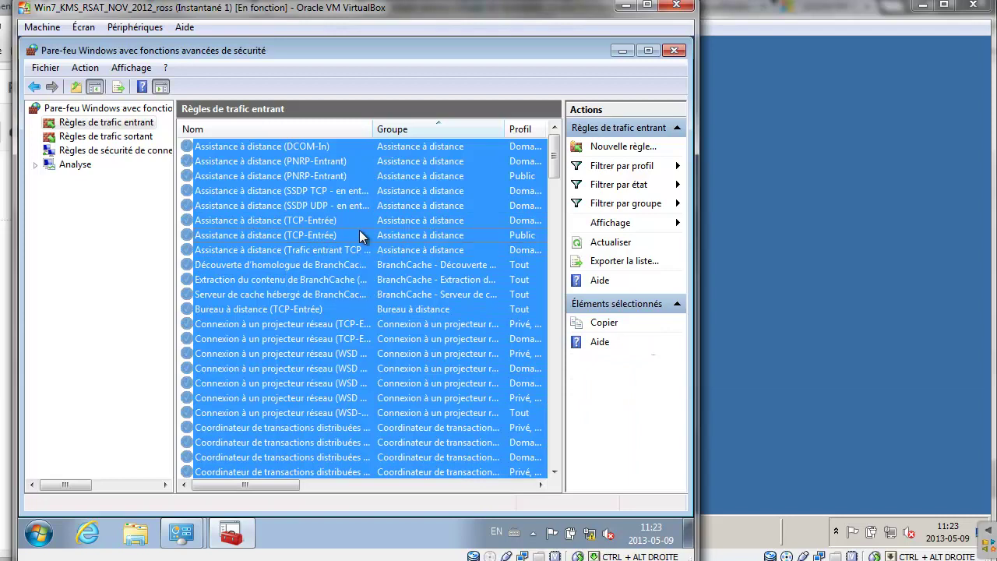
pyautogui.click(539, 234)
pyautogui.scroll(-20, 499, 257)
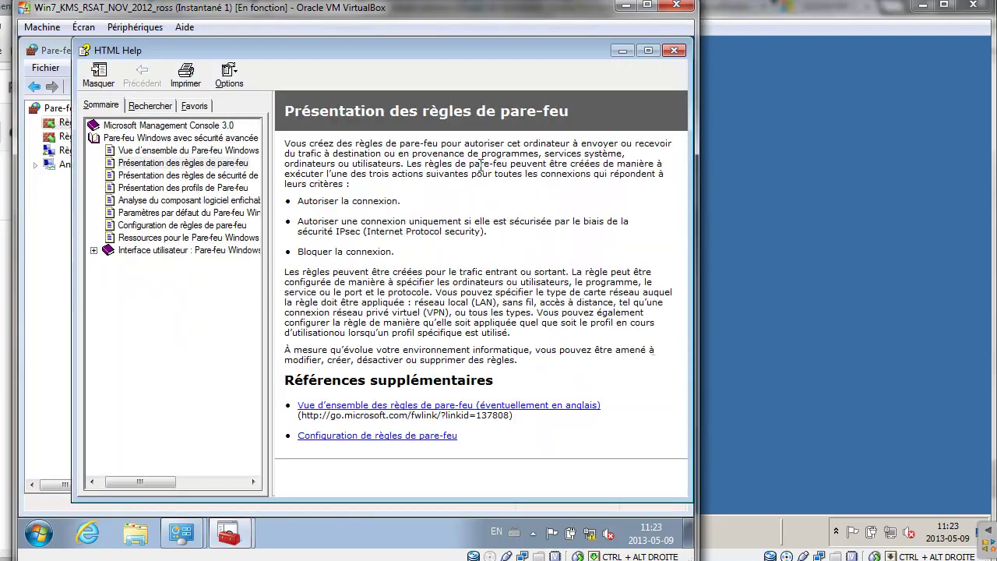
pyautogui.click(676, 51)
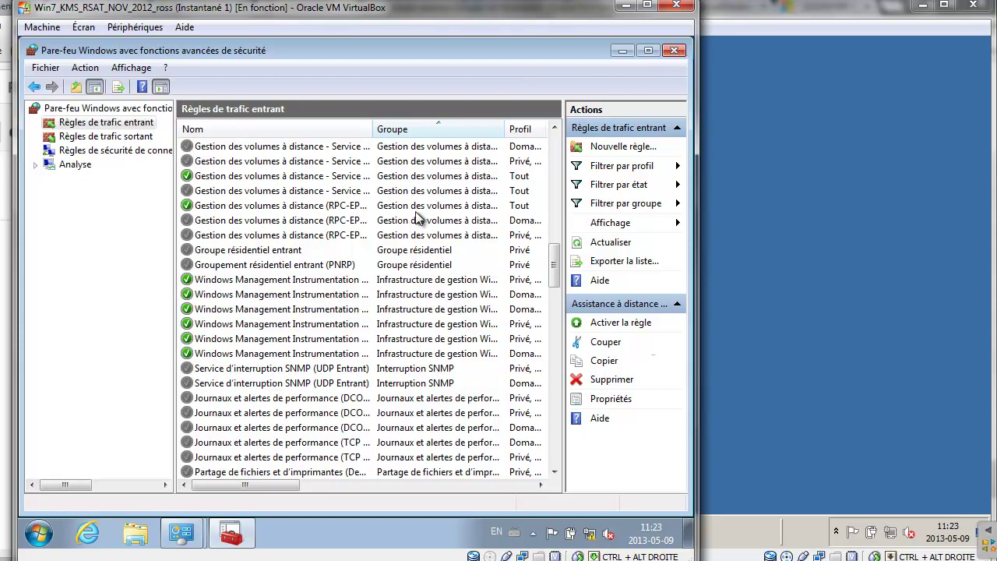
# - Minimize the advanced firewall console and close the Pare-feu Windows and Périphériques et imprimantes windows on the client
pyautogui.click(622, 50)
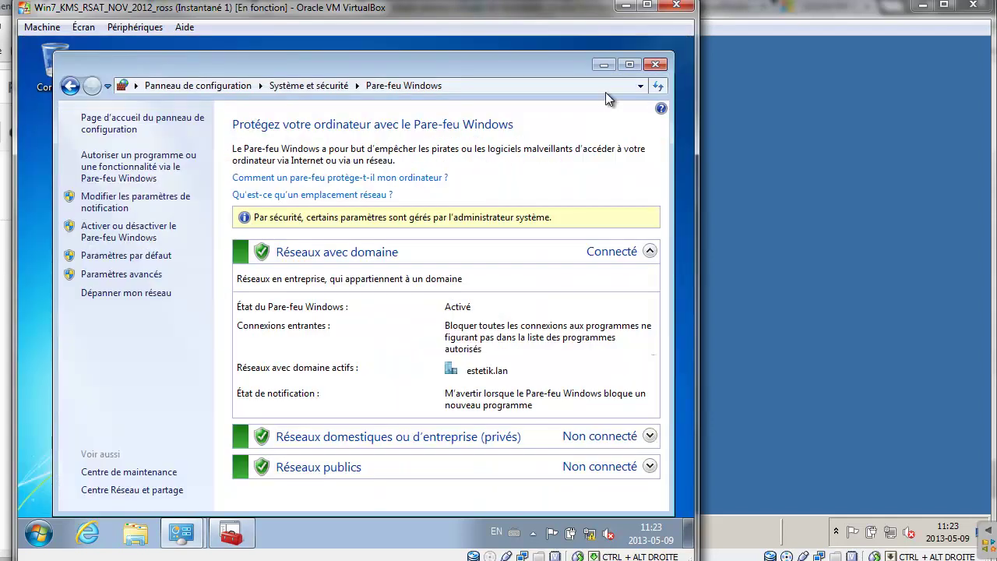
pyautogui.click(655, 65)
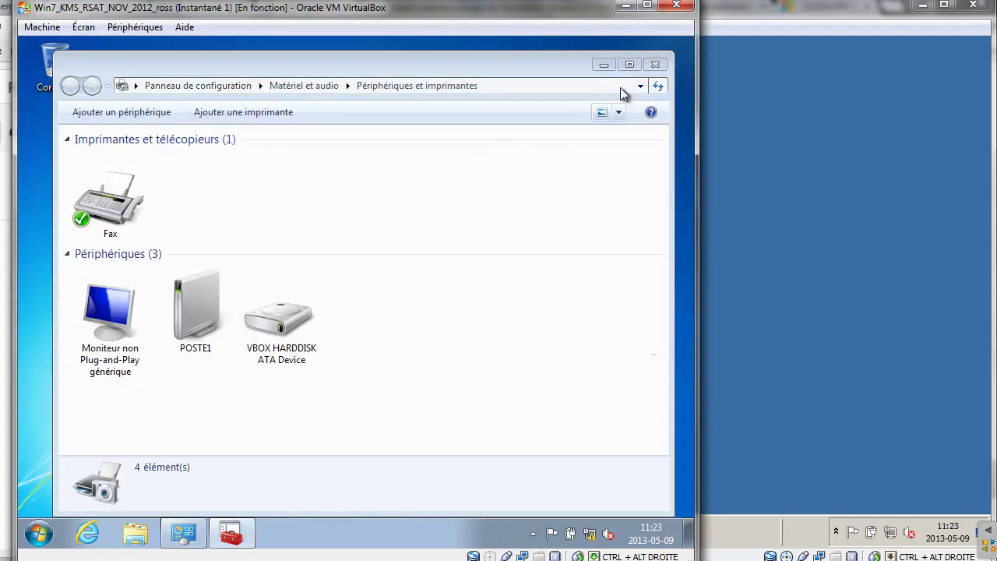
pyautogui.click(654, 65)
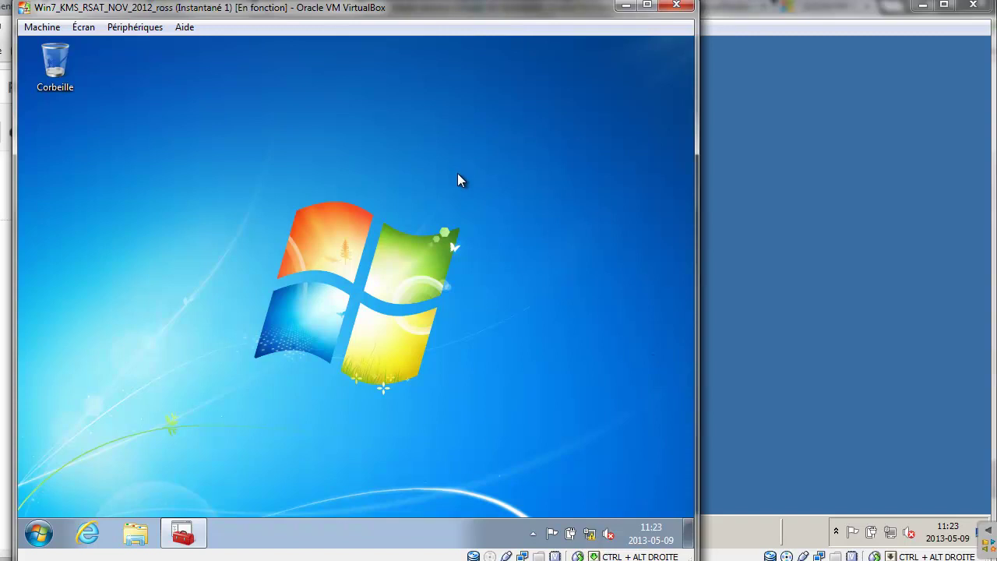
pyautogui.click(770, 182)
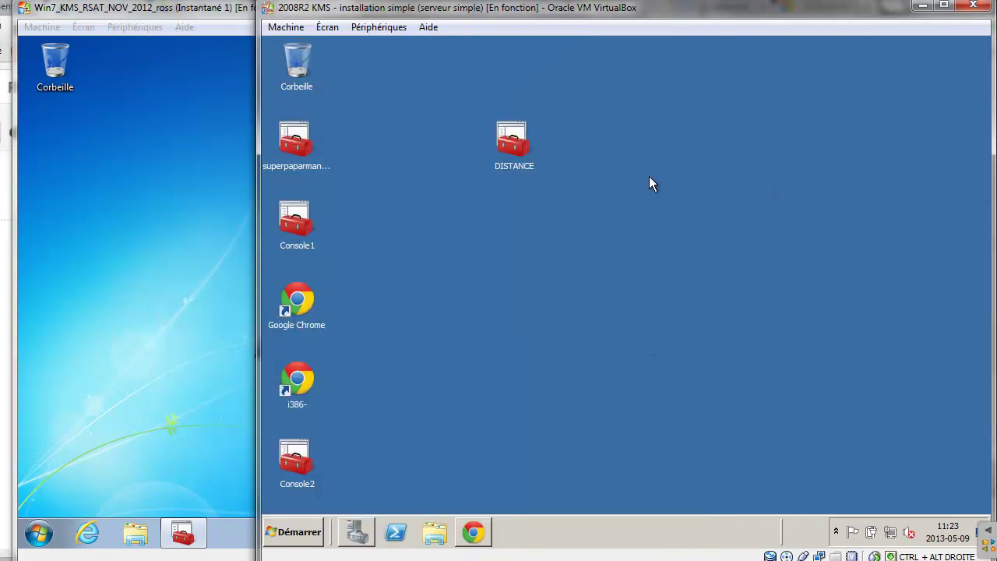
pyautogui.click(159, 258)
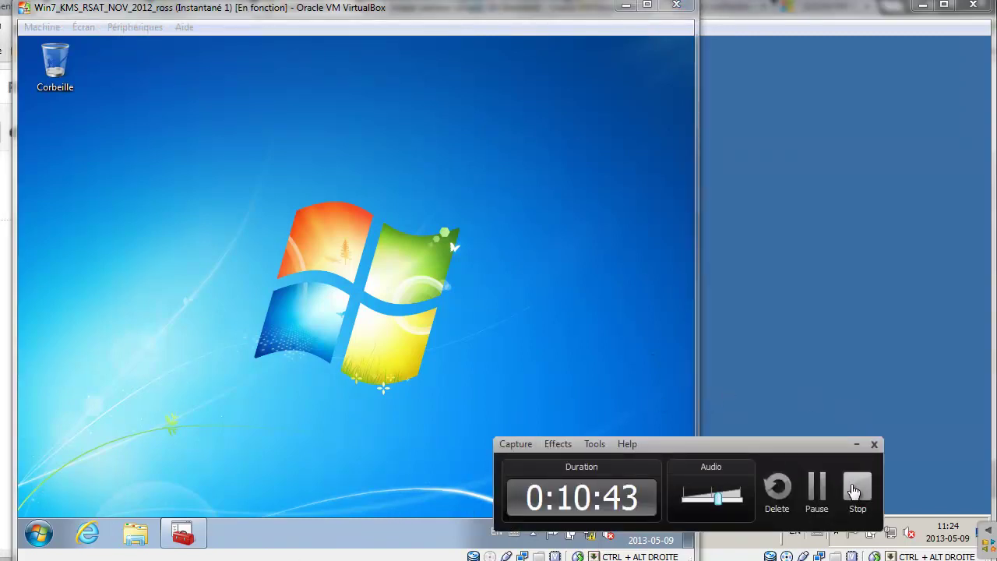
pyautogui.click(855, 491)
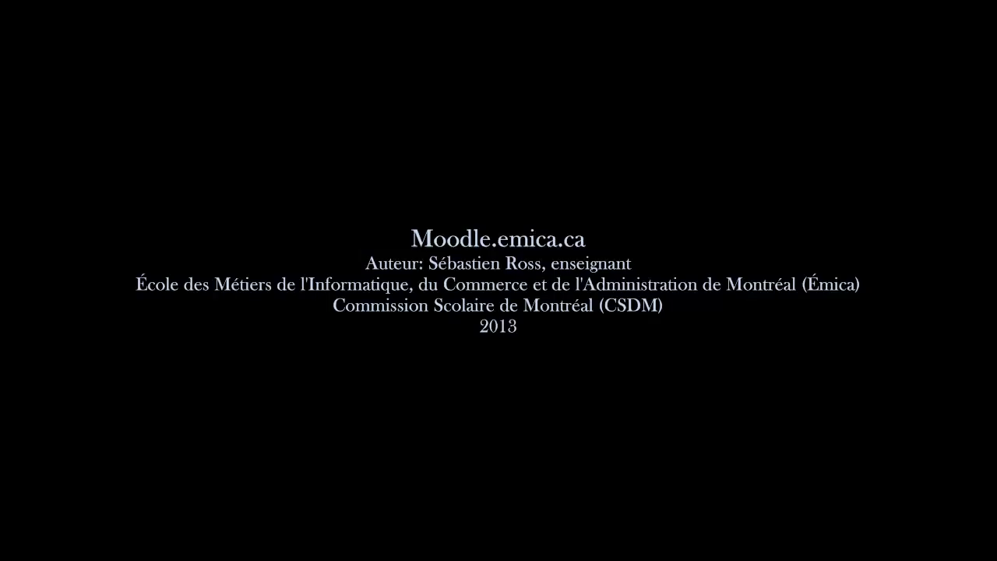